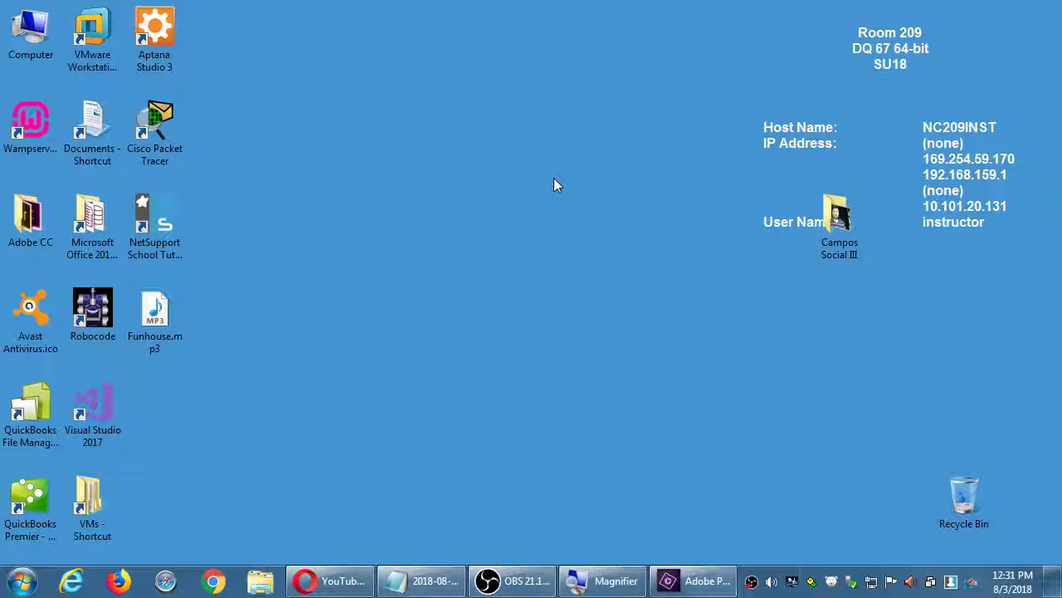
Bring the Premiere Elements project with the Bedtime Story music clip back on screen
{"action": "left_click", "coordinate": [695, 580]}
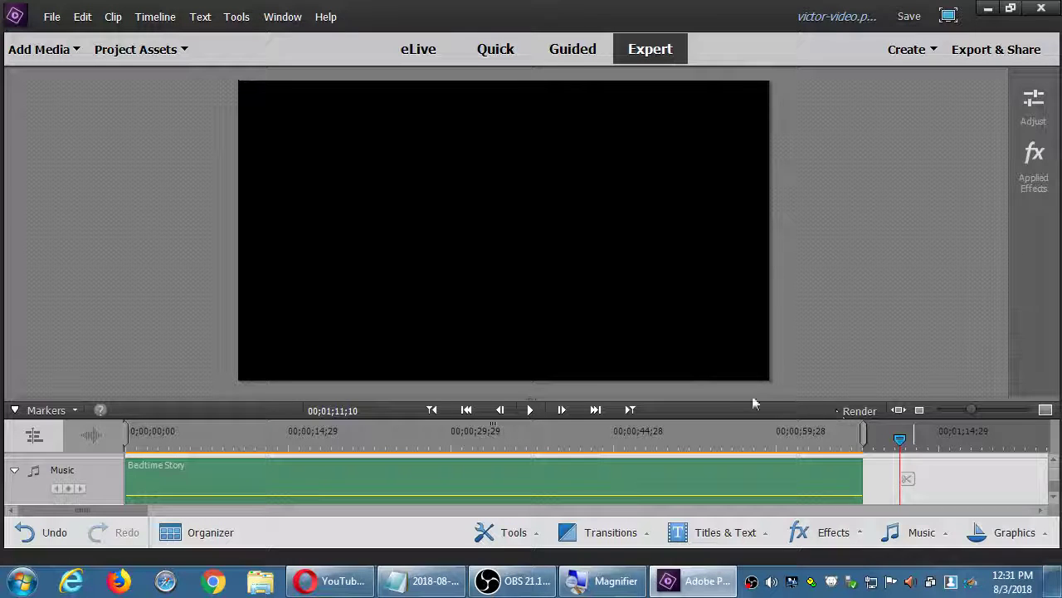
Enlarge the timeline and preview the project from about ten seconds in
{"action": "left_click_drag", "start_coordinate": [742, 398], "coordinate": [741, 320]}
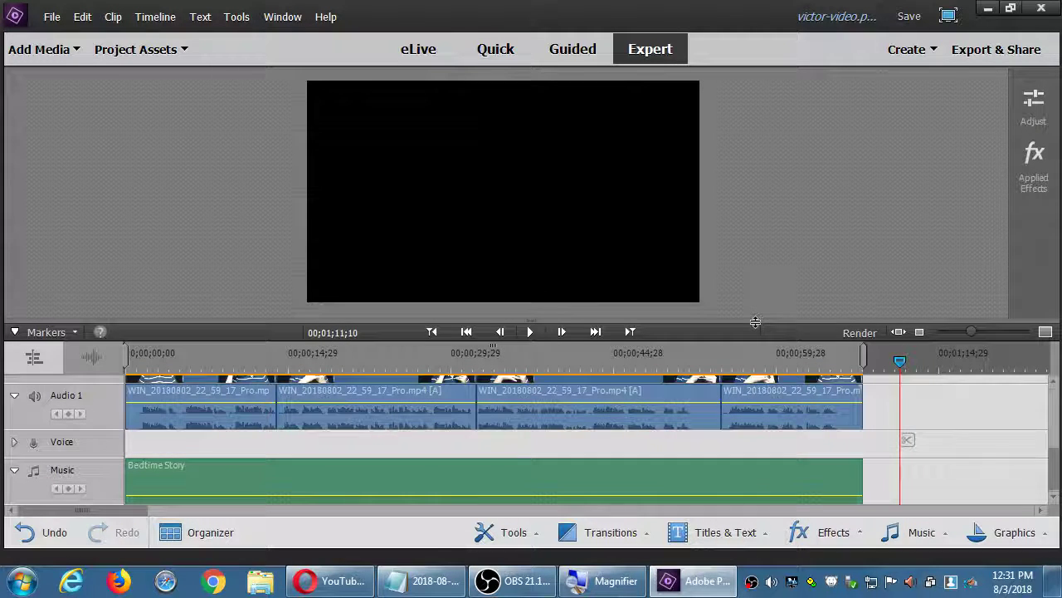
{"action": "left_click", "coordinate": [188, 479]}
{"action": "left_click", "coordinate": [236, 359]}
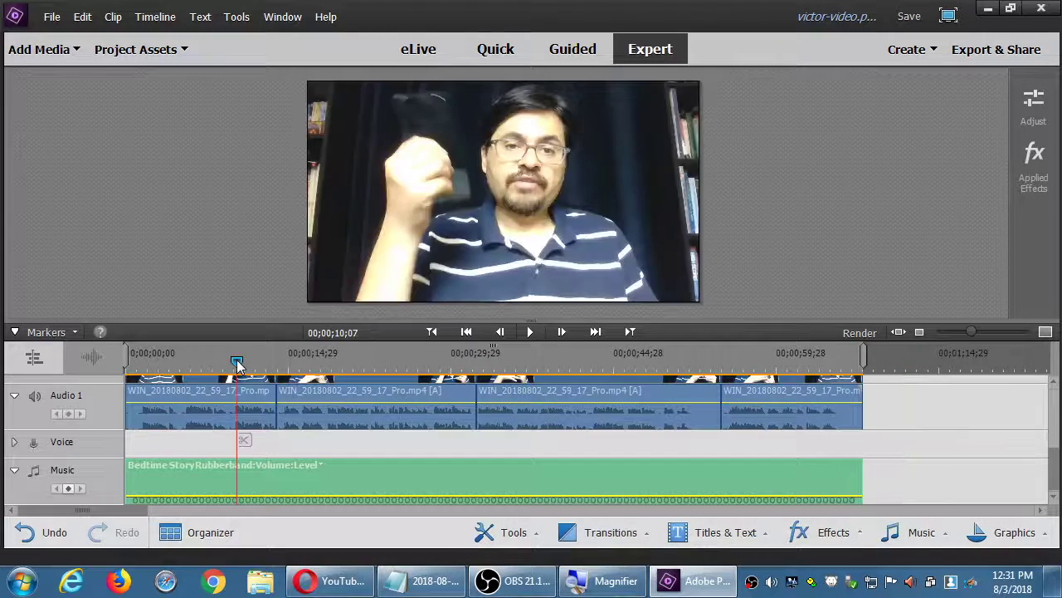
{"action": "key", "text": "space"}
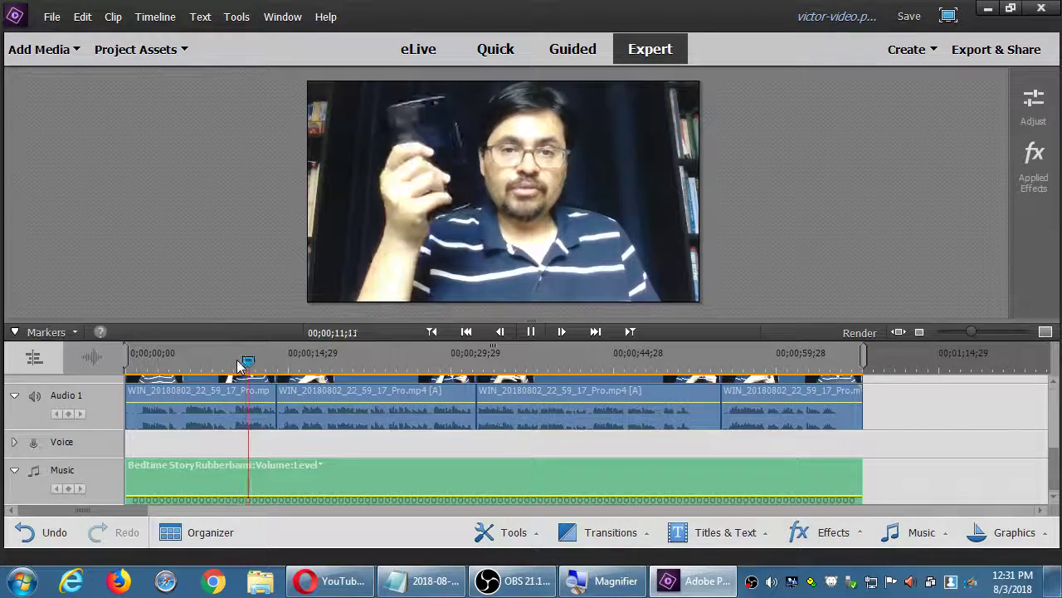
{"action": "key", "text": "space"}
Delete the Bedtime Story clip from the Music track and save the project
{"action": "left_click", "coordinate": [356, 468]}
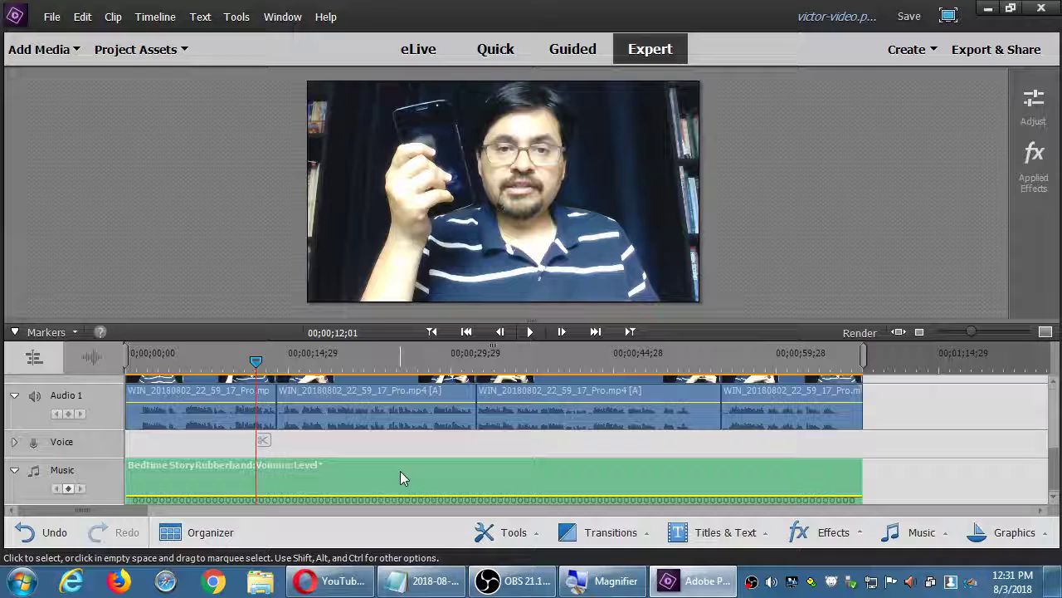
{"action": "key", "text": "Delete"}
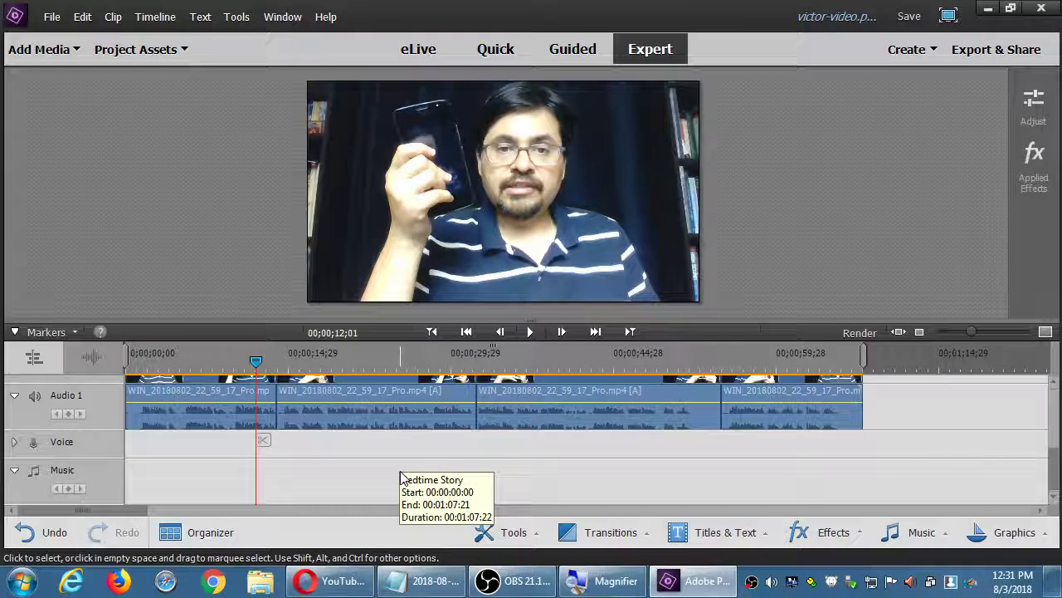
{"action": "key", "text": "ctrl+s"}
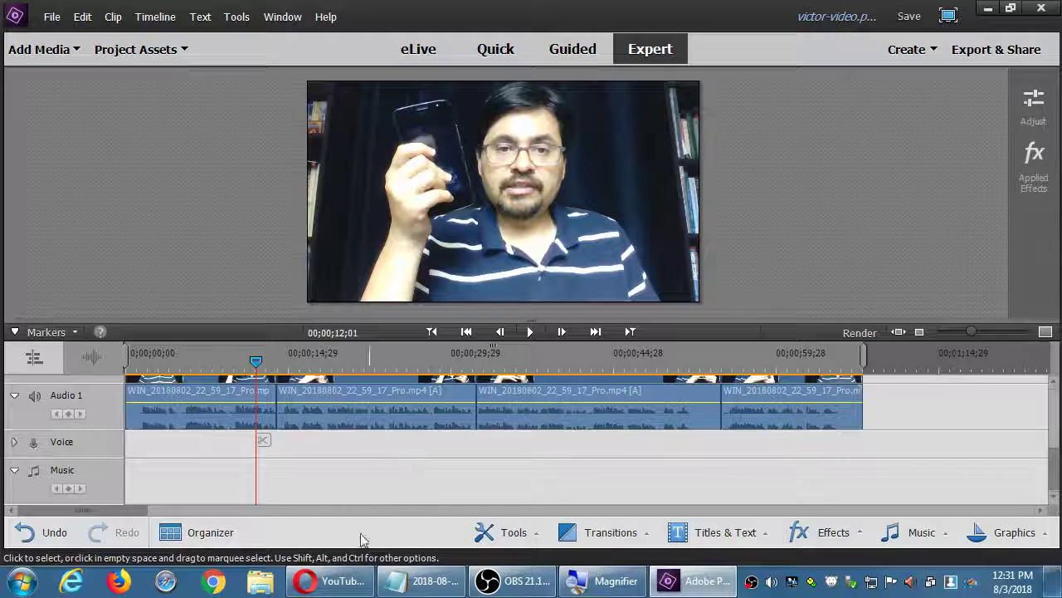
Switch to the YouTube homepage in Opera and scroll through its recommendations
{"action": "left_click", "coordinate": [332, 580]}
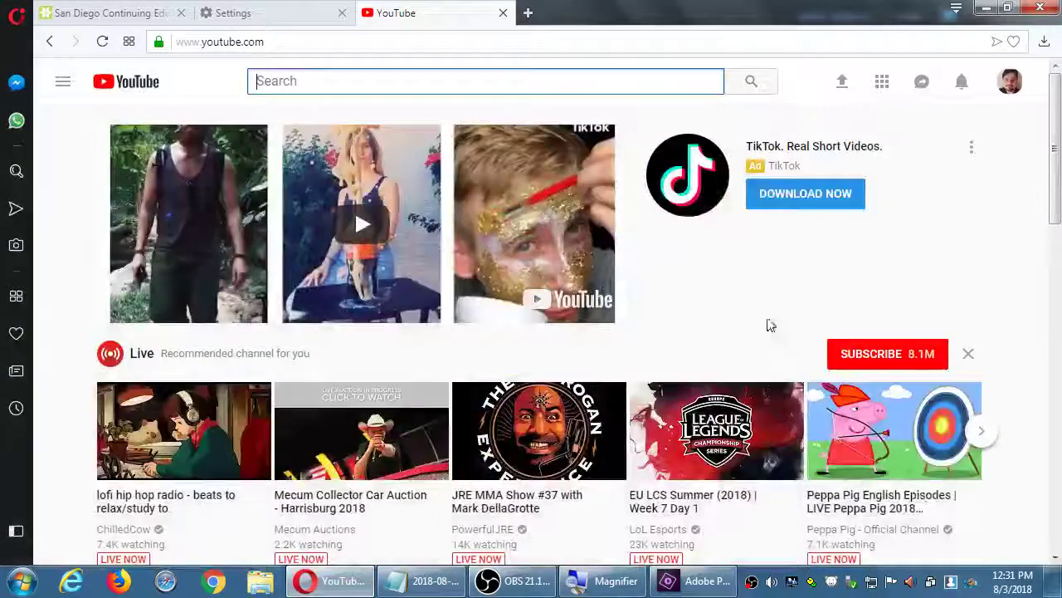
{"action": "scroll", "coordinate": [988, 241], "scroll_direction": "down", "scroll_amount": 6}
{"action": "scroll", "coordinate": [986, 248], "scroll_direction": "up", "scroll_amount": 6}
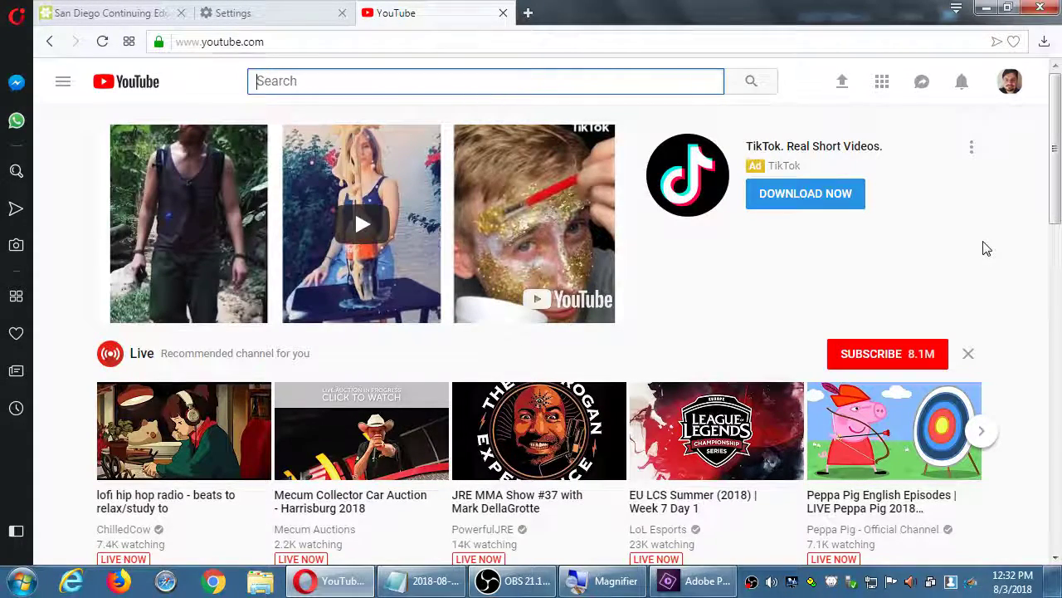
{"action": "scroll", "coordinate": [986, 249], "scroll_direction": "down", "scroll_amount": 3}
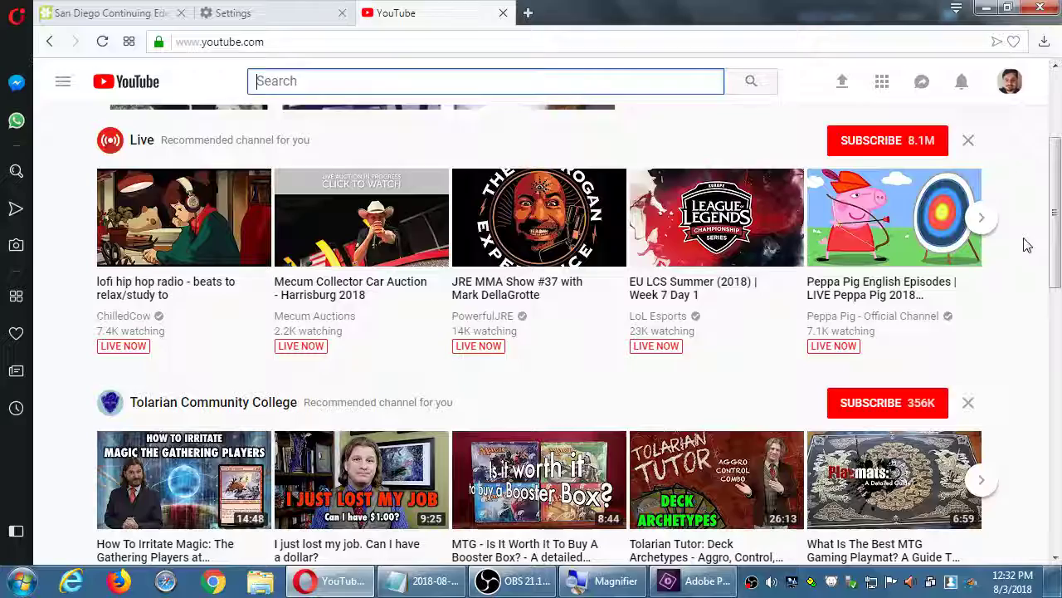
{"action": "scroll", "coordinate": [1025, 243], "scroll_direction": "down", "scroll_amount": 5}
{"action": "scroll", "coordinate": [1025, 243], "scroll_direction": "down", "scroll_amount": 6}
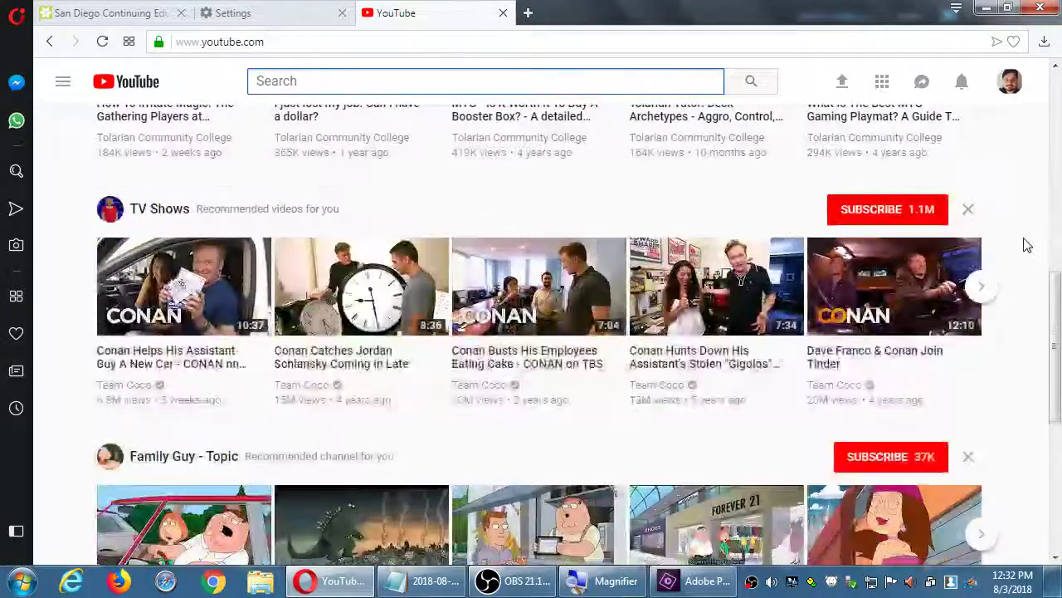
{"action": "scroll", "coordinate": [1025, 243], "scroll_direction": "down", "scroll_amount": 4}
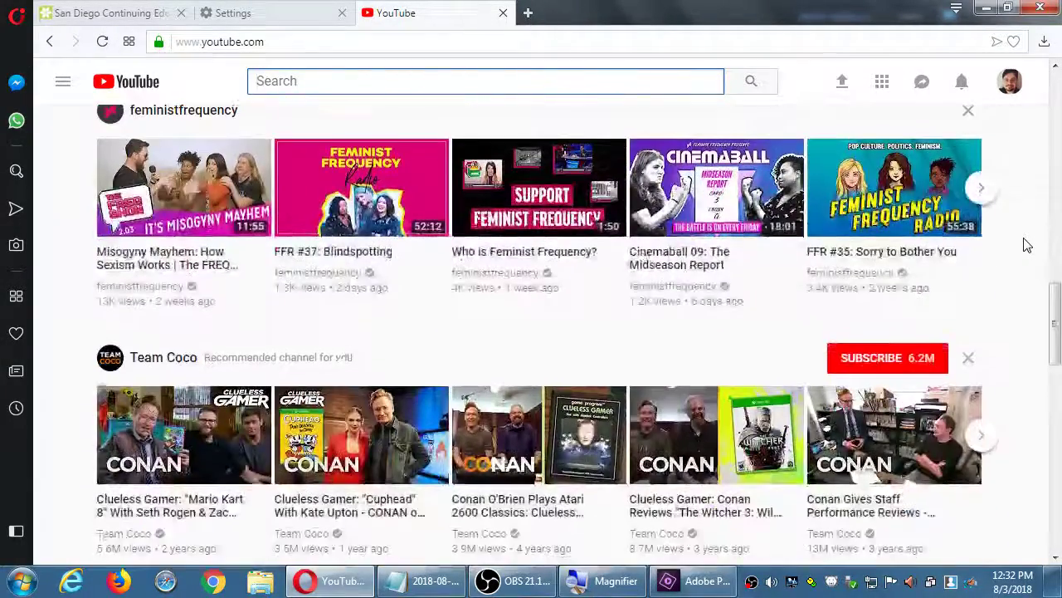
{"action": "scroll", "coordinate": [1025, 243], "scroll_direction": "up", "scroll_amount": 3}
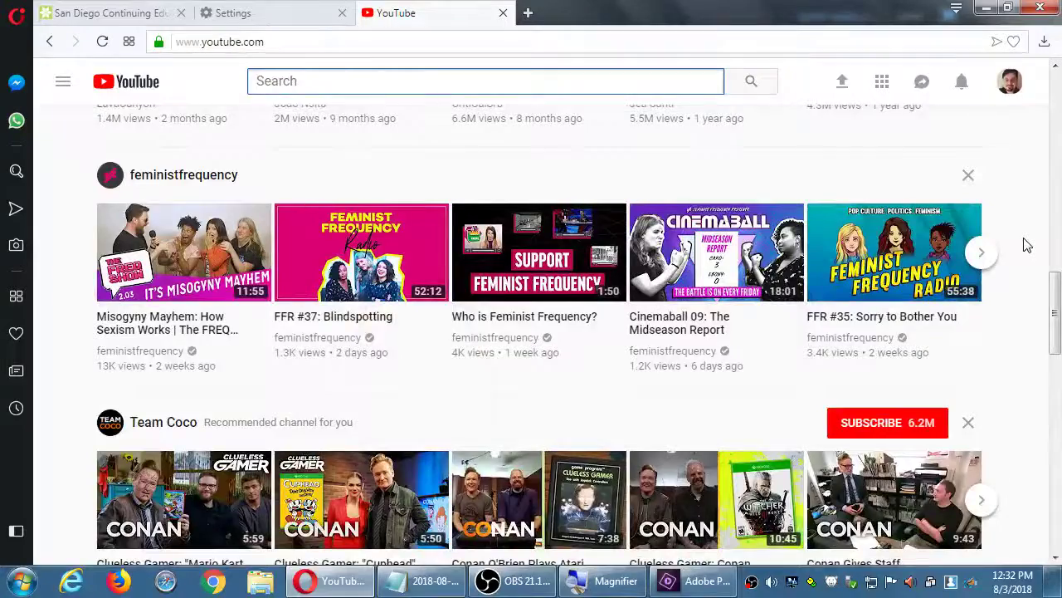
{"action": "scroll", "coordinate": [1027, 245], "scroll_direction": "up", "scroll_amount": 2}
{"action": "scroll", "coordinate": [1025, 243], "scroll_direction": "up", "scroll_amount": 10}
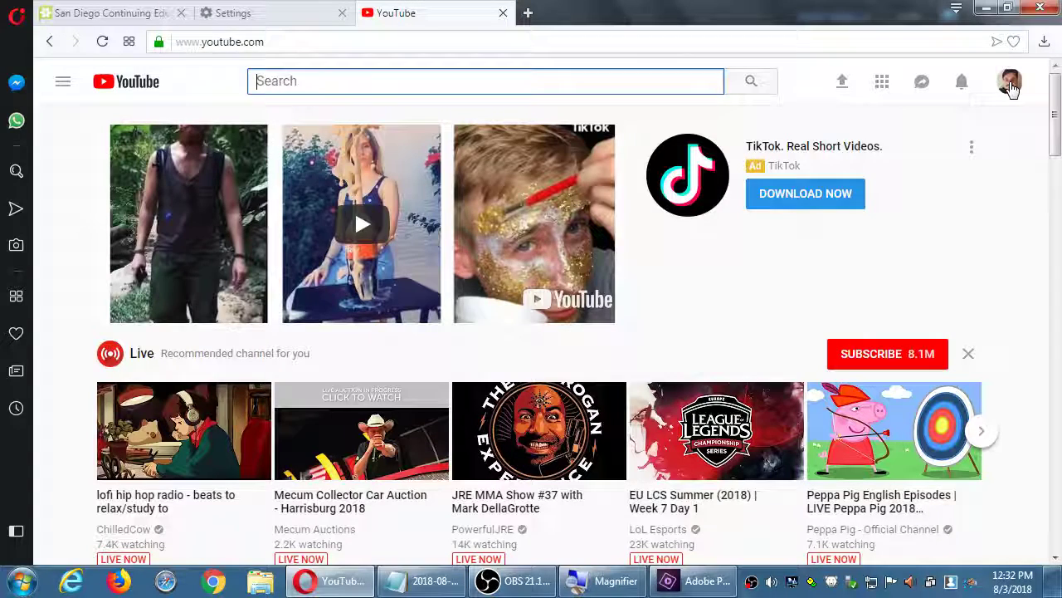
Go from the account menu to Creator Studio and open the Audio Library's Free music list
{"action": "left_click", "coordinate": [1011, 88]}
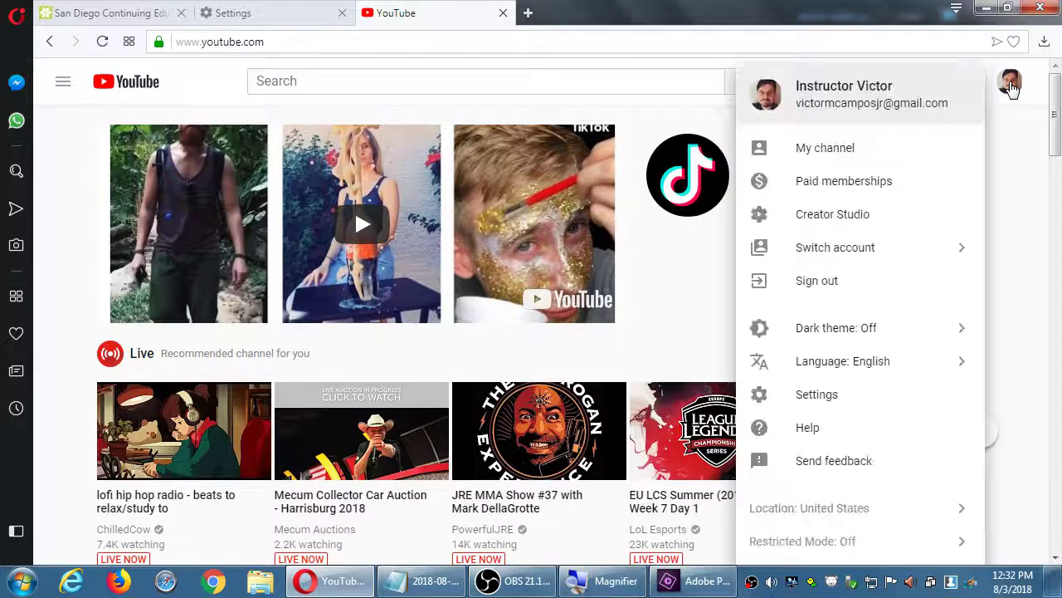
{"action": "left_click", "coordinate": [847, 228]}
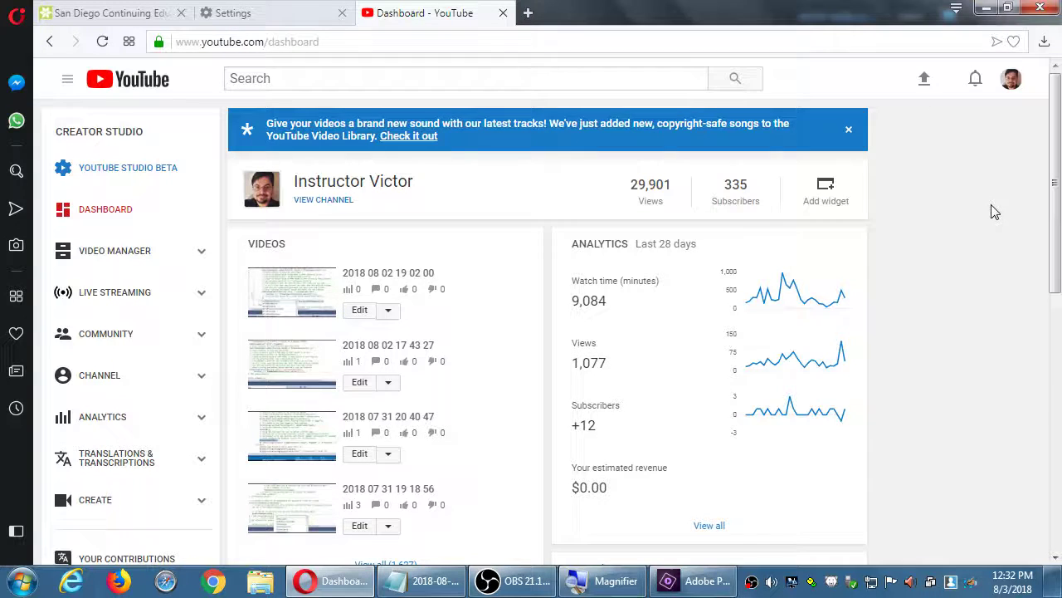
{"action": "left_click", "coordinate": [94, 500]}
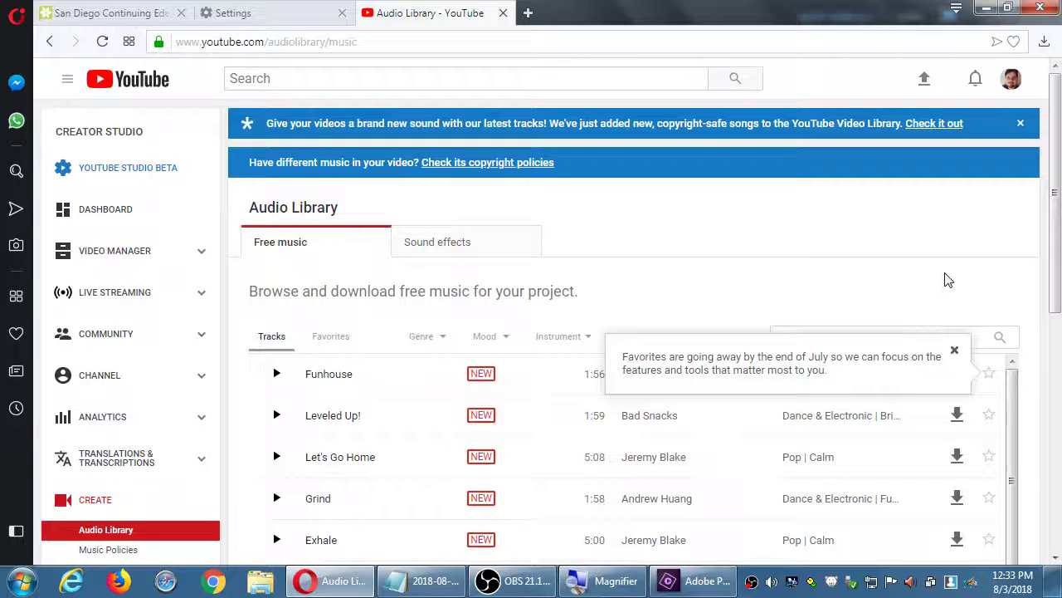
Dismiss the Favorites tip and preview Funhouse, Leveled Up! and Let's Go Home
{"action": "left_click", "coordinate": [955, 356]}
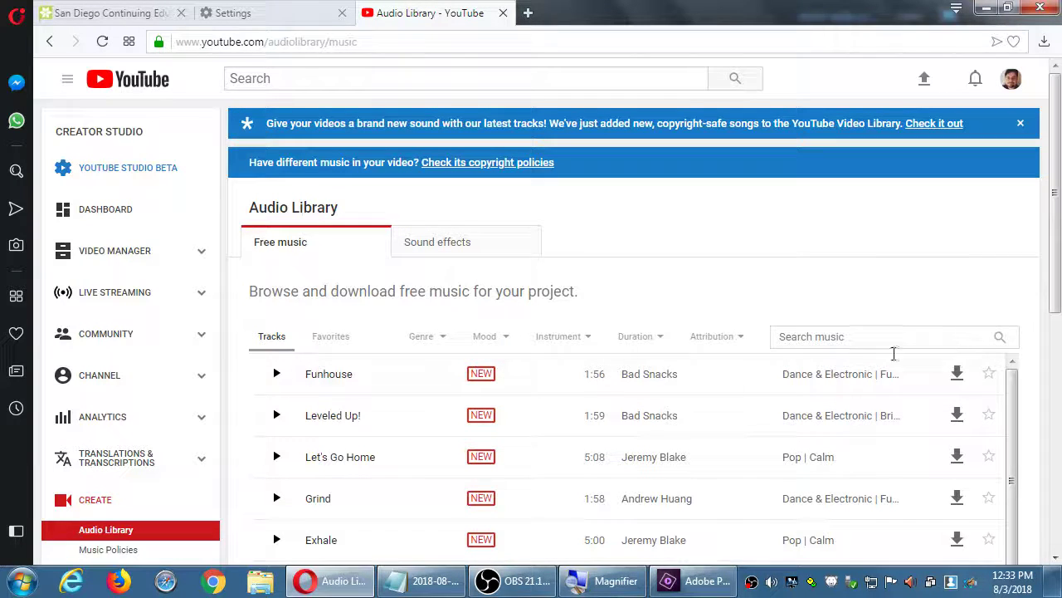
{"action": "left_click", "coordinate": [276, 375]}
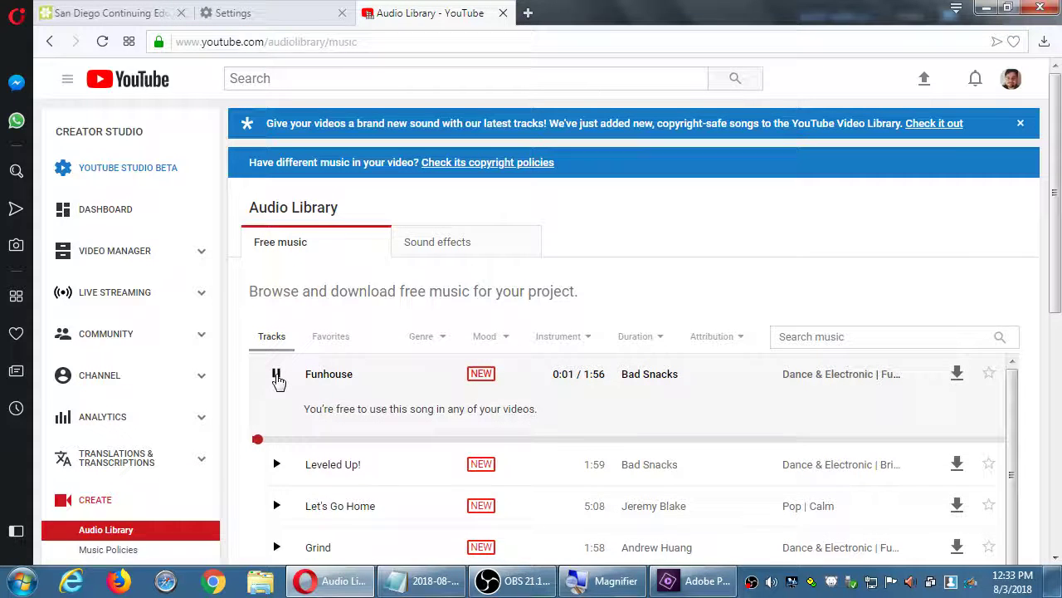
{"action": "left_click", "coordinate": [277, 375]}
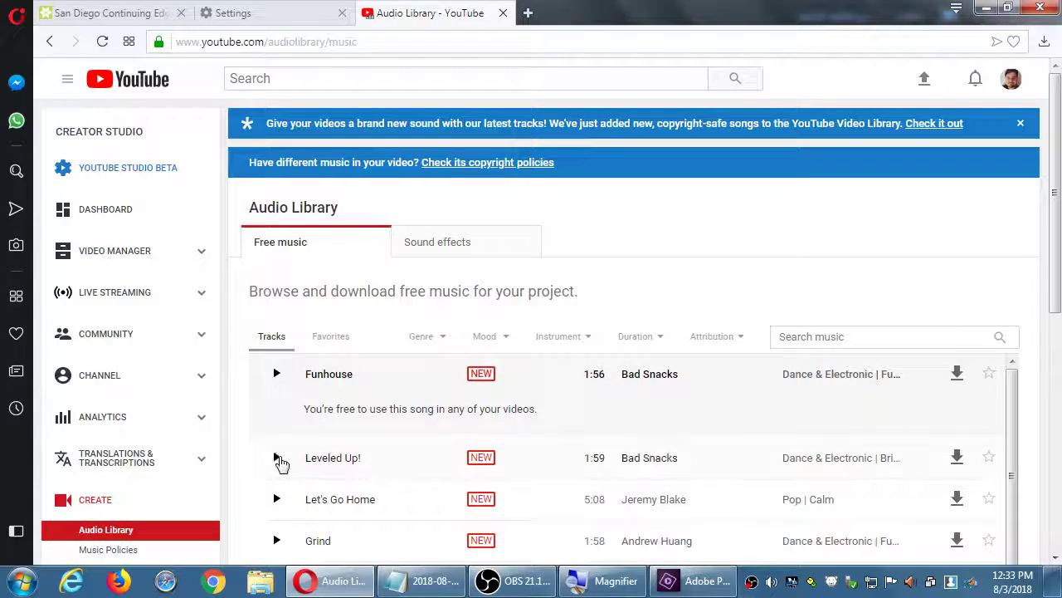
{"action": "left_click", "coordinate": [278, 459]}
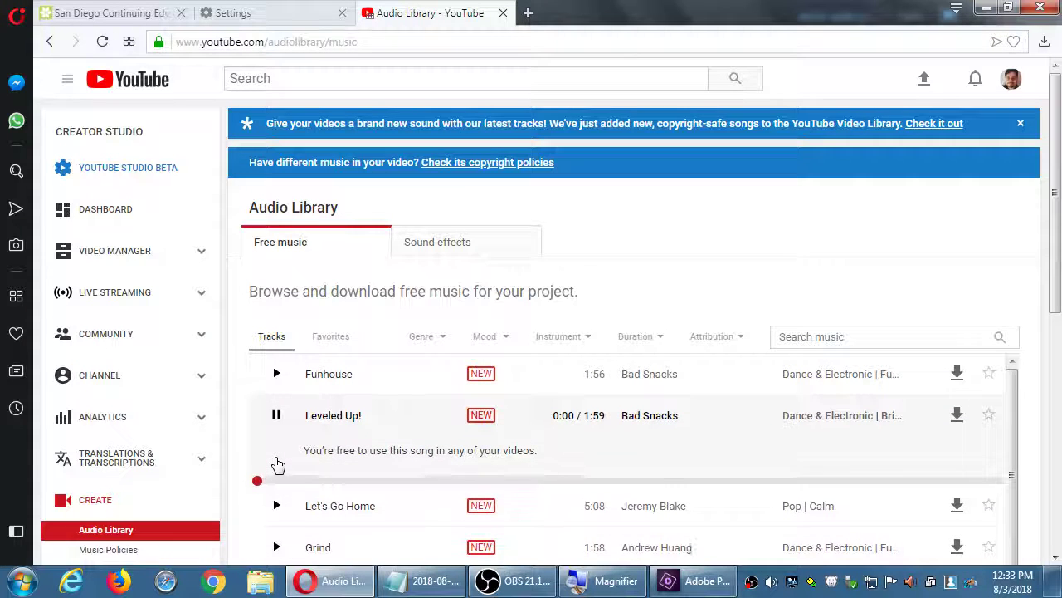
{"action": "left_click", "coordinate": [277, 418]}
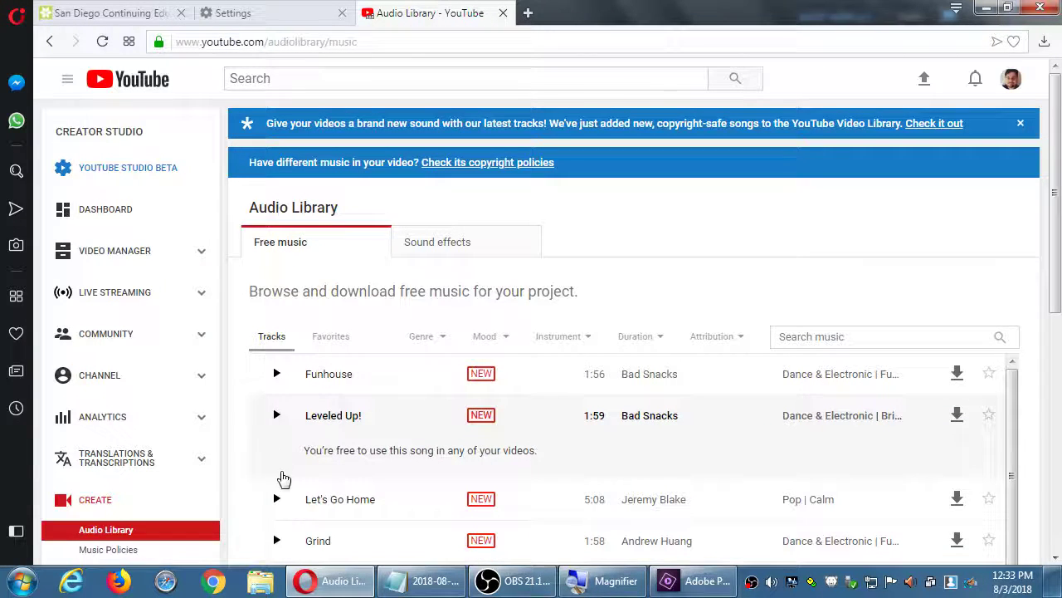
{"action": "left_click", "coordinate": [278, 499]}
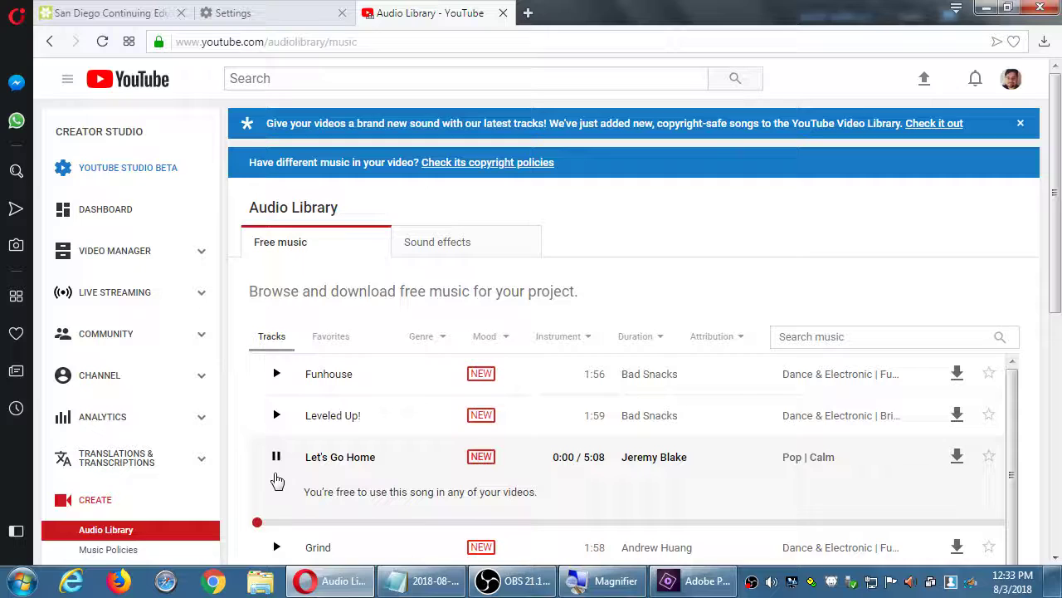
{"action": "left_click", "coordinate": [276, 461]}
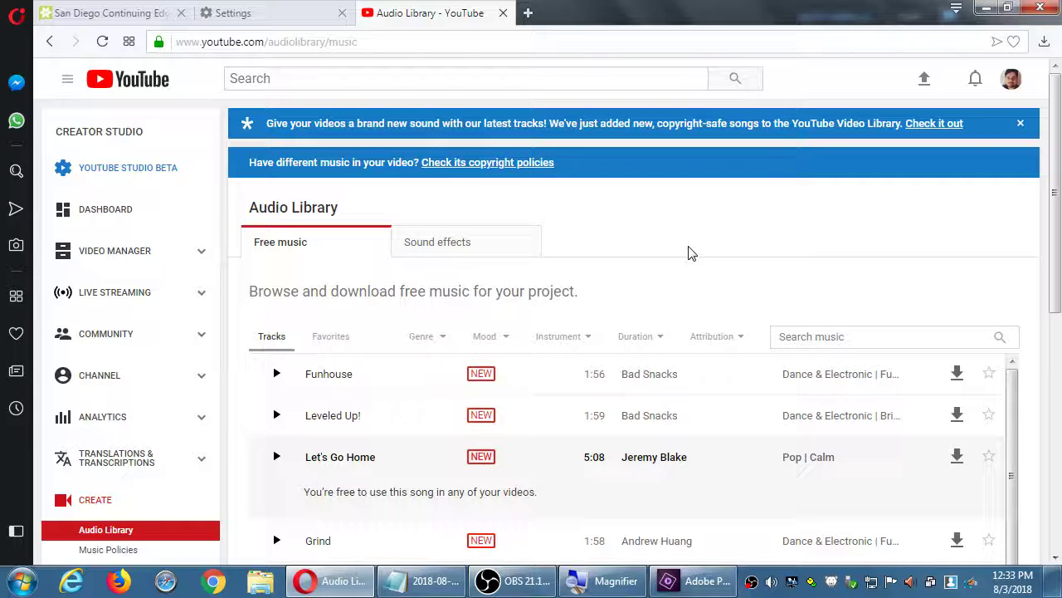
{"action": "left_click", "coordinate": [736, 344]}
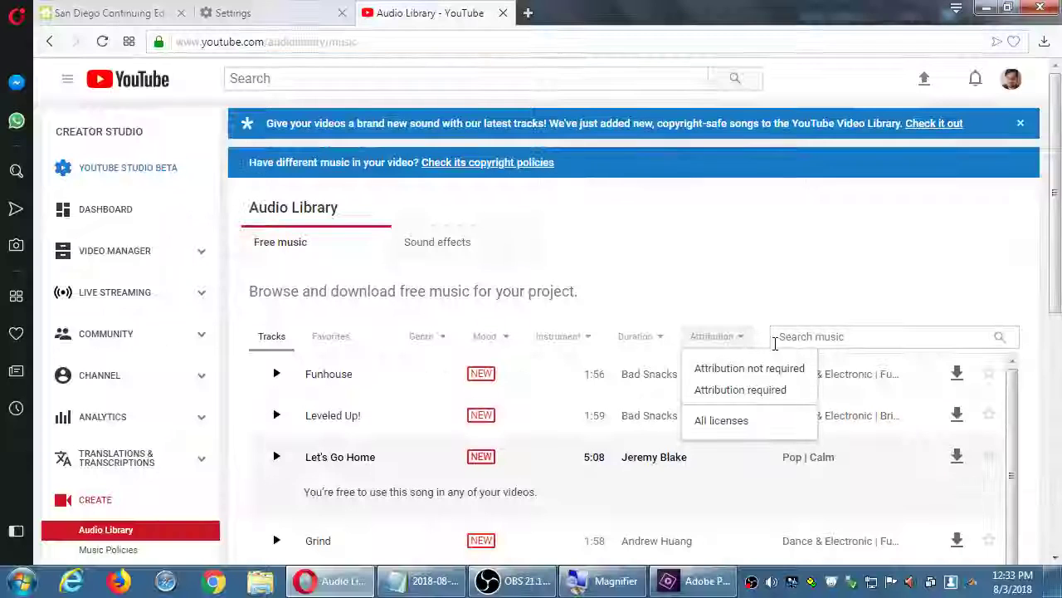
Set the Attribution filter to 'Attribution not required' after briefly trying the attribution-required option
{"action": "left_click", "coordinate": [727, 388]}
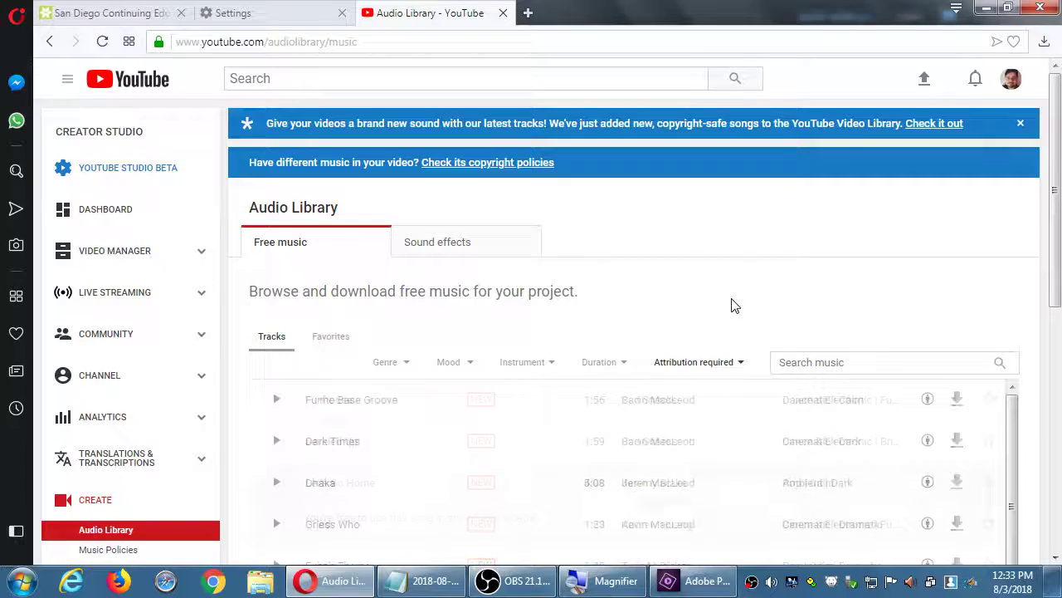
{"action": "mouse_move", "coordinate": [929, 404]}
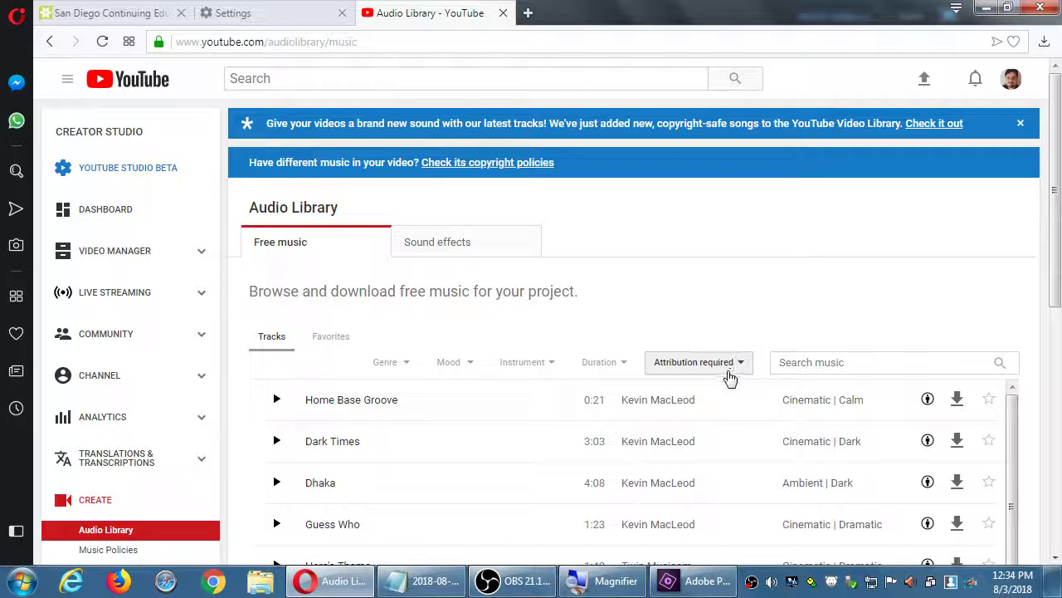
{"action": "left_click", "coordinate": [731, 371]}
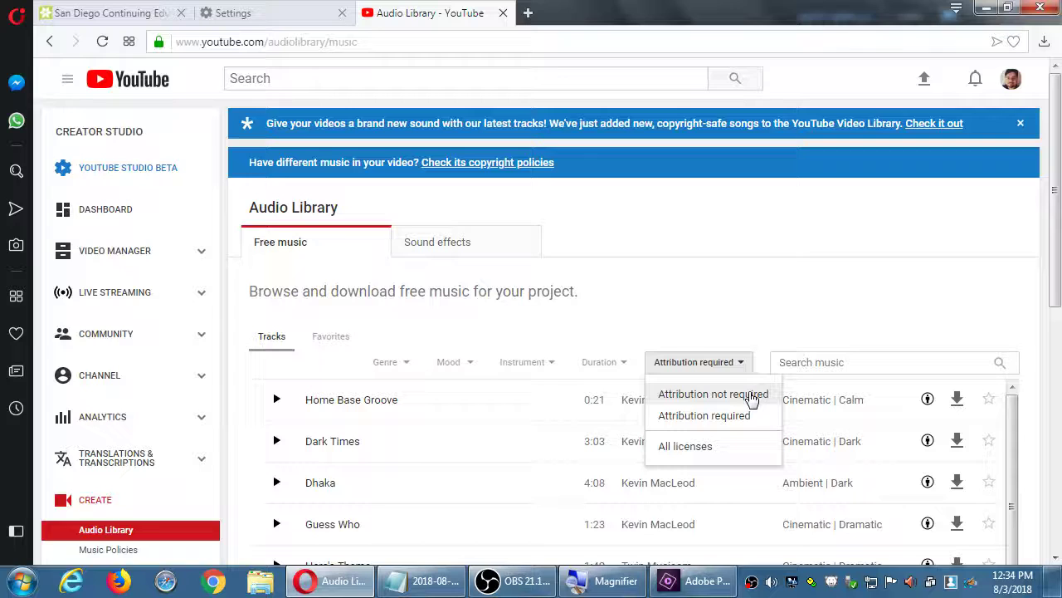
{"action": "left_click", "coordinate": [752, 396]}
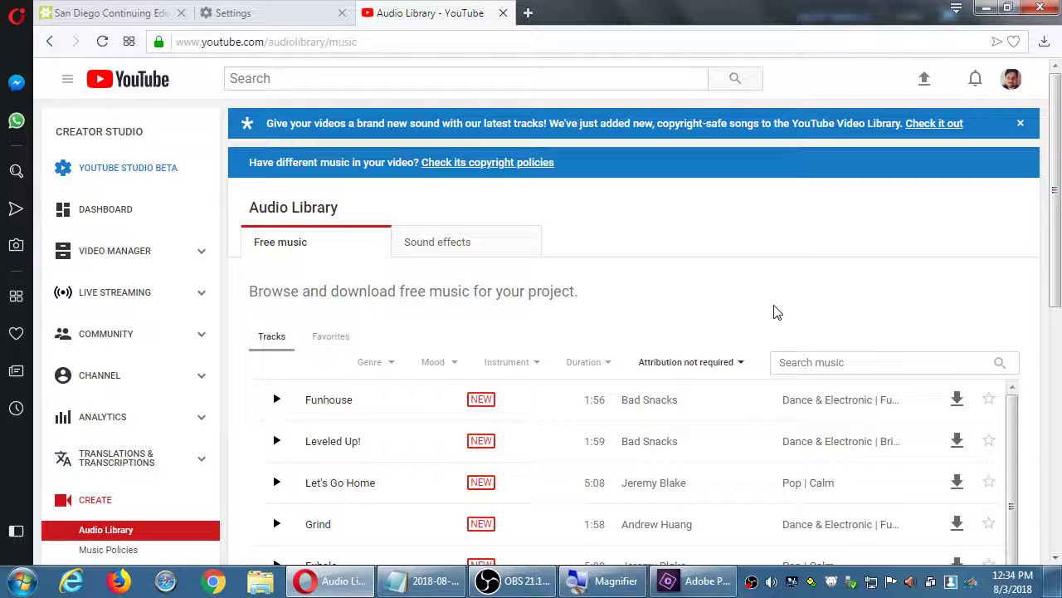
Add indented Notepad lines: go to Creator Studio, then the Create screen (at left) to find this music
{"action": "left_click", "coordinate": [444, 580]}
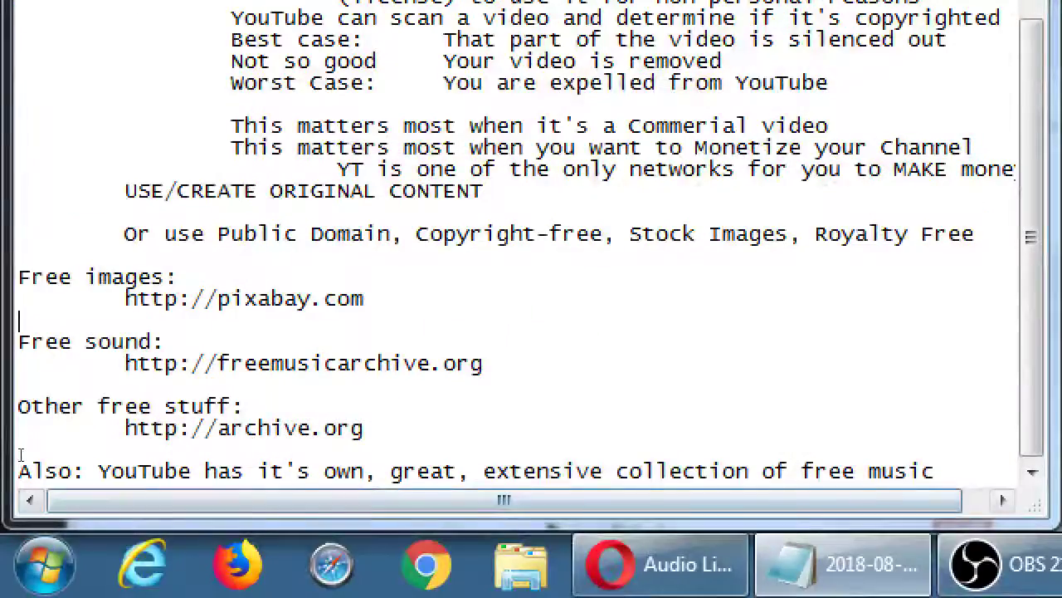
{"action": "key", "text": "Return"}
{"action": "key", "text": "Tab"}
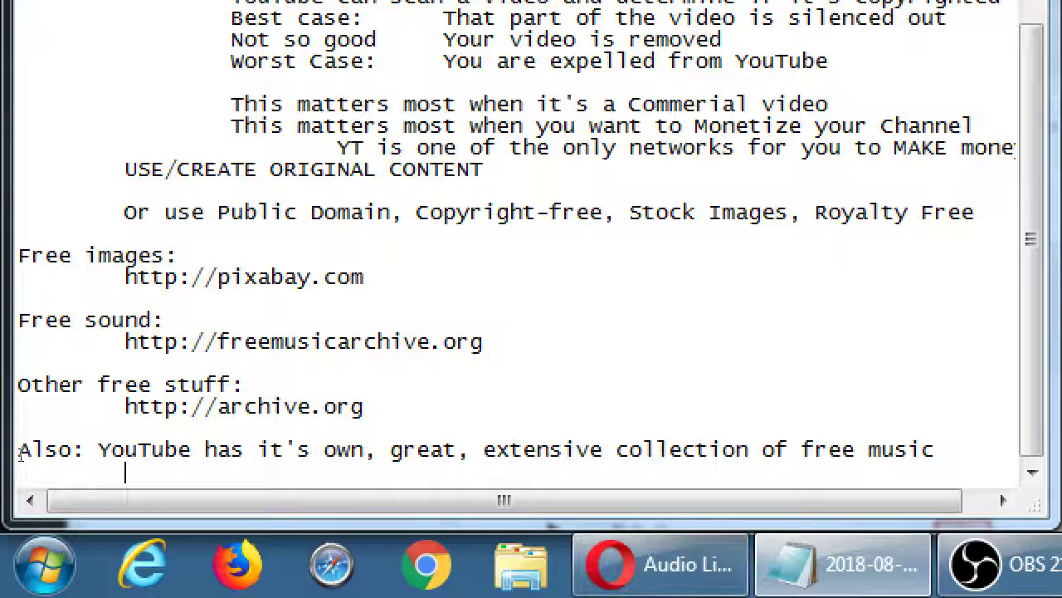
{"action": "type", "text": "You can go to"}
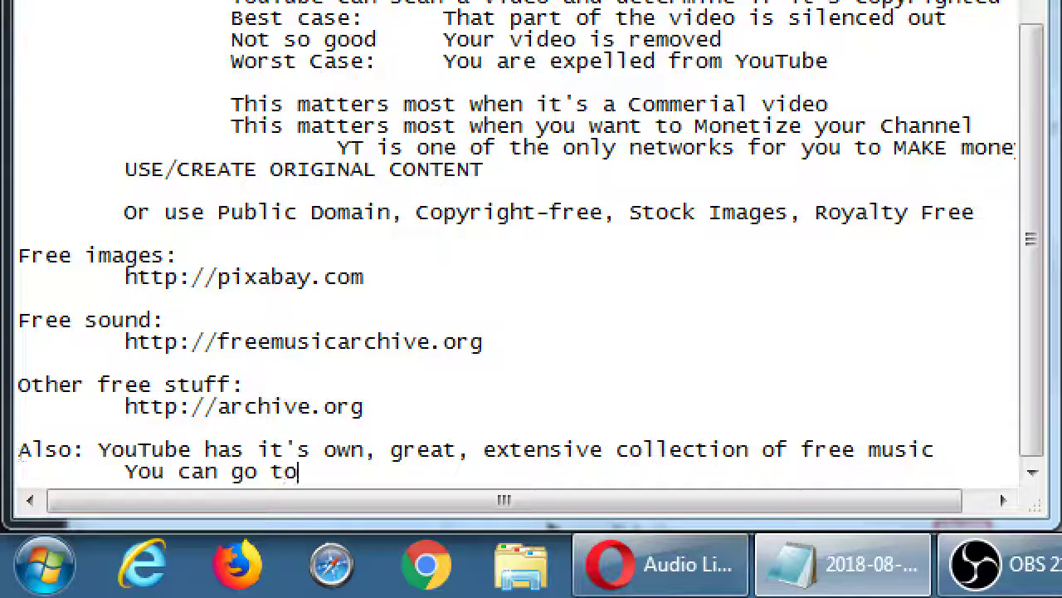
{"action": "type", "text": " Creatore Studi"}
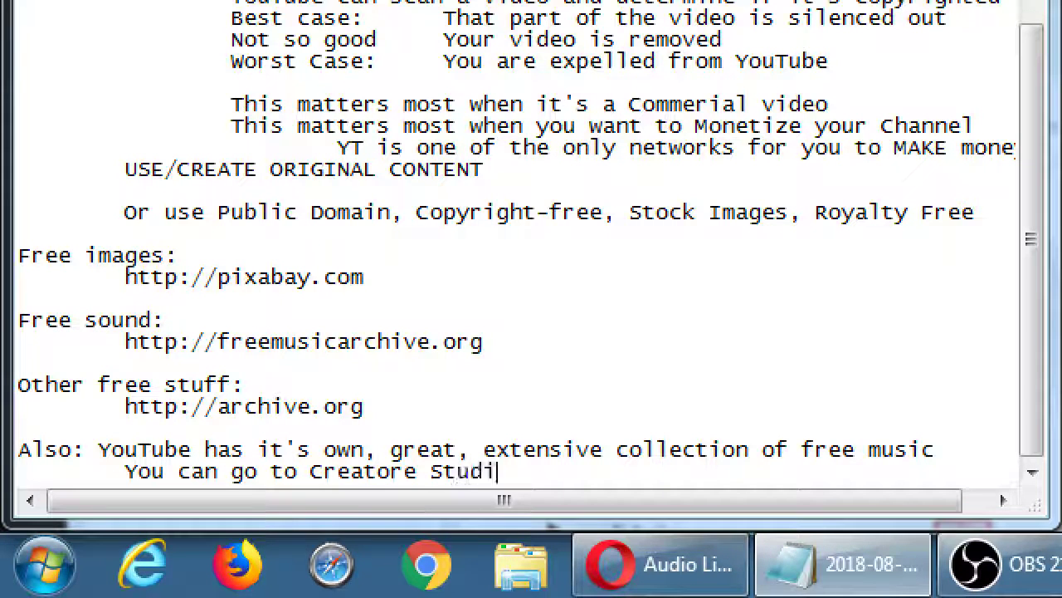
{"action": "type", "text": "o (after creating a"}
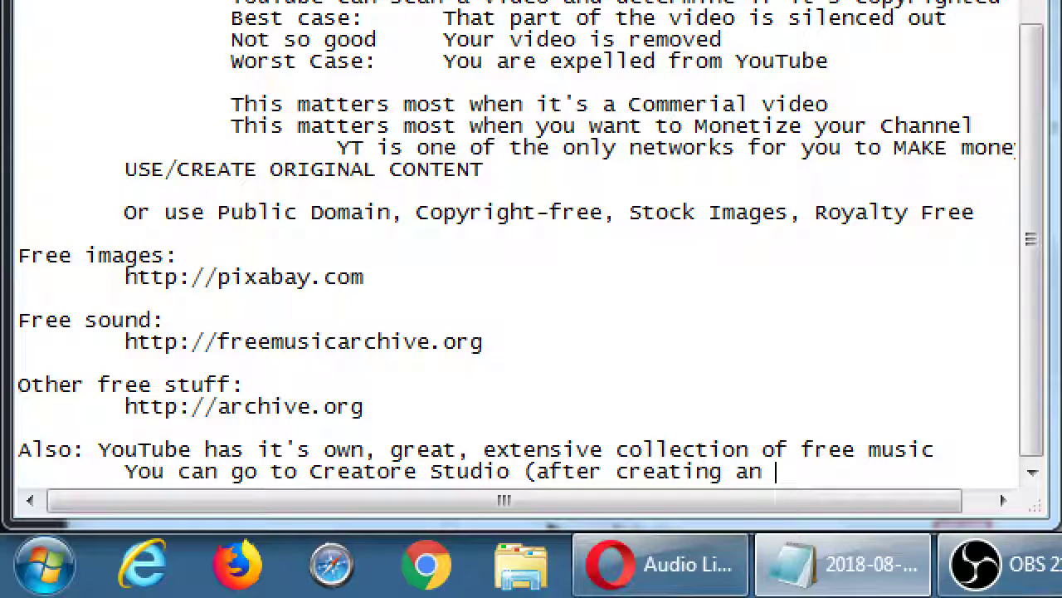
{"action": "type", "text": "nt)"}
{"action": "key", "text": "Return"}
{"action": "key", "text": "Tab"}
{"action": "key", "text": "Tab"}
{"action": "type", "text": "and"}
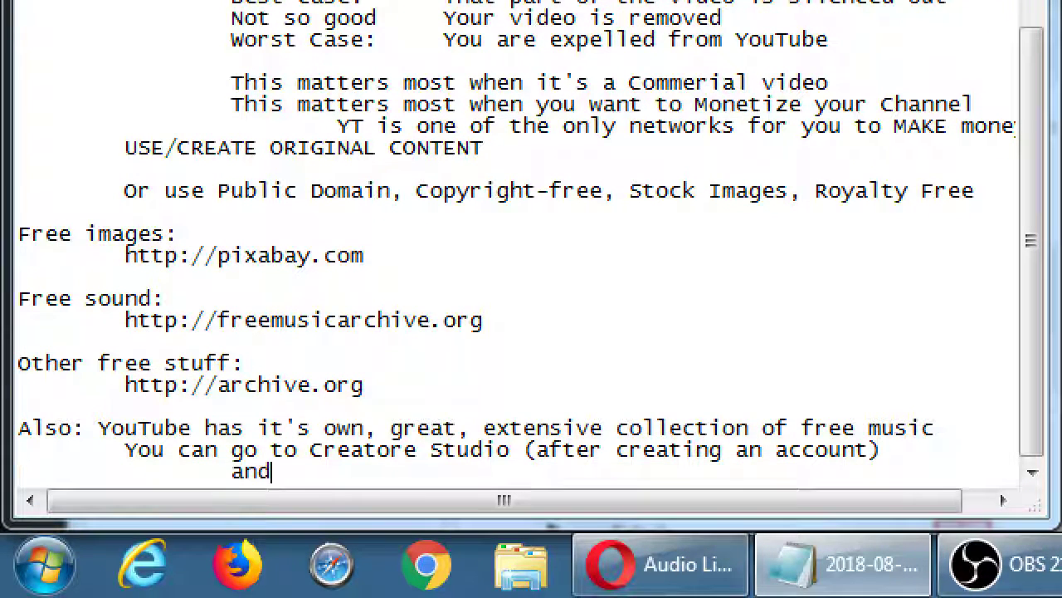
{"action": "type", "text": " then Create"}
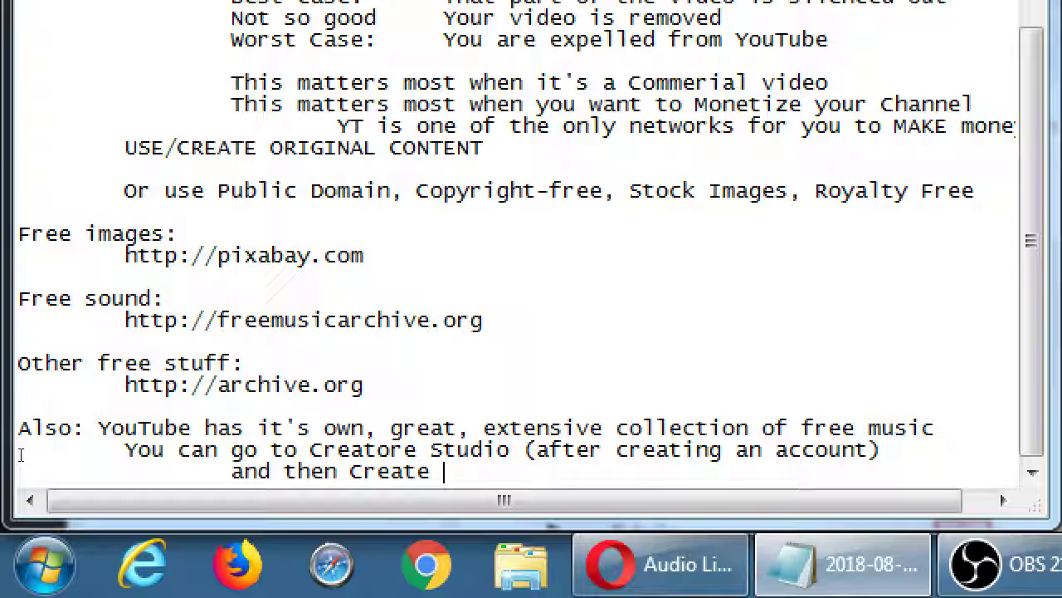
{"action": "type", "text": " screen (at left"}
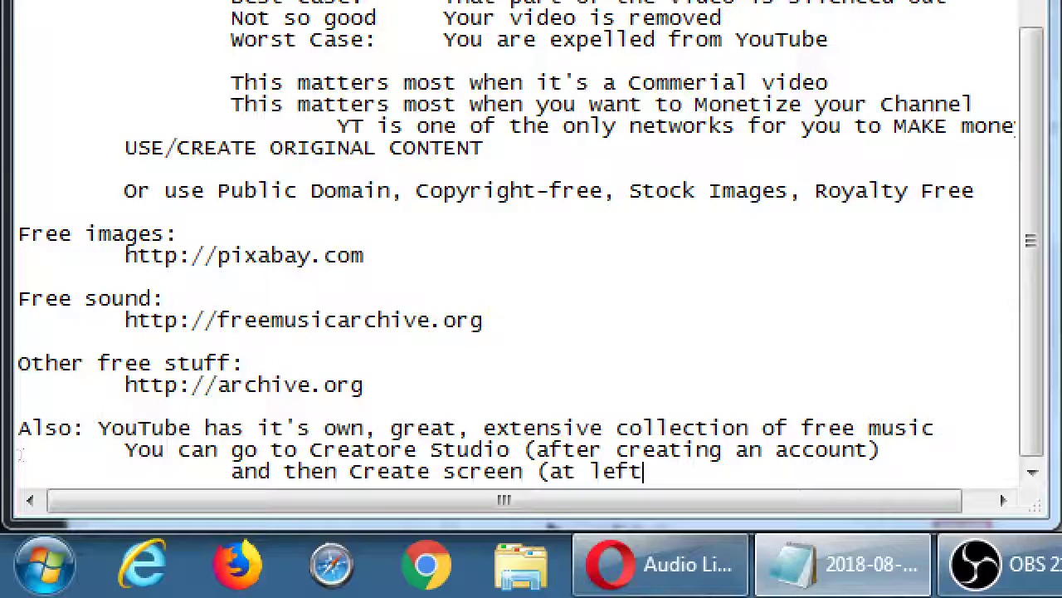
{"action": "type", "text": ") to find "}
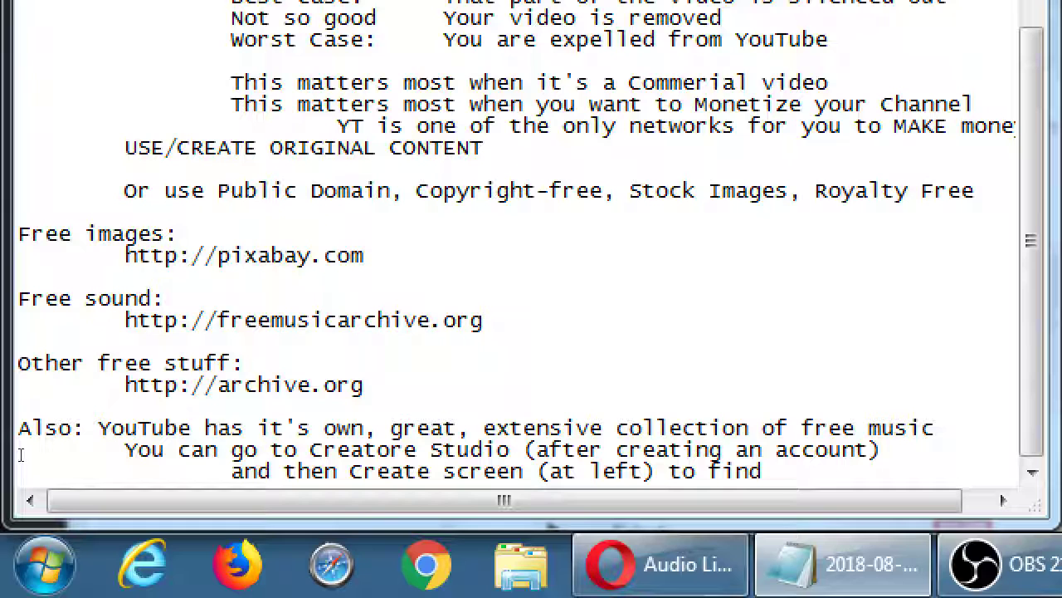
{"action": "type", "text": "this music."}
Add advice to change the filter to "Attribution not Required" to avoid possible issues using their music
{"action": "key", "text": "Return"}
{"action": "key", "text": "Tab"}
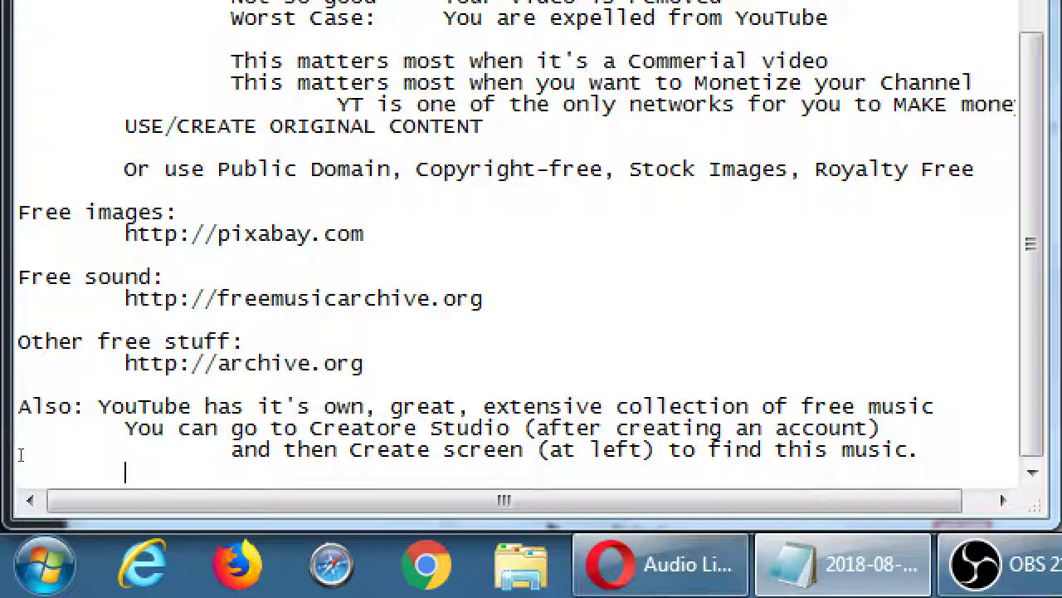
{"action": "type", "text": "Adiv"}
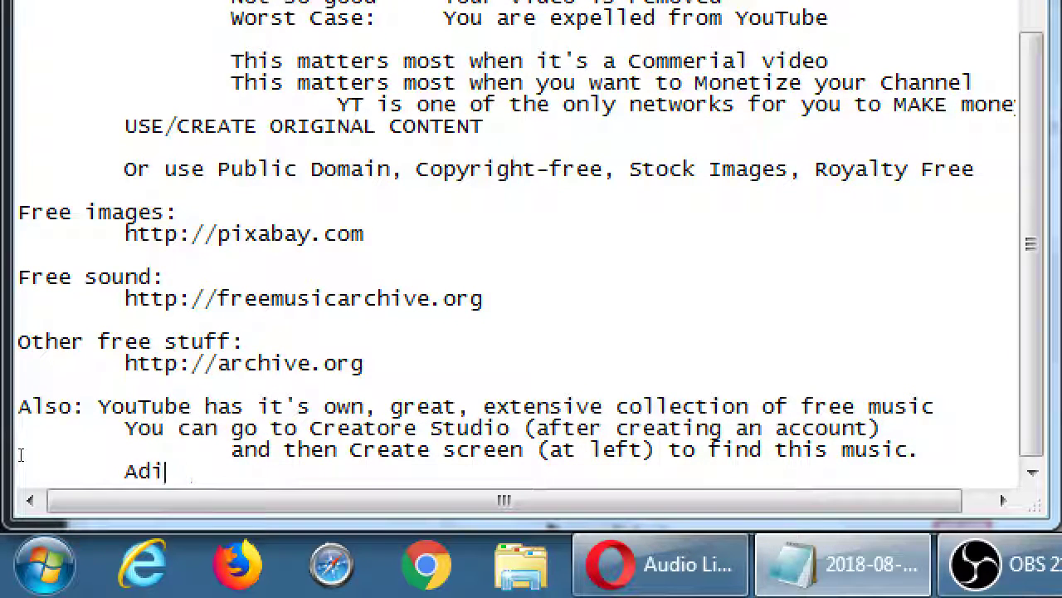
{"action": "key", "text": "BackSpace"}
{"action": "type", "text": "vice: change th"}
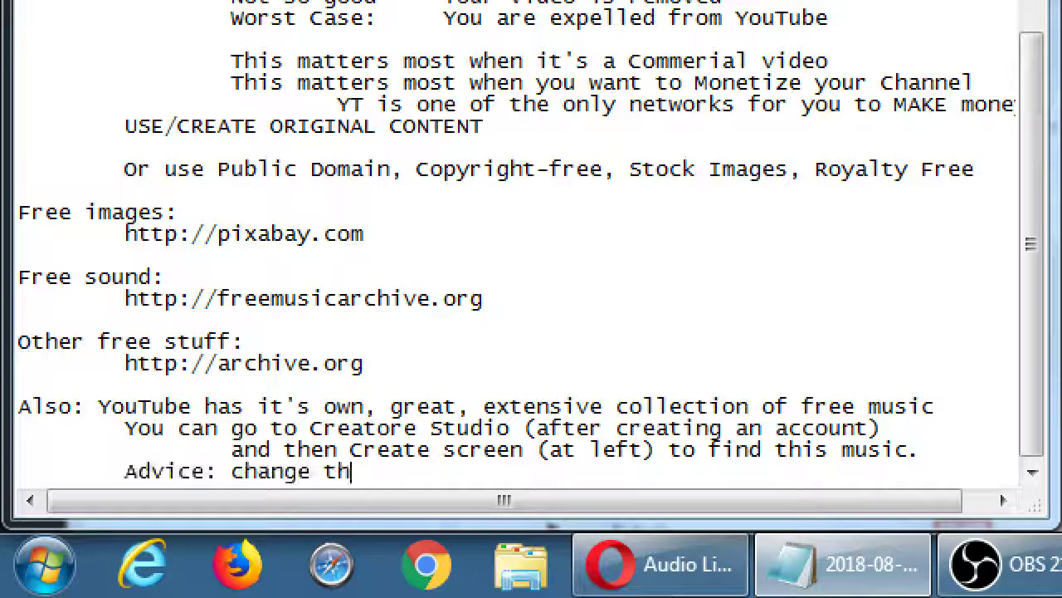
{"action": "type", "text": "e filter to \"Atr"}
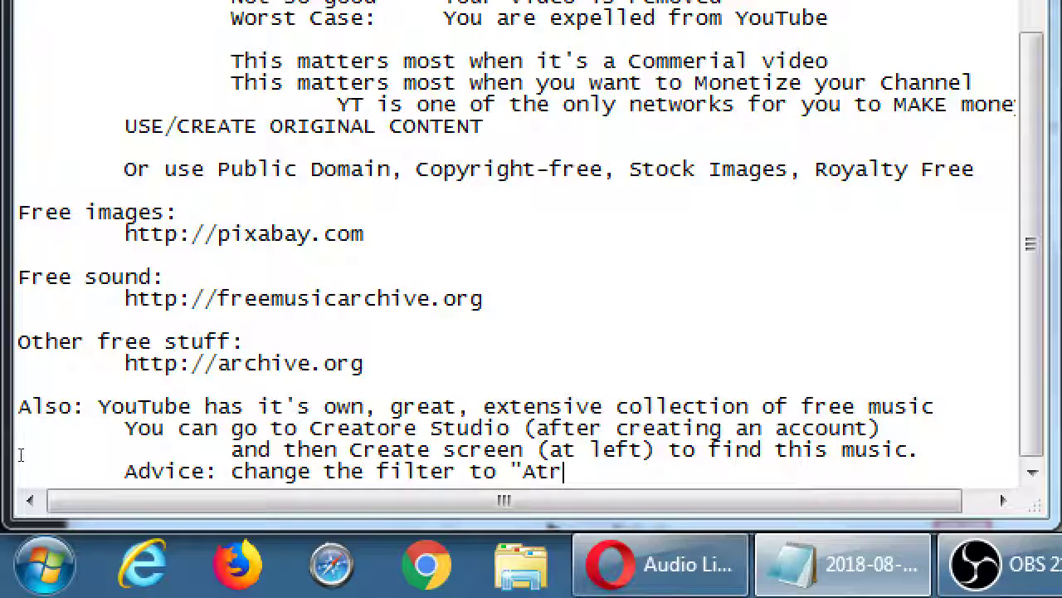
{"action": "type", "text": "ri"}
{"action": "key", "text": "BackSpace"}
{"action": "key", "text": "BackSpace"}
{"action": "type", "text": "t"}
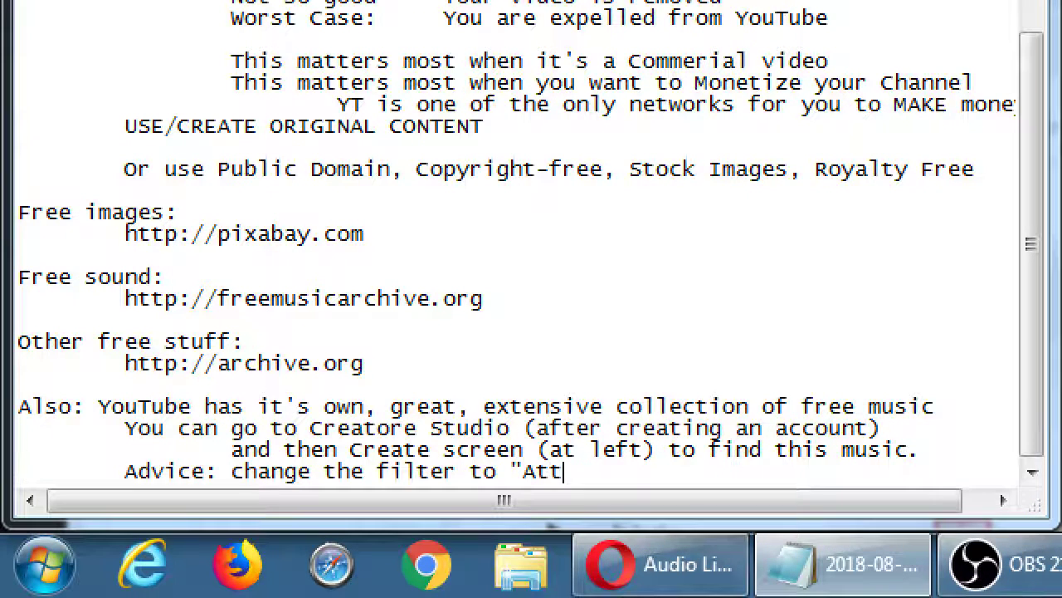
{"action": "type", "text": "ribution not "}
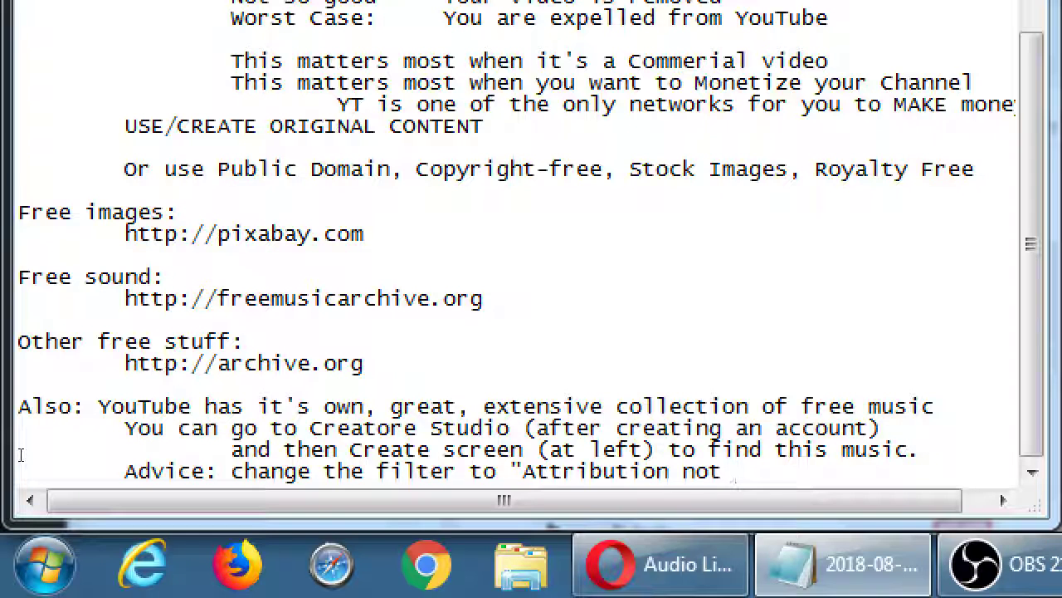
{"action": "type", "text": "Rquir"}
{"action": "type", "text": "quired"}
{"action": "type", "text": "\" to"}
{"action": "key", "text": "Return"}
{"action": "key", "text": "Tab"}
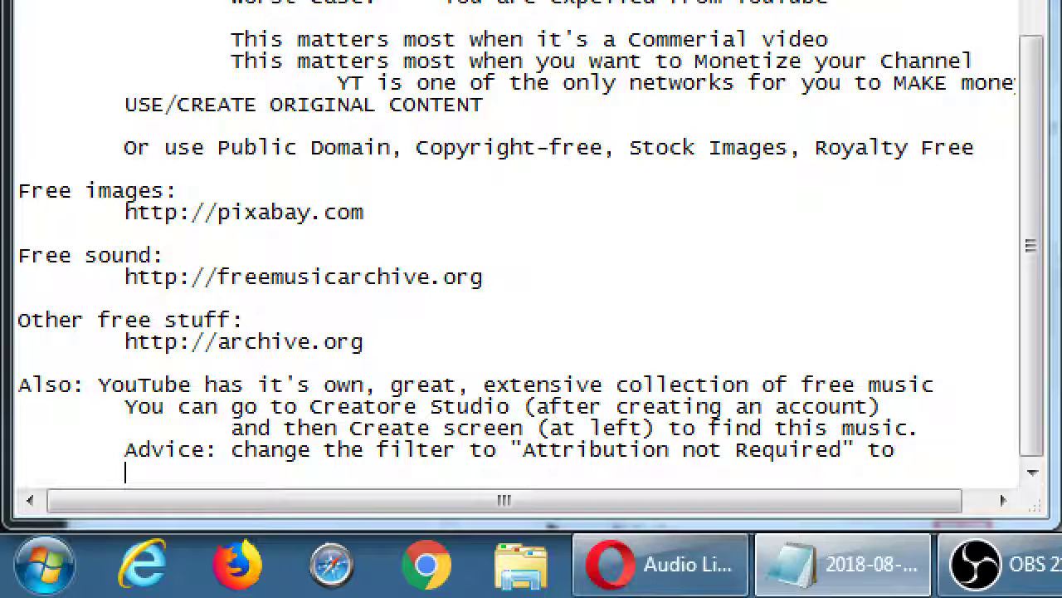
{"action": "type", "text": "to avoid any poissib"}
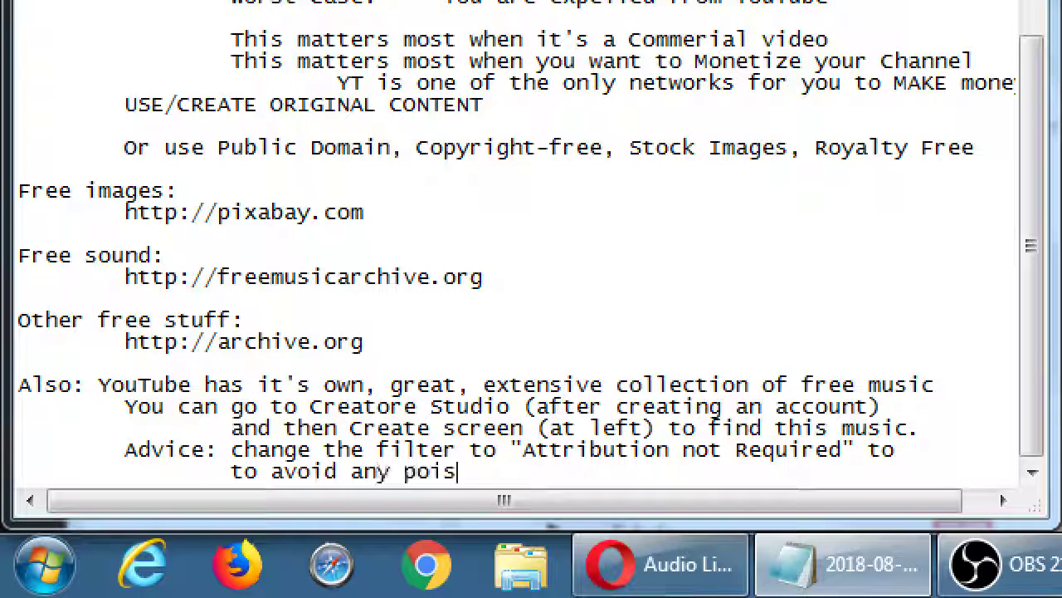
{"action": "key", "text": "BackSpace"}
{"action": "key", "text": "BackSpace"}
{"action": "key", "text": "BackSpace"}
{"action": "key", "text": "BackSpace"}
{"action": "key", "text": "BackSpace"}
{"action": "type", "text": "si"}
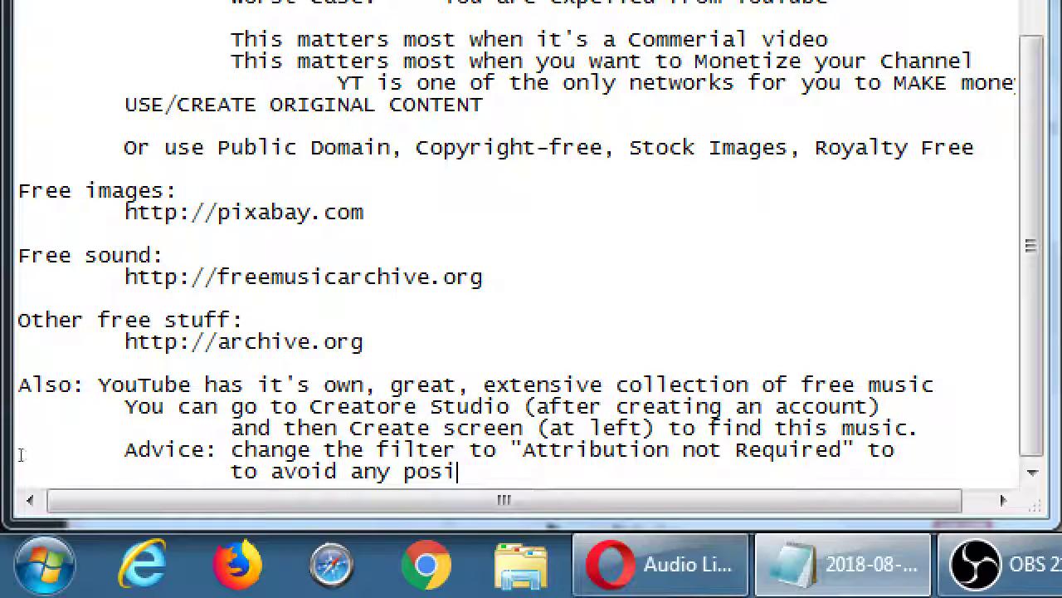
{"action": "type", "text": "ble issues in using"}
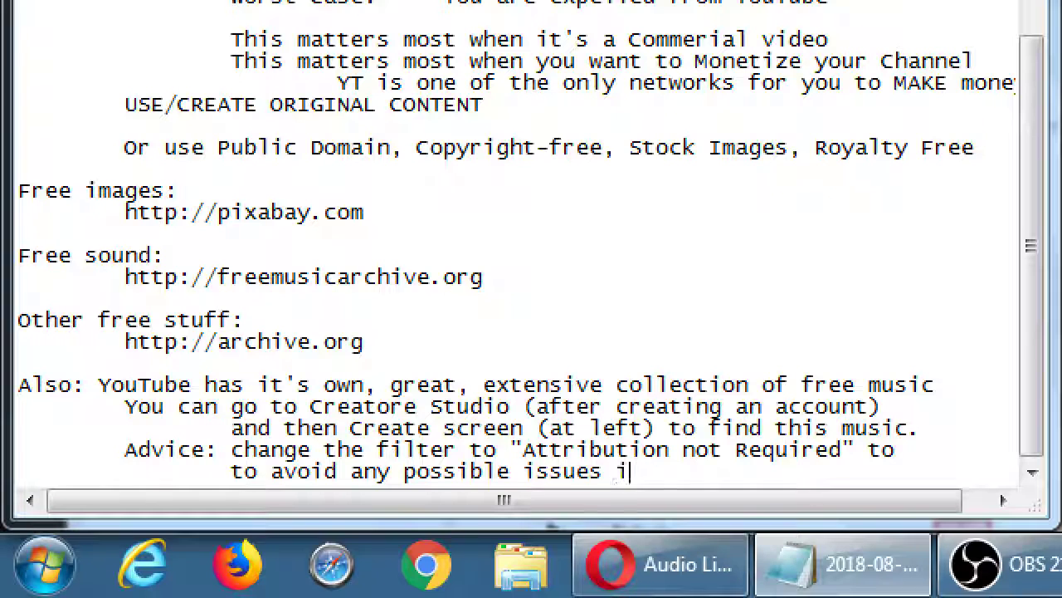
{"action": "type", "text": " their music"}
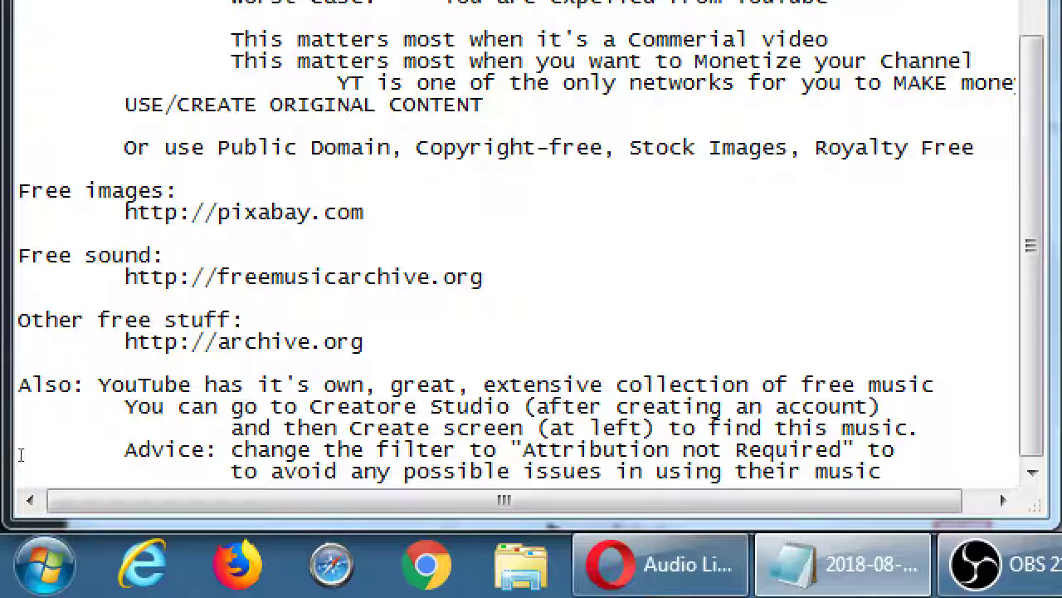
Filter the Audio Library to Happy tracks of 0:30–1:00 and preview Sunshine in My Heart
{"action": "key", "text": "super+minus"}
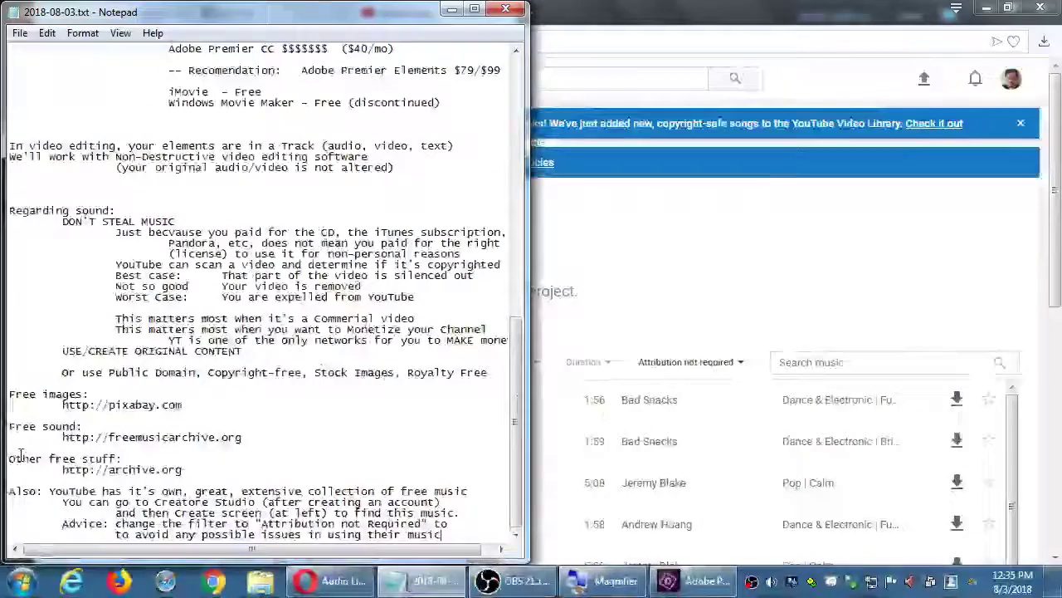
{"action": "left_click", "coordinate": [581, 378]}
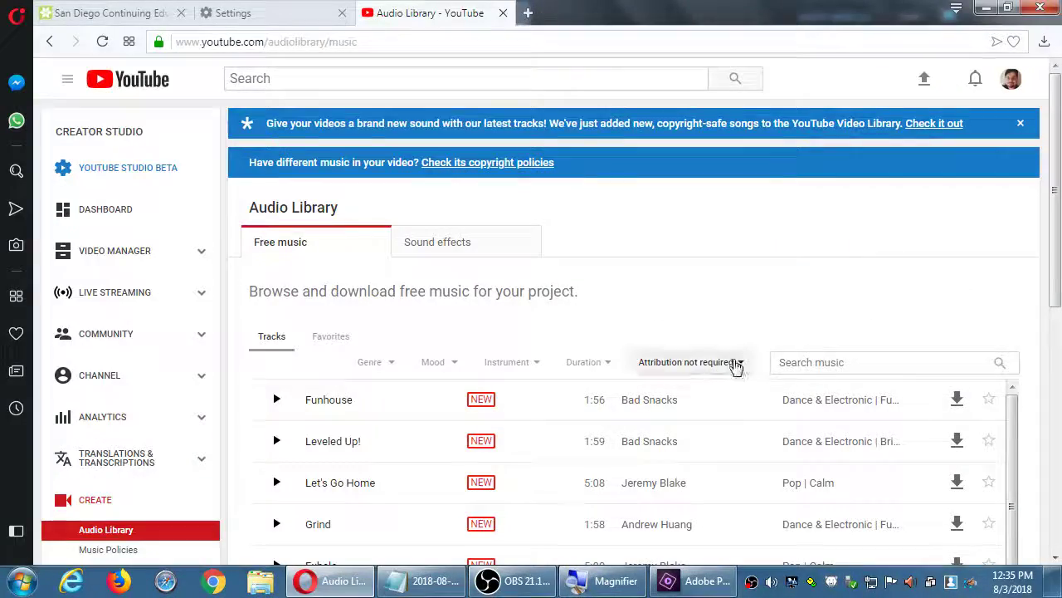
{"action": "scroll", "coordinate": [1032, 351], "scroll_direction": "down", "scroll_amount": 3}
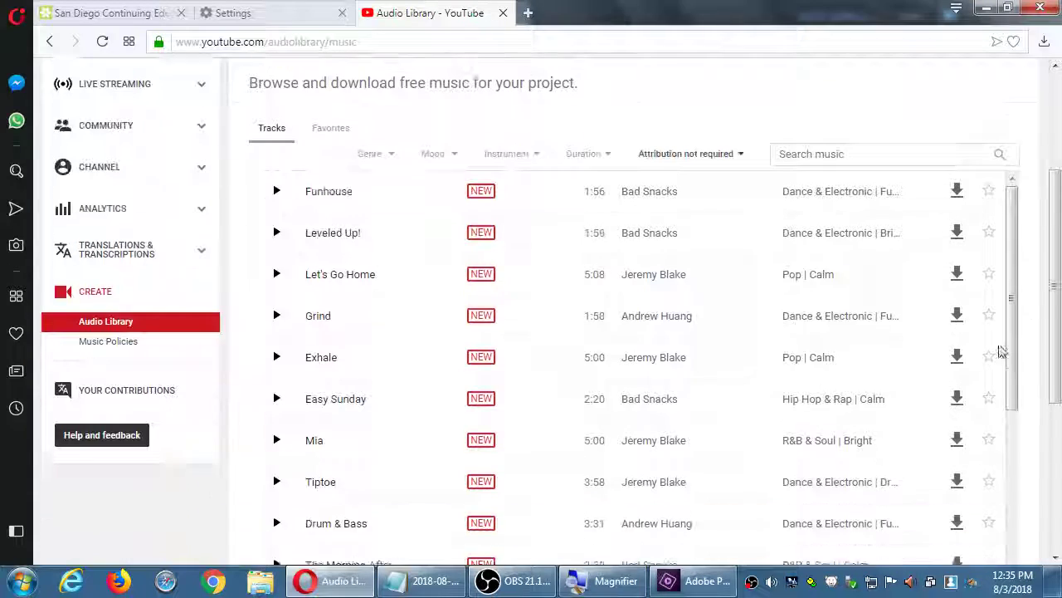
{"action": "left_click", "coordinate": [450, 147]}
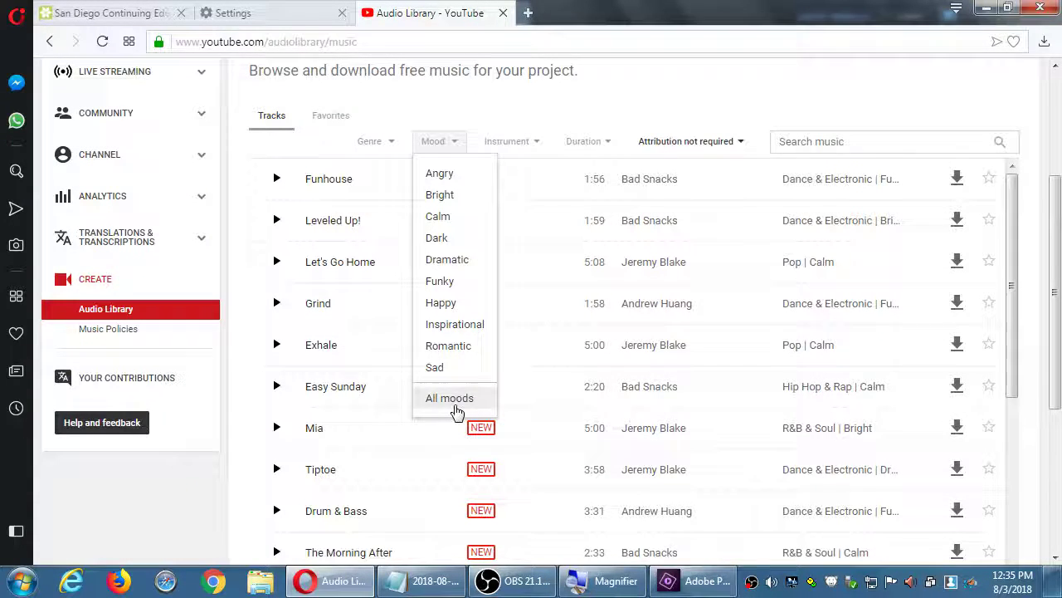
{"action": "left_click", "coordinate": [457, 304]}
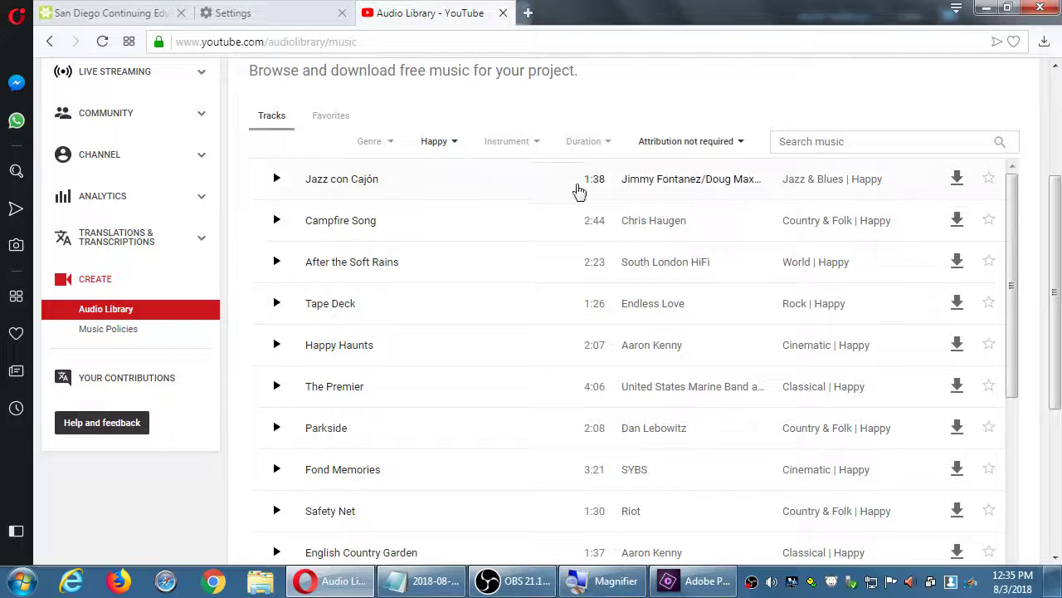
{"action": "left_click", "coordinate": [591, 145]}
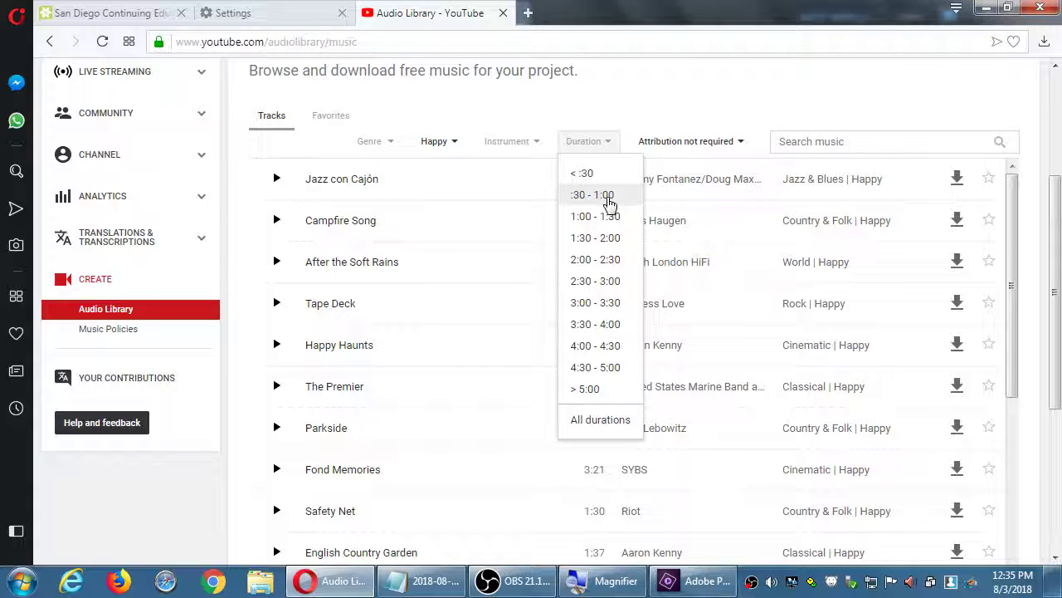
{"action": "left_click", "coordinate": [608, 200]}
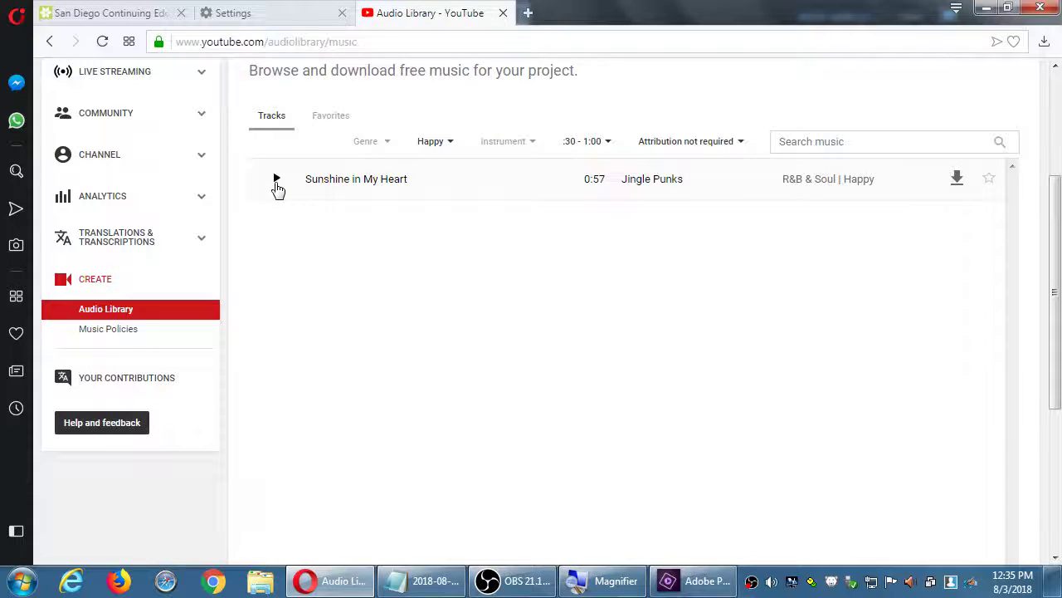
{"action": "left_click", "coordinate": [277, 182]}
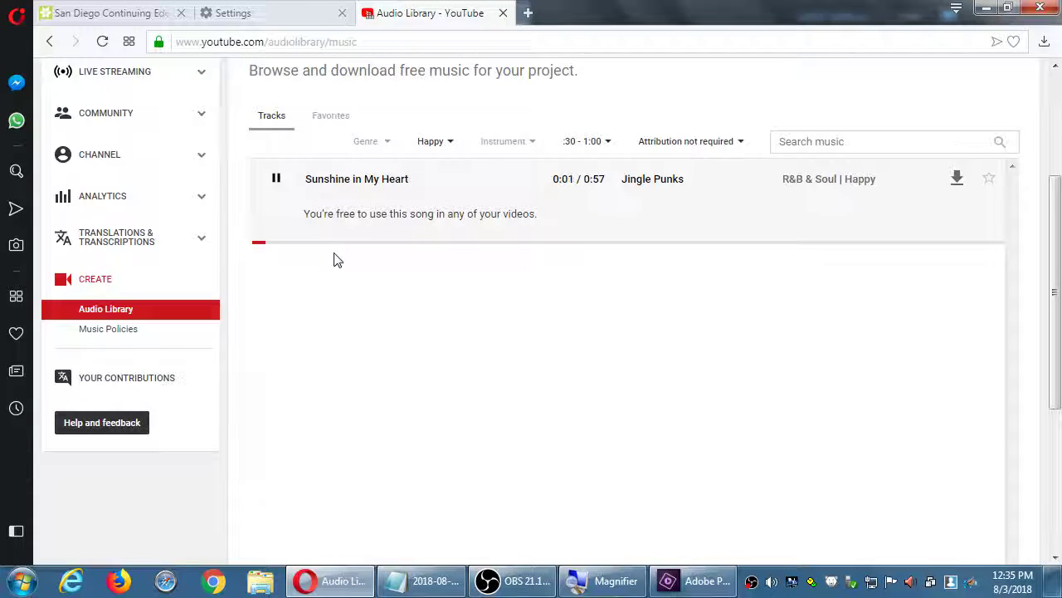
{"action": "left_click", "coordinate": [279, 183]}
Change the duration filter to 1:00–1:30, preview Tributaries of the Bayou, and return to Premiere Elements
{"action": "left_click", "coordinate": [589, 142]}
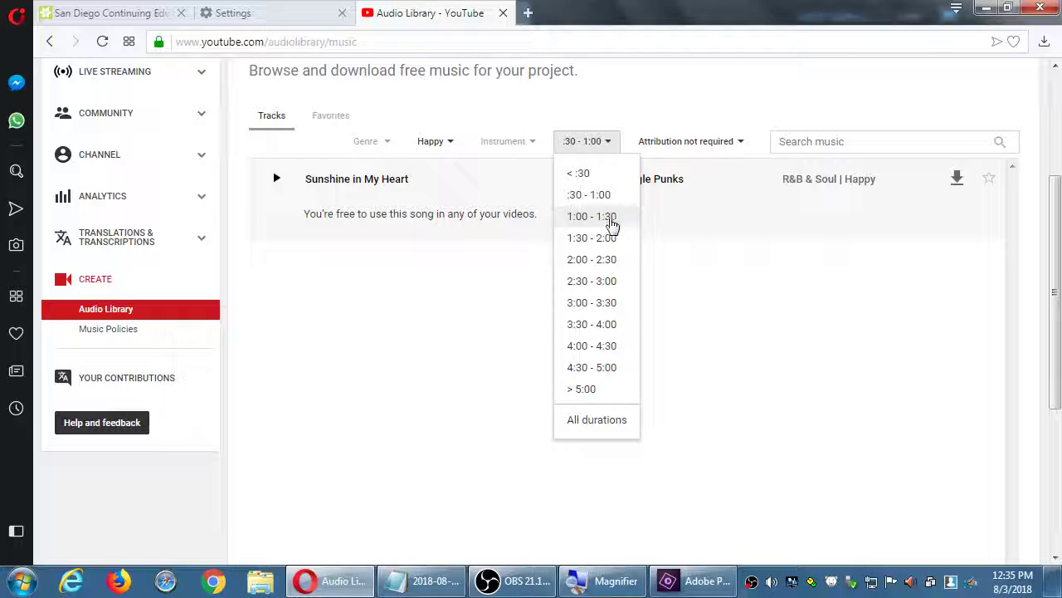
{"action": "left_click", "coordinate": [604, 219]}
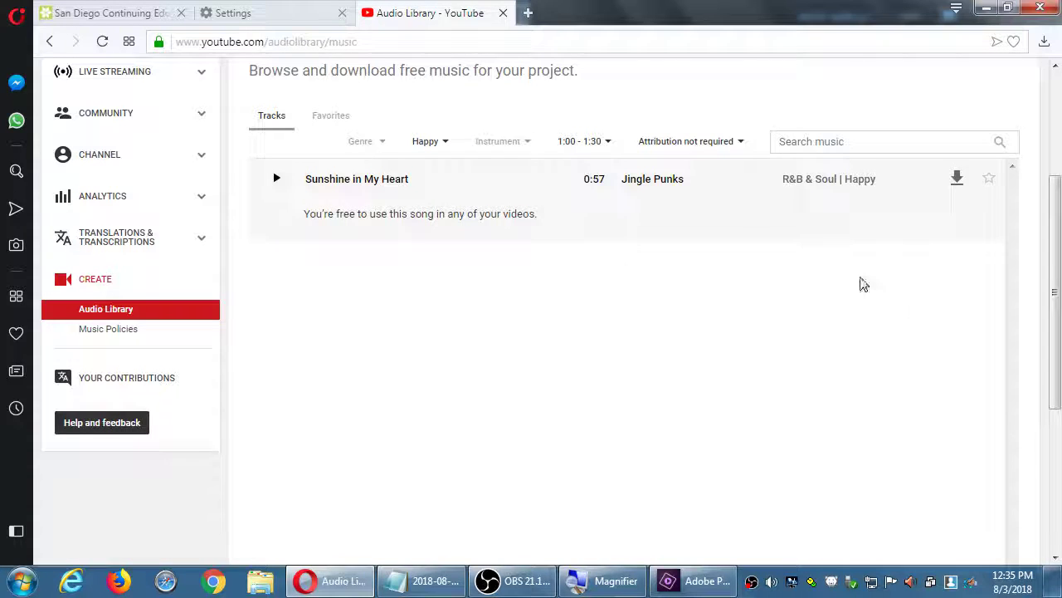
{"action": "scroll", "coordinate": [1024, 275], "scroll_direction": "down", "scroll_amount": 3}
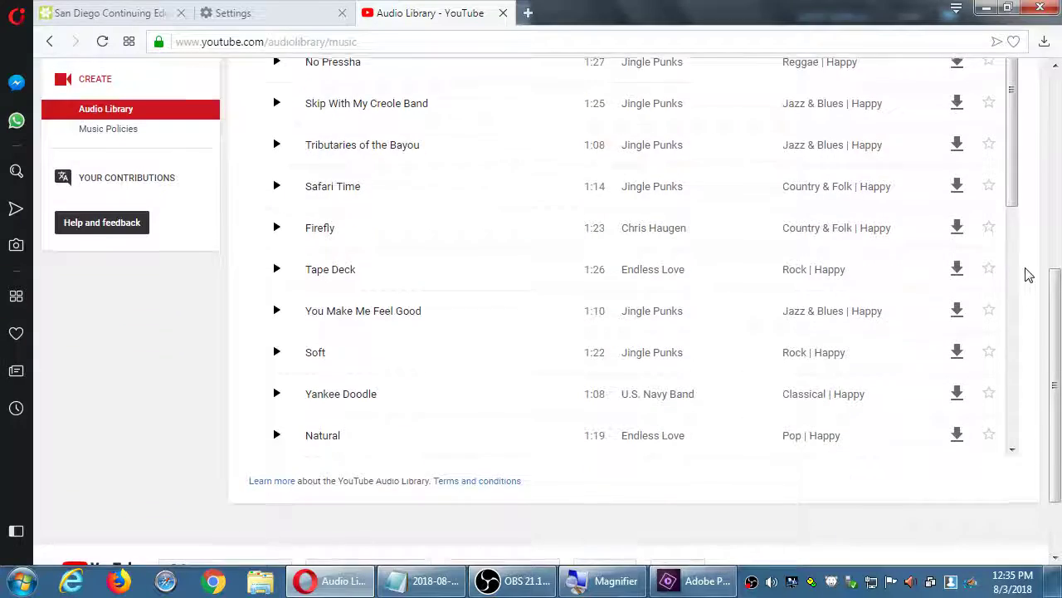
{"action": "scroll", "coordinate": [1025, 274], "scroll_direction": "up", "scroll_amount": 2}
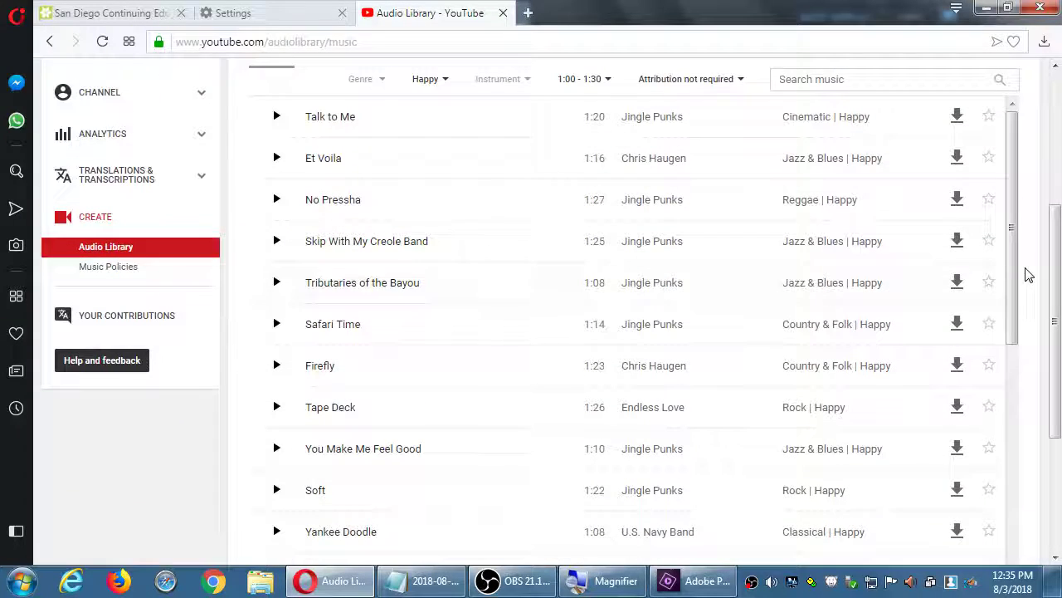
{"action": "left_click", "coordinate": [276, 283]}
{"action": "left_click", "coordinate": [275, 284]}
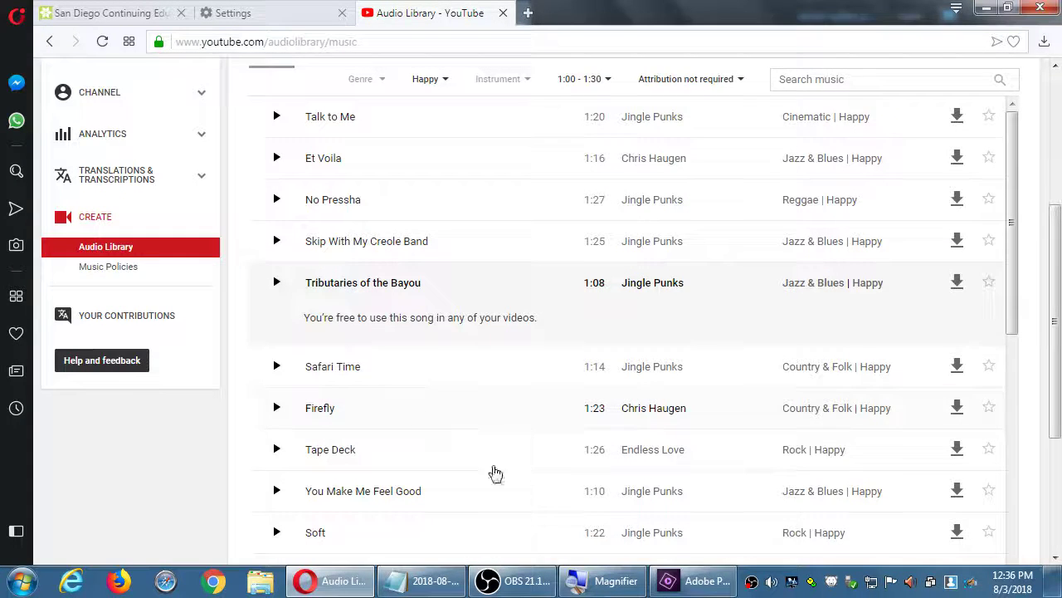
{"action": "left_click", "coordinate": [697, 584]}
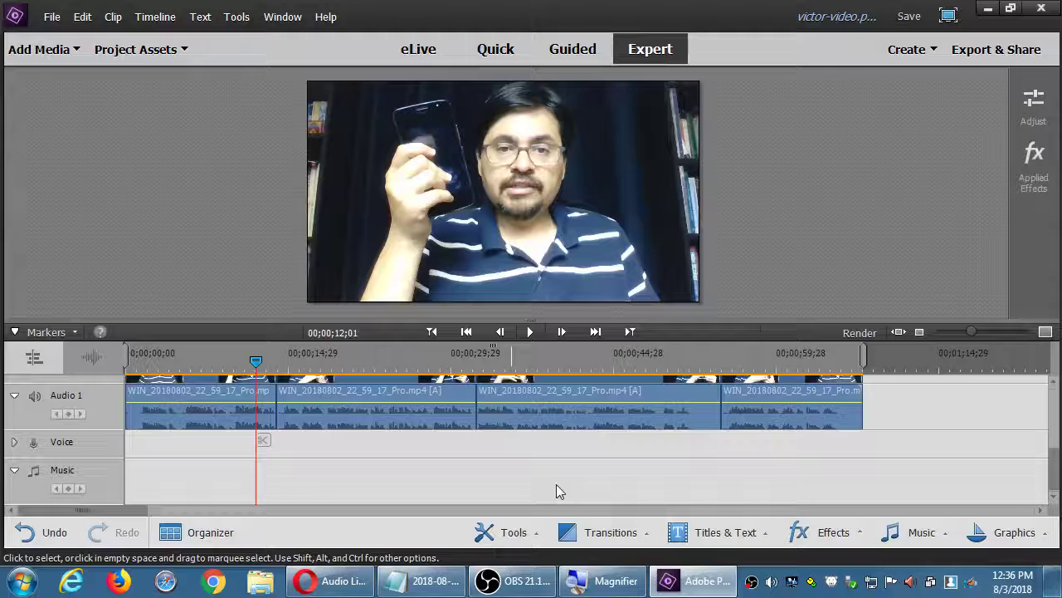
{"action": "scroll", "coordinate": [207, 460], "scroll_direction": "up", "scroll_amount": 5}
{"action": "scroll", "coordinate": [83, 423], "scroll_direction": "up", "scroll_amount": 2}
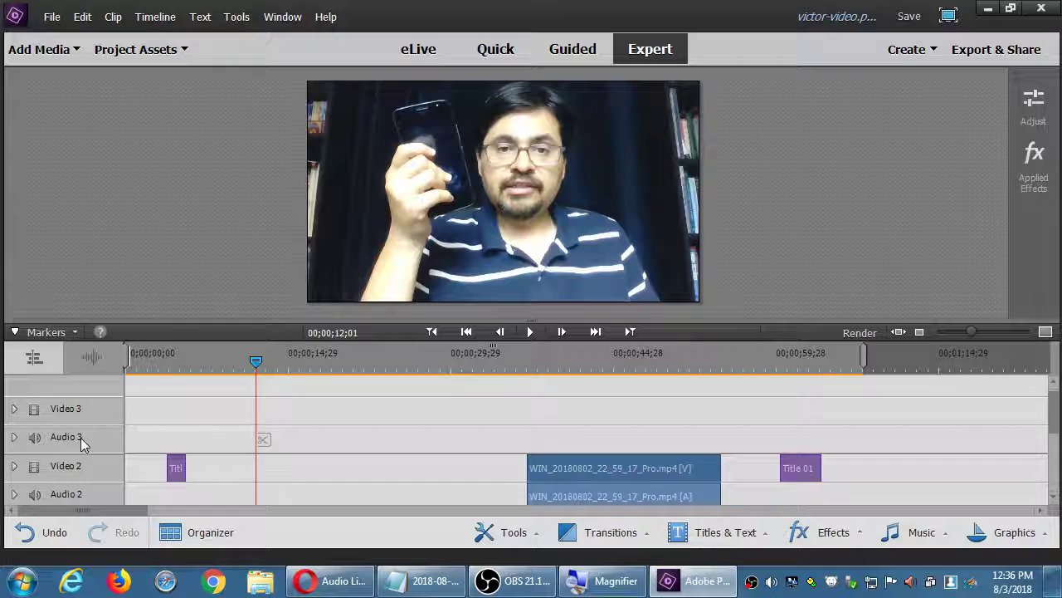
{"action": "scroll", "coordinate": [92, 429], "scroll_direction": "down", "scroll_amount": 5}
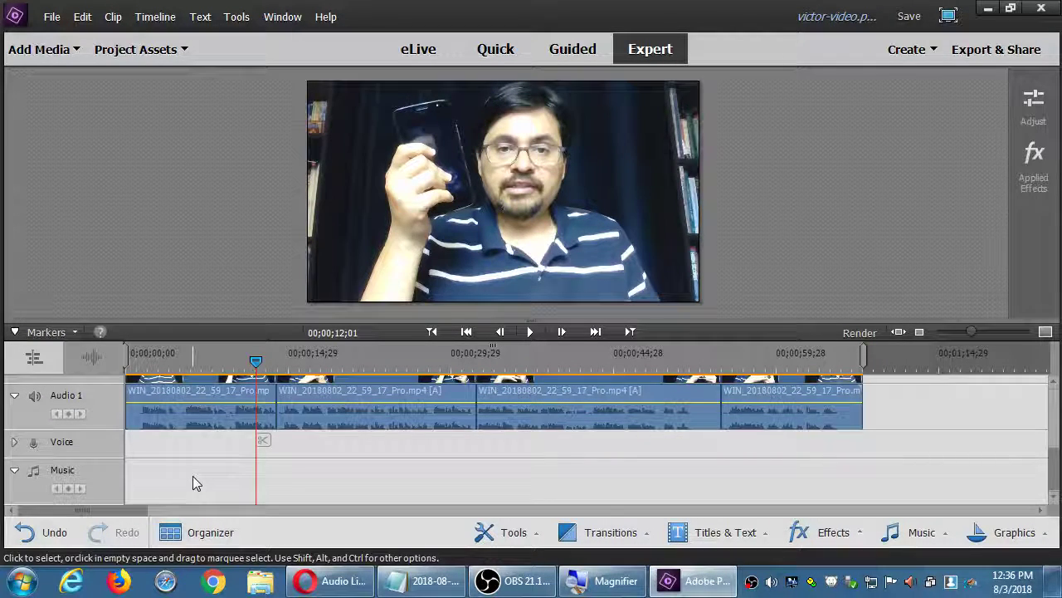
Minimize Premiere and preview the Firefly and Tape Deck tracks in the filtered Audio Library
{"action": "left_click", "coordinate": [988, 10]}
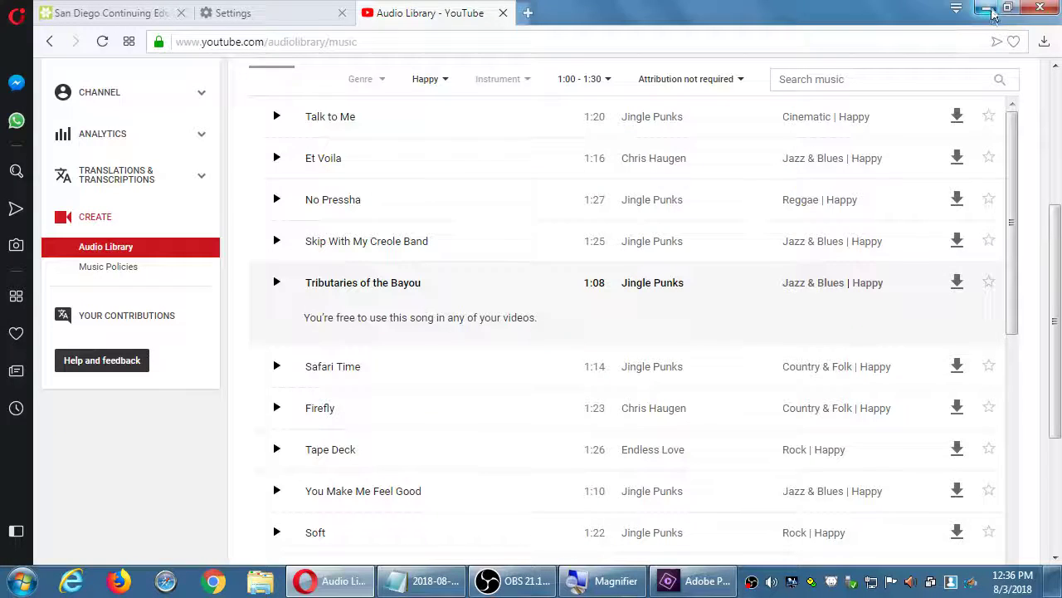
{"action": "scroll", "coordinate": [1035, 199], "scroll_direction": "down", "scroll_amount": 1}
{"action": "scroll", "coordinate": [1035, 199], "scroll_direction": "down", "scroll_amount": 2}
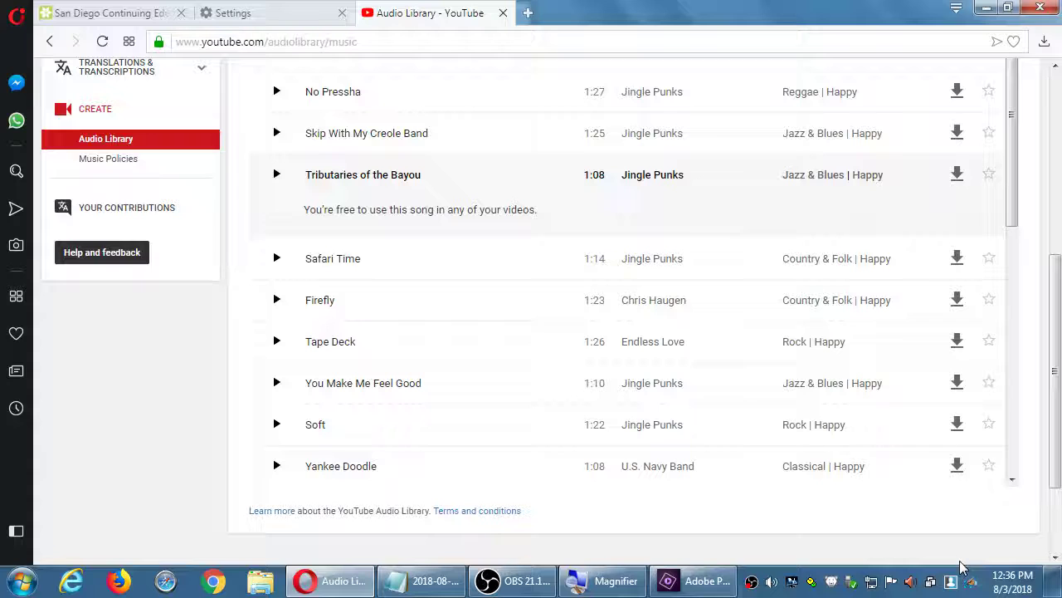
{"action": "scroll", "coordinate": [961, 567], "scroll_direction": "up", "scroll_amount": 2}
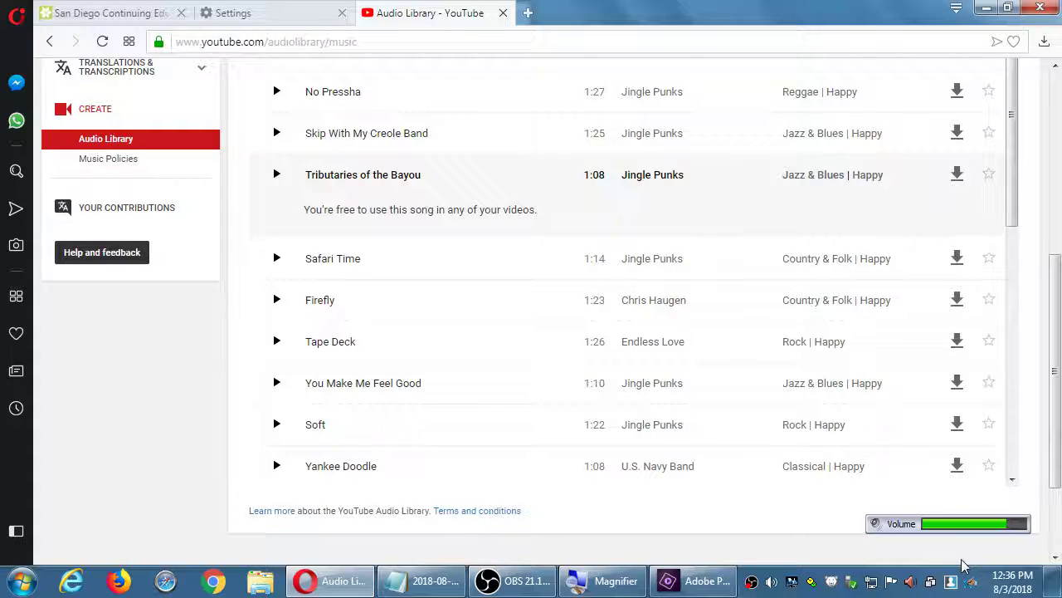
{"action": "scroll", "coordinate": [964, 565], "scroll_direction": "down", "scroll_amount": 3}
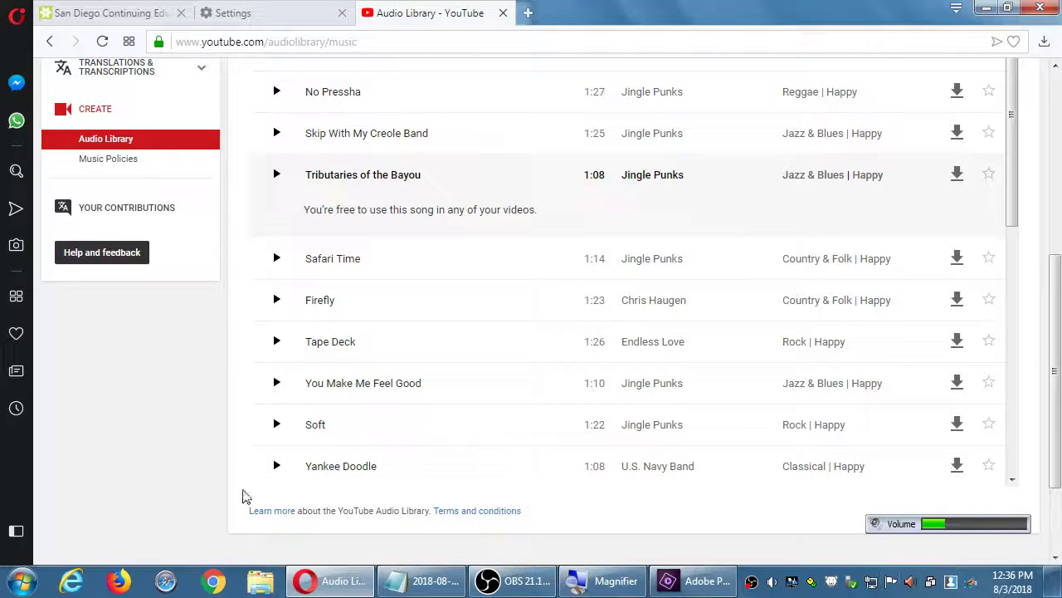
{"action": "left_click", "coordinate": [276, 300]}
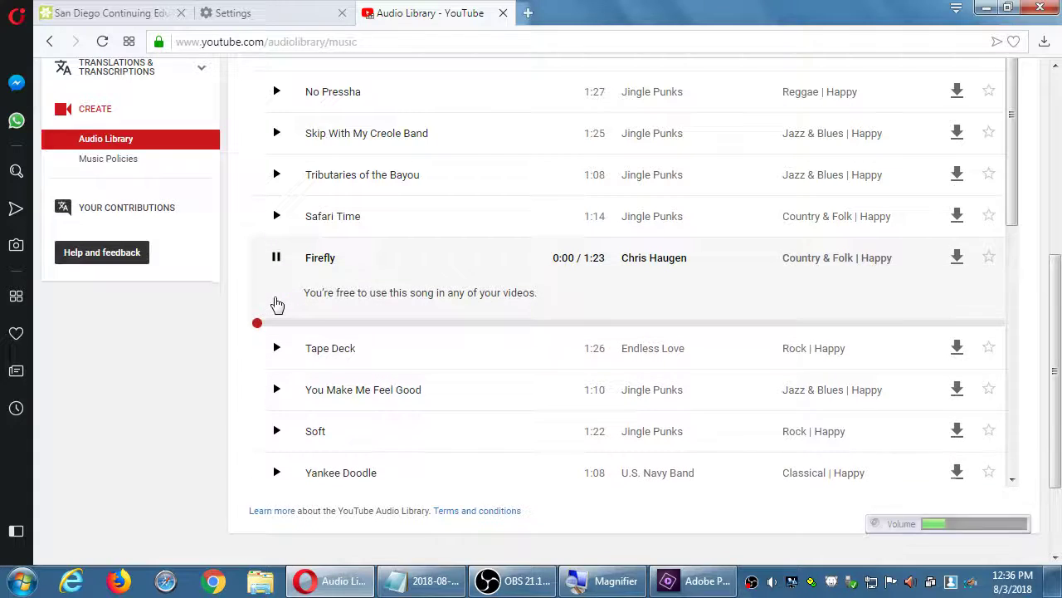
{"action": "left_click", "coordinate": [277, 347]}
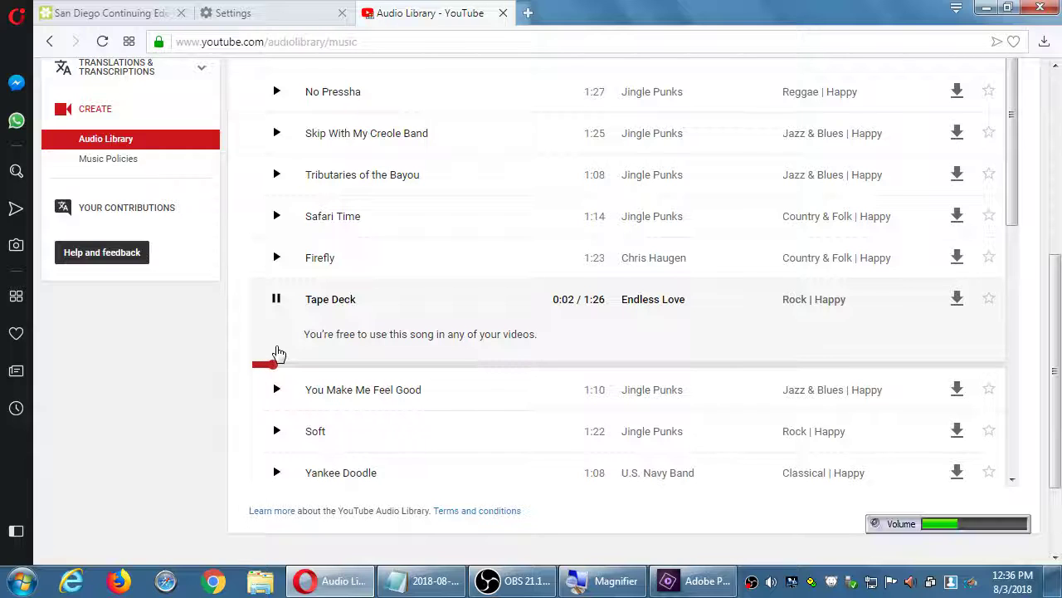
{"action": "left_click", "coordinate": [278, 301]}
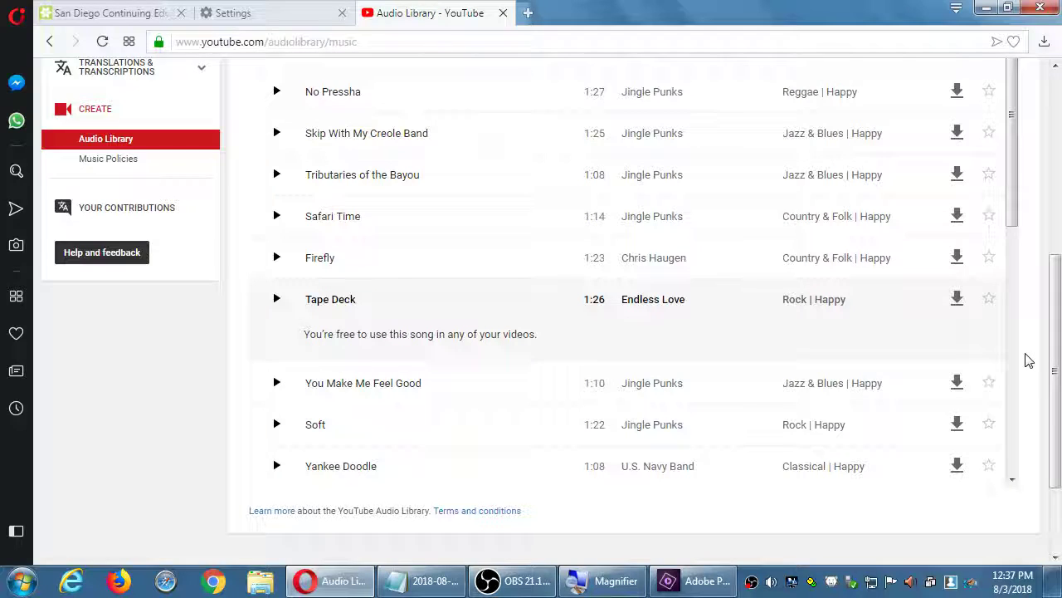
{"action": "scroll", "coordinate": [1027, 359], "scroll_direction": "up", "scroll_amount": 5}
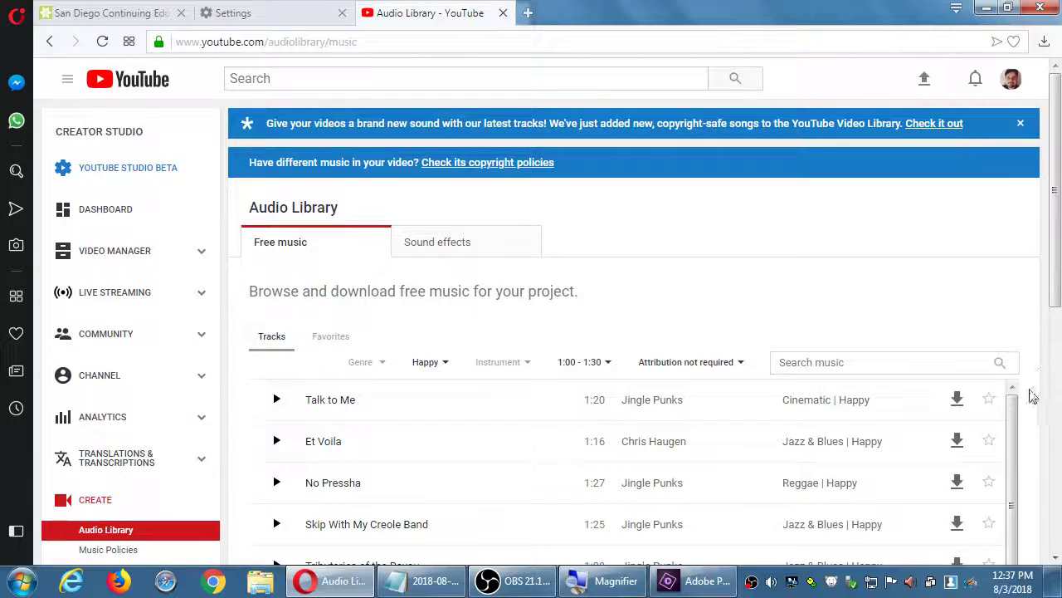
Download Talk to Me, then open Campos Social III on classroom data (Z:) and select Funhouse.mp3
{"action": "left_click", "coordinate": [959, 403]}
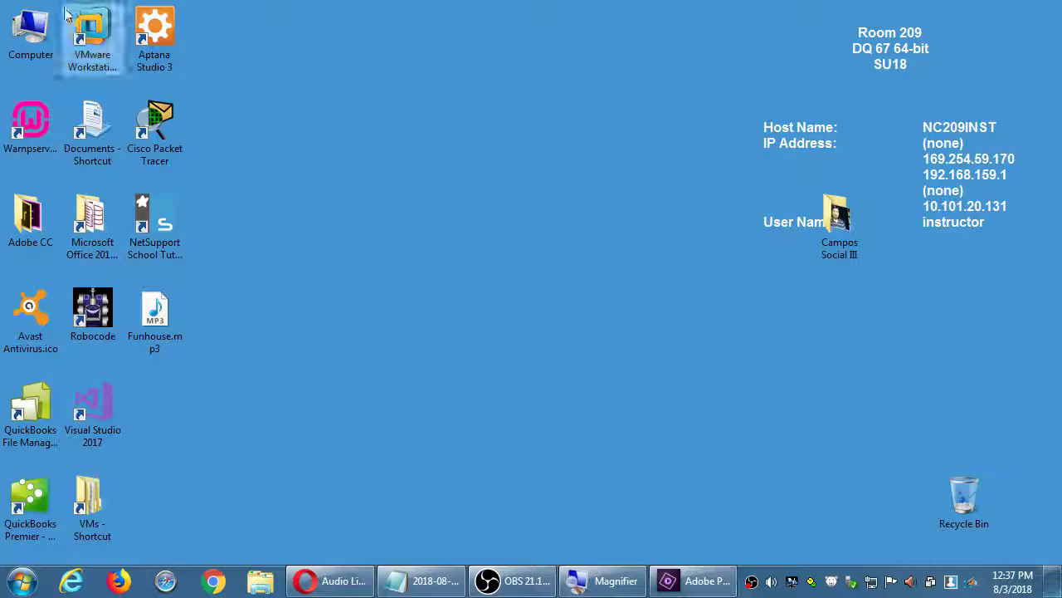
{"action": "double_click", "coordinate": [33, 28]}
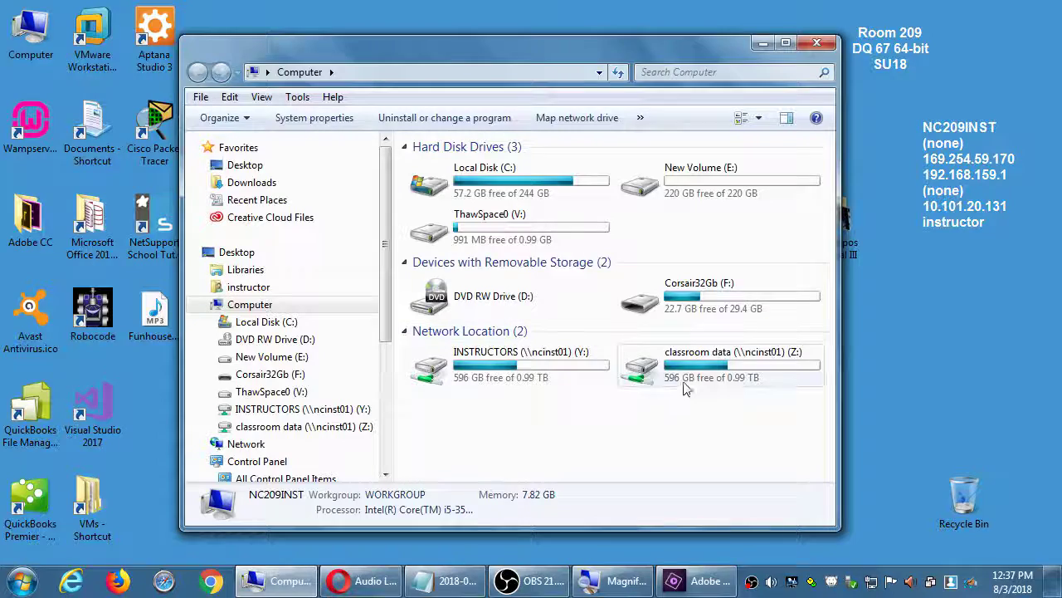
{"action": "double_click", "coordinate": [687, 381]}
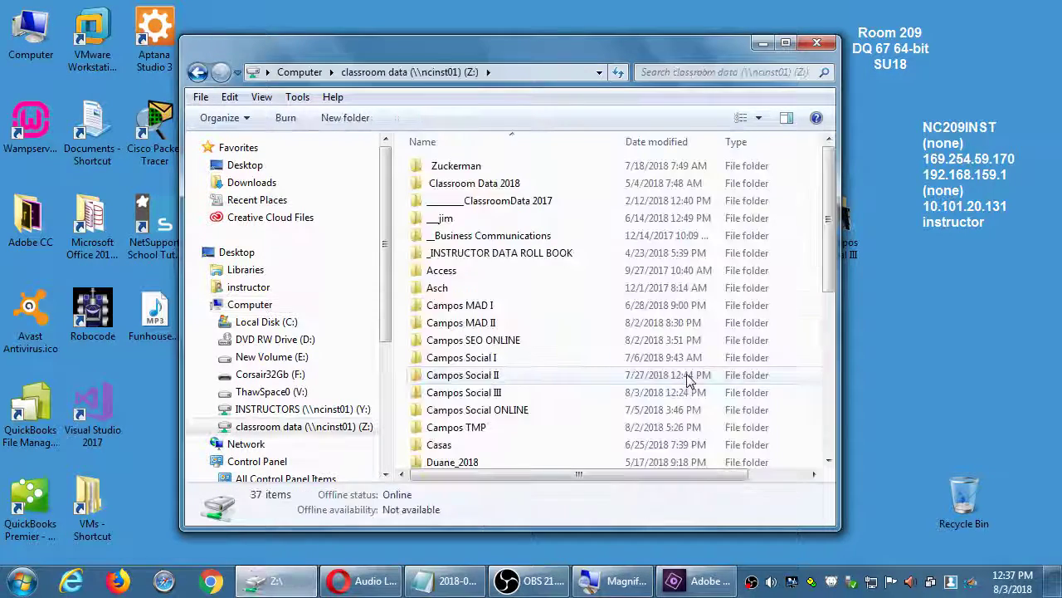
{"action": "double_click", "coordinate": [490, 392]}
{"action": "left_click", "coordinate": [436, 169]}
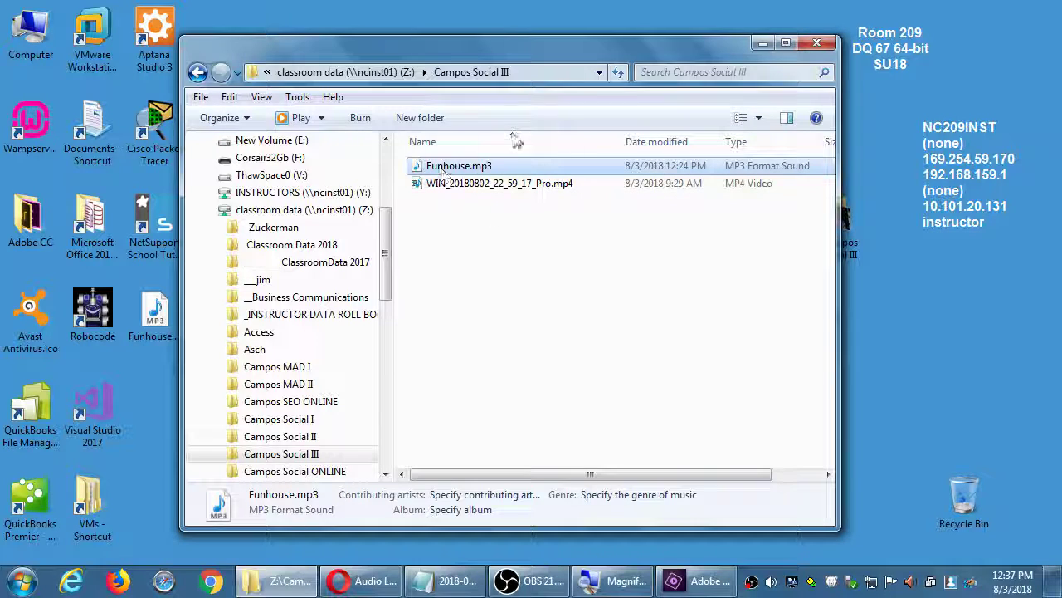
Move the Explorer window left and drag Funhouse.mp3 onto the desktop
{"action": "left_click_drag", "start_coordinate": [474, 54], "coordinate": [371, 54]}
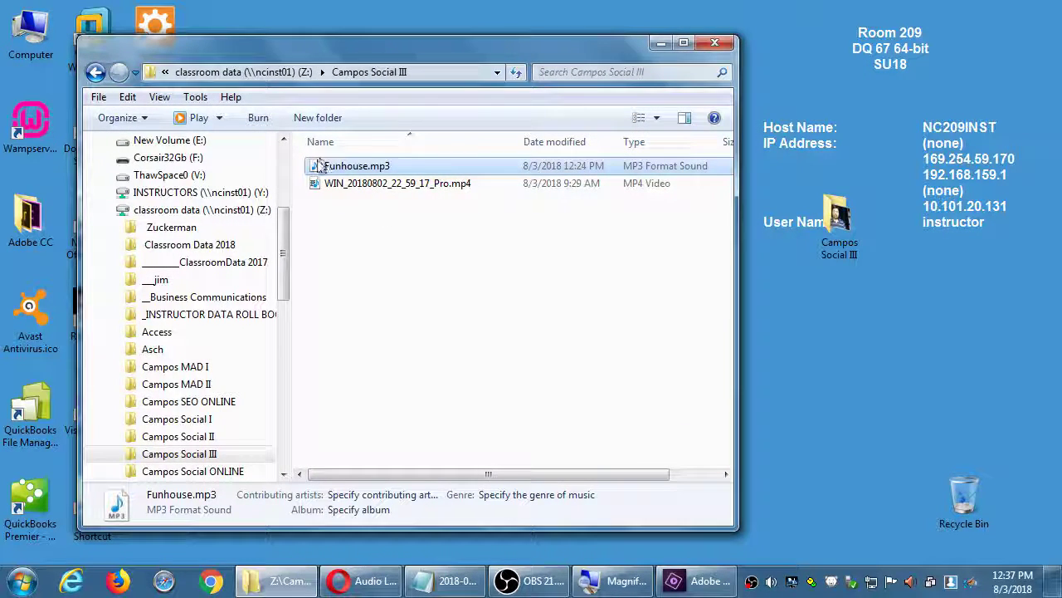
{"action": "left_click_drag", "start_coordinate": [316, 168], "coordinate": [833, 217]}
{"action": "scroll", "coordinate": [351, 453], "scroll_direction": "left", "scroll_amount": 3}
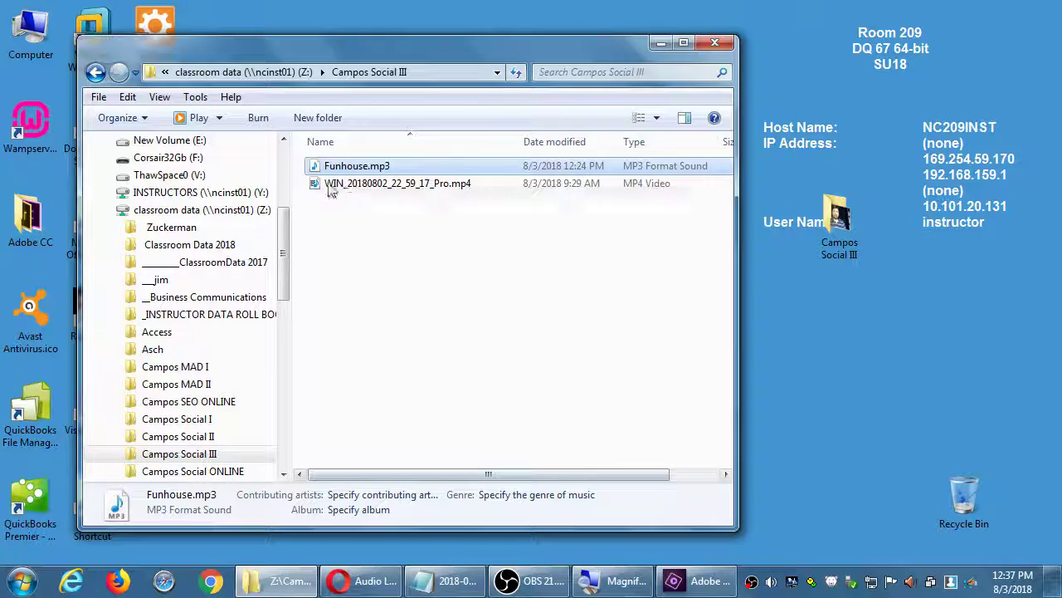
{"action": "left_click_drag", "start_coordinate": [318, 166], "coordinate": [565, 342]}
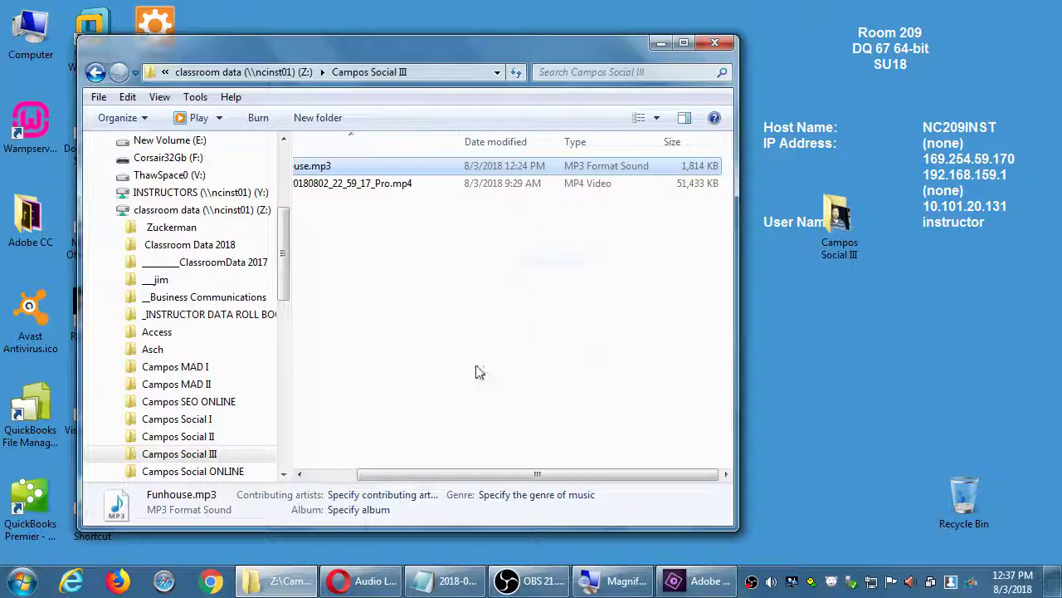
{"action": "left_click", "coordinate": [342, 476]}
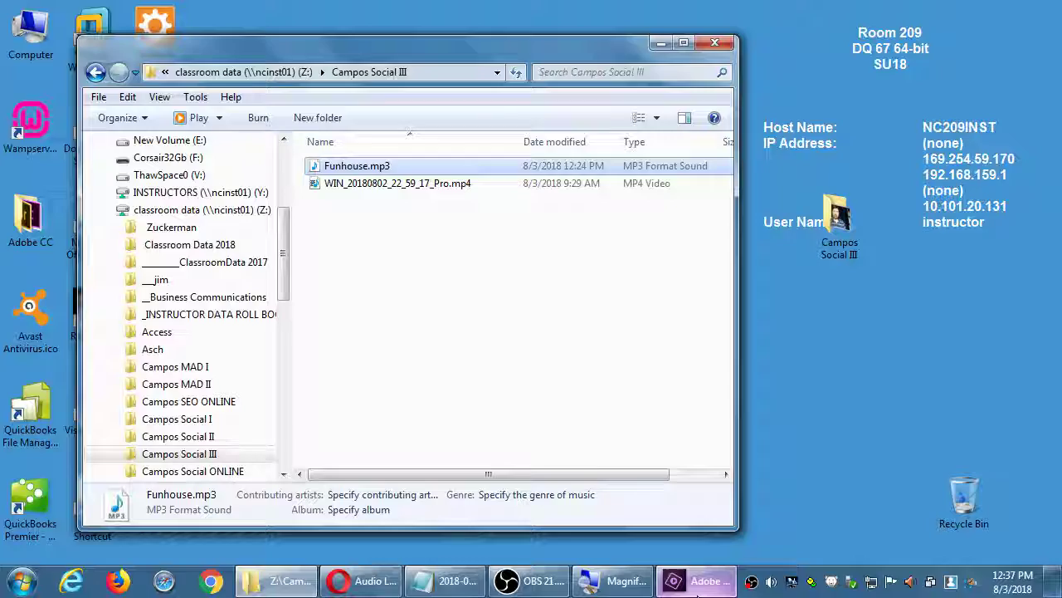
Start importing from Files and Folders and drag Funhouse.mp3 into the import dialog
{"action": "left_click", "coordinate": [697, 590]}
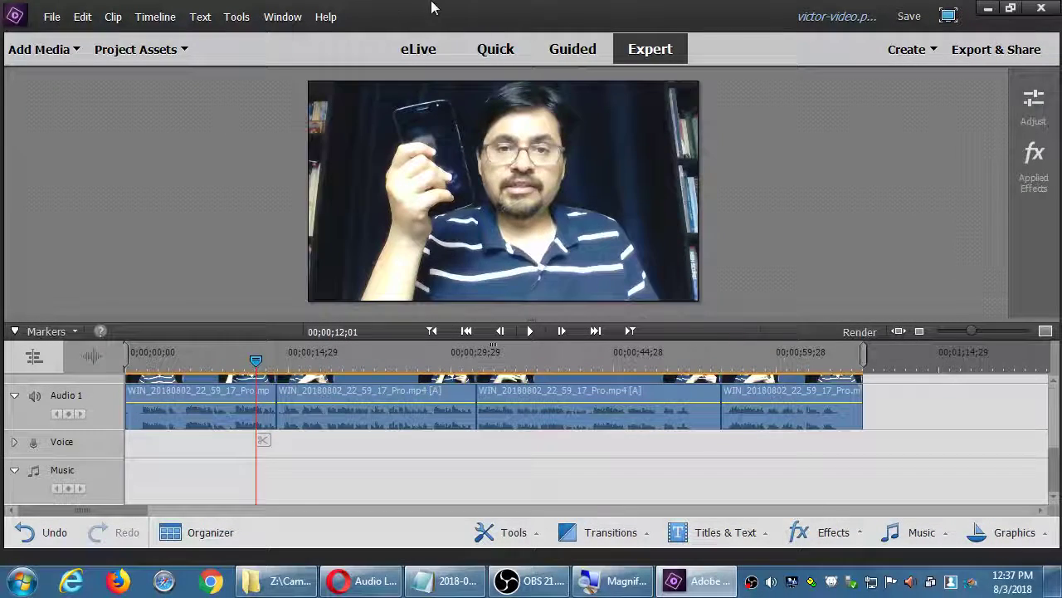
{"action": "left_click", "coordinate": [37, 49]}
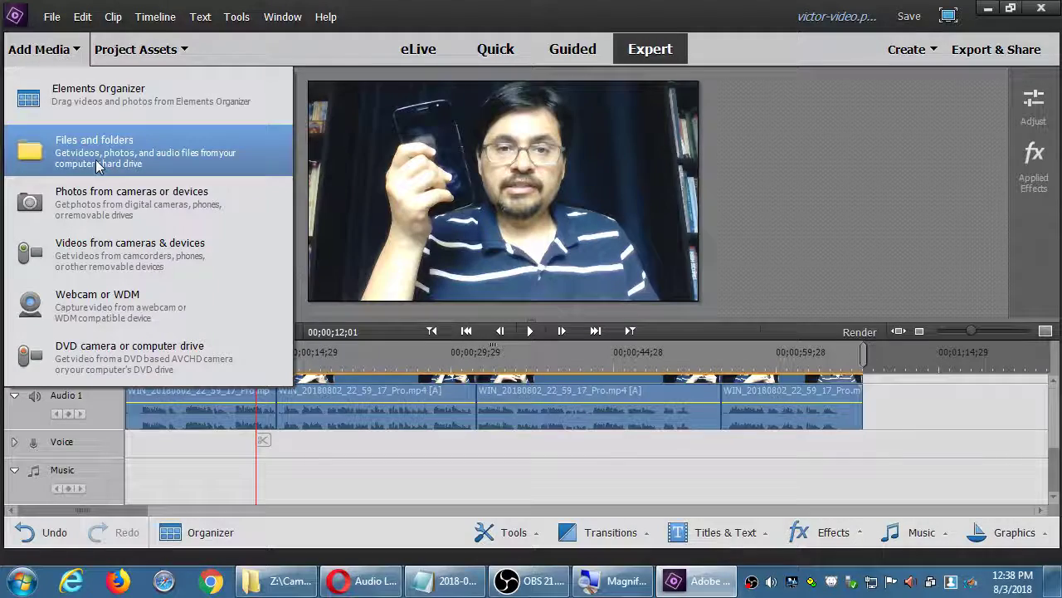
{"action": "left_click", "coordinate": [97, 163]}
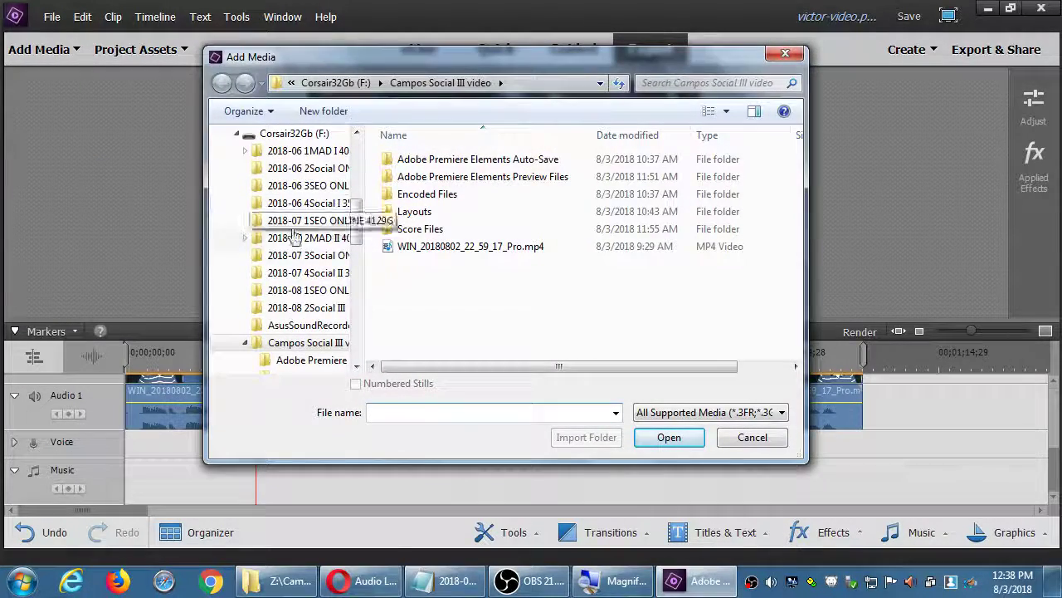
{"action": "left_click", "coordinate": [296, 584]}
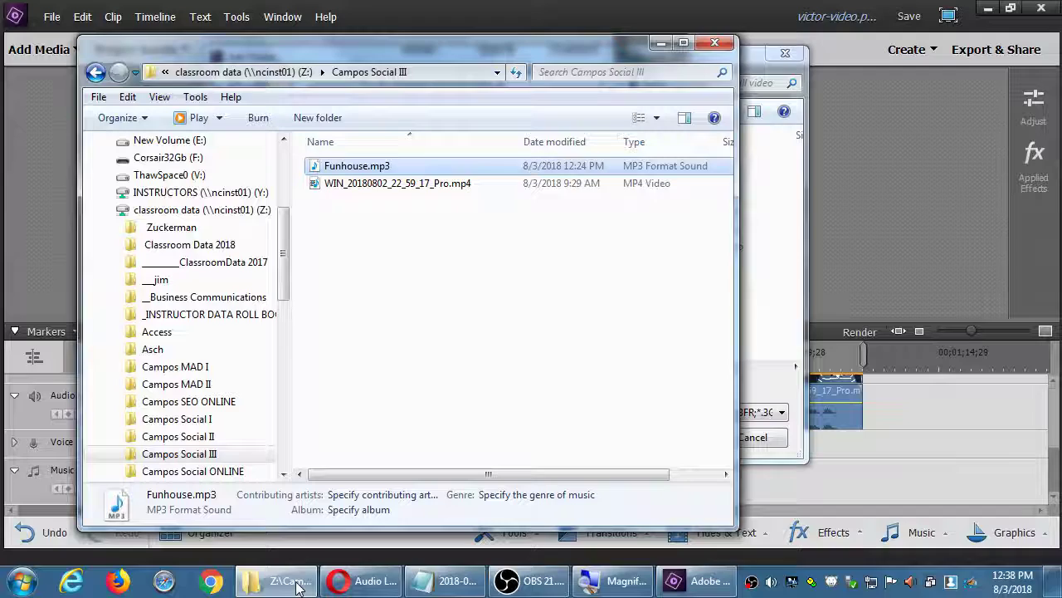
{"action": "left_click_drag", "start_coordinate": [378, 170], "coordinate": [772, 339]}
{"action": "left_click", "coordinate": [423, 366]}
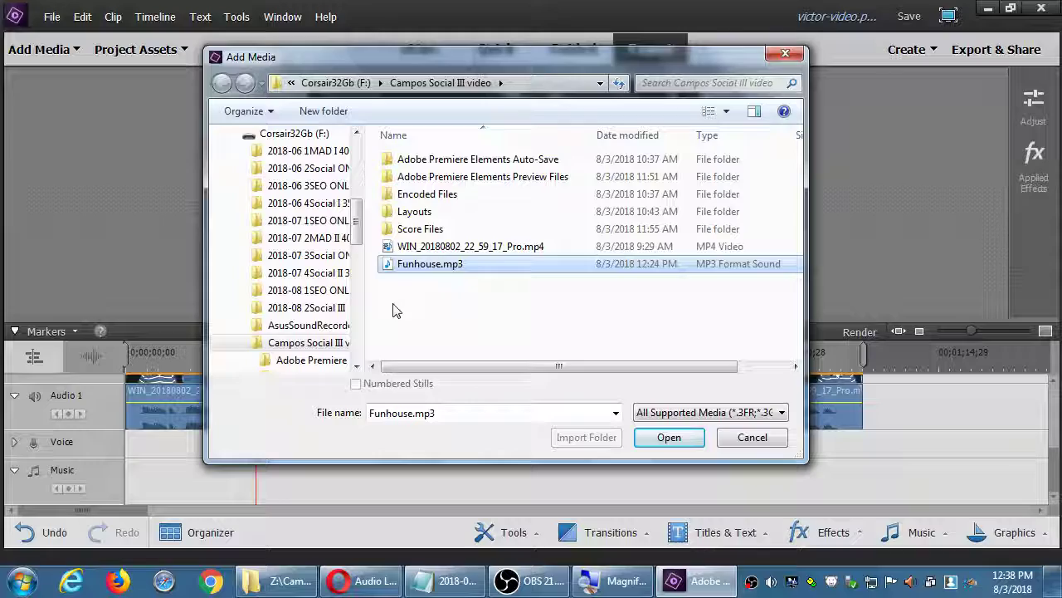
Choose Funhouse.mp3 to import, then cancel the removable-media warning
{"action": "left_click", "coordinate": [732, 412]}
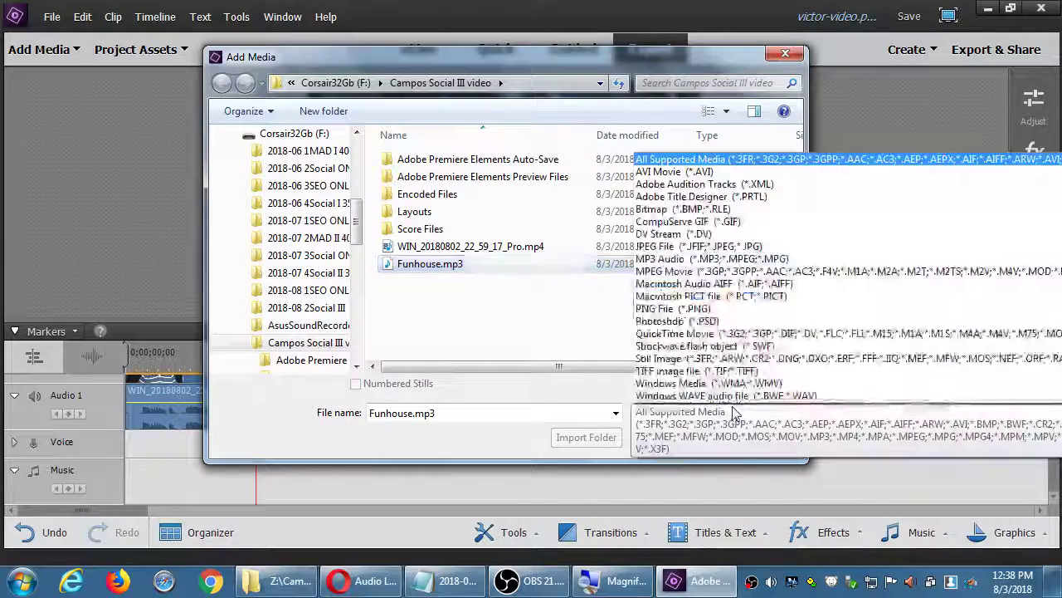
{"action": "left_click", "coordinate": [415, 298]}
{"action": "left_click", "coordinate": [389, 264]}
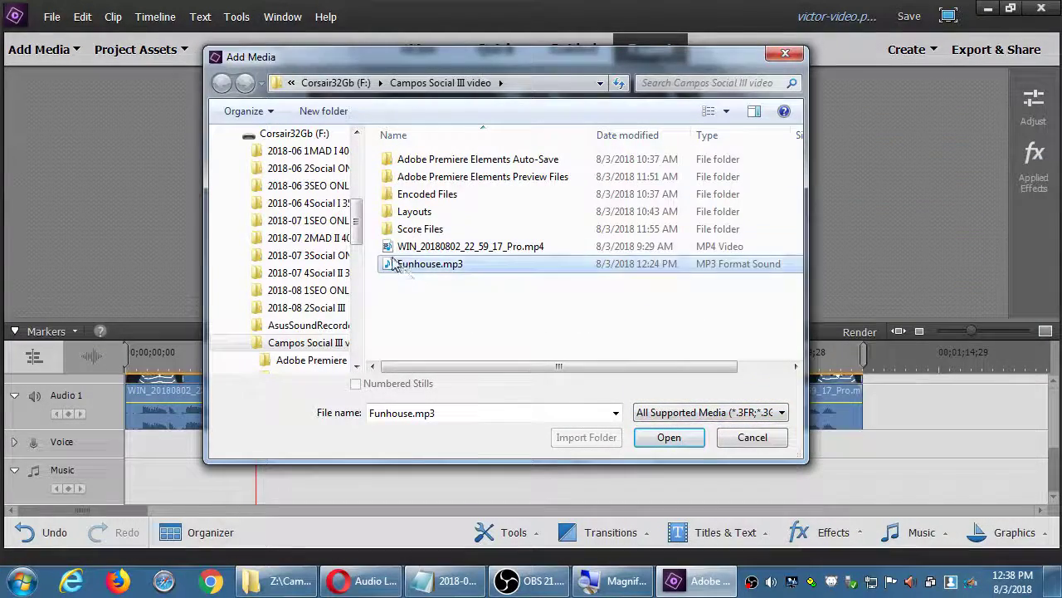
{"action": "left_click", "coordinate": [388, 247]}
{"action": "left_click", "coordinate": [388, 264]}
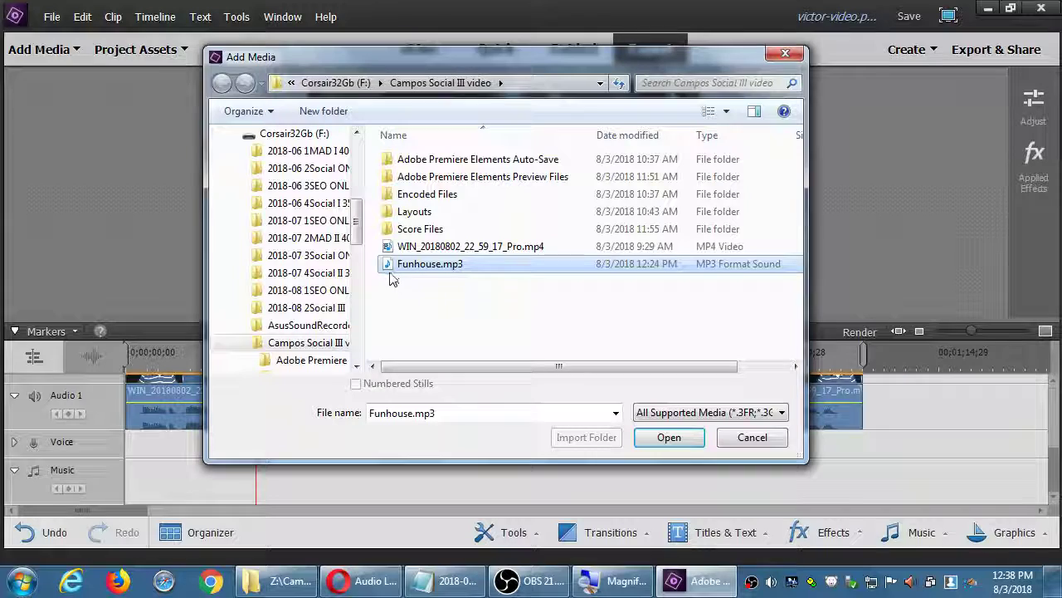
{"action": "left_click", "coordinate": [670, 440]}
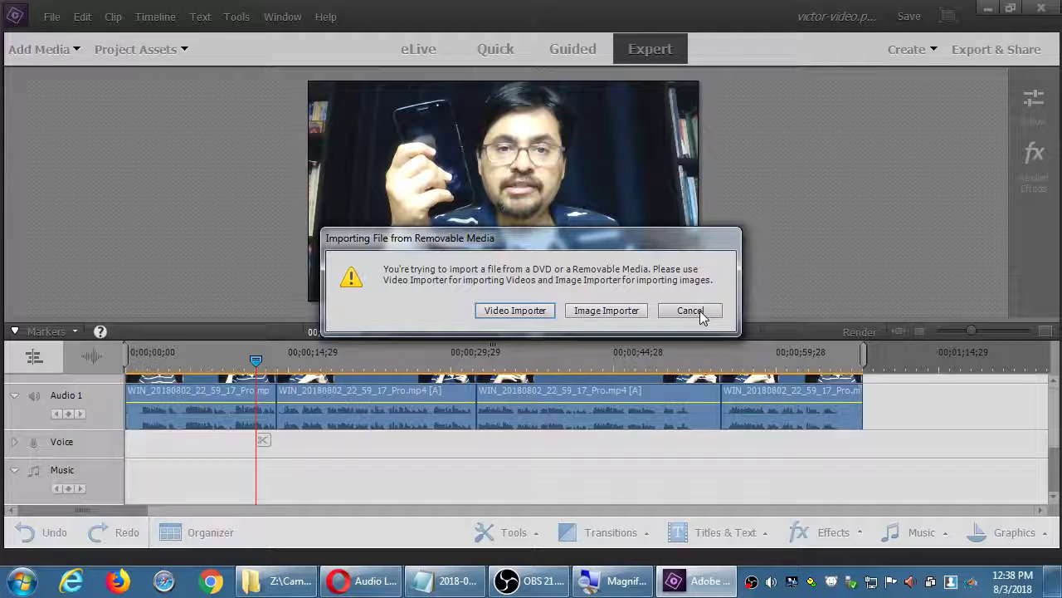
{"action": "left_click", "coordinate": [708, 242]}
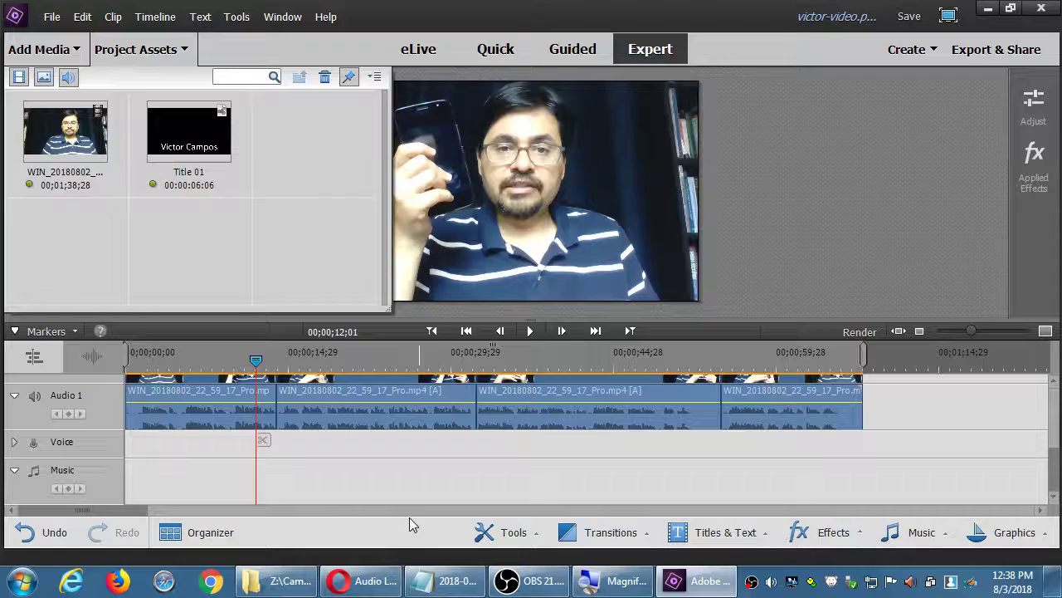
Browse Explorer to F:\Campos Social III video and drag Funhouse.mp3 onto Project Assets
{"action": "left_click", "coordinate": [282, 581]}
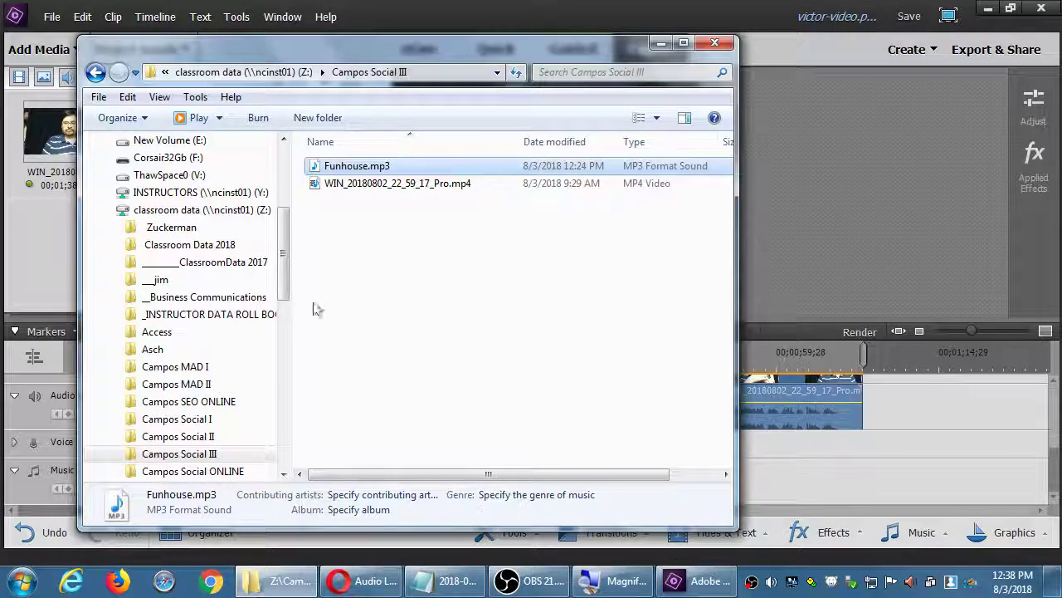
{"action": "left_click_drag", "start_coordinate": [309, 43], "coordinate": [616, 68]}
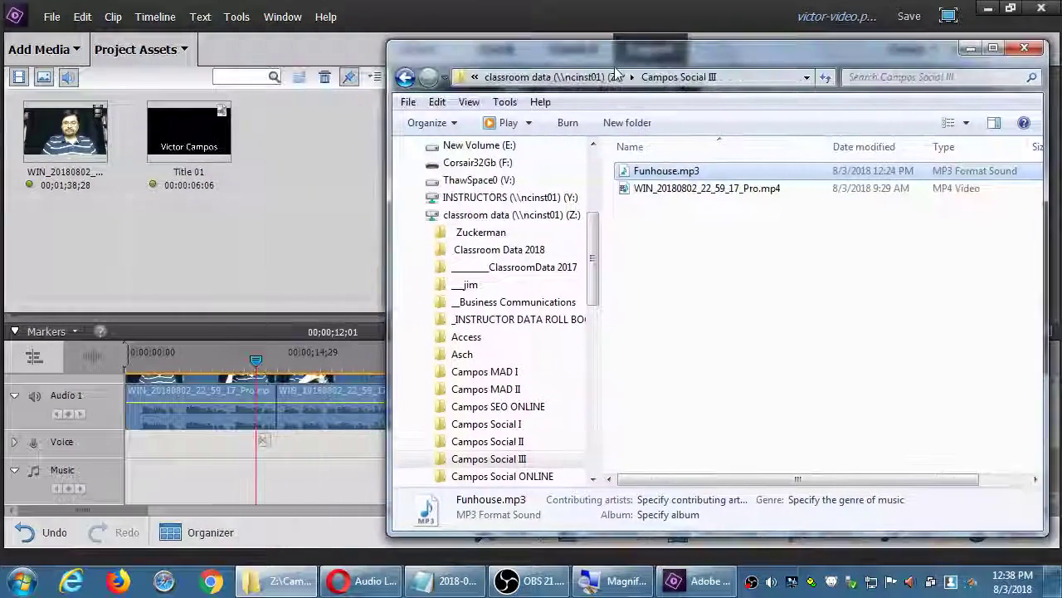
{"action": "left_click", "coordinate": [420, 215]}
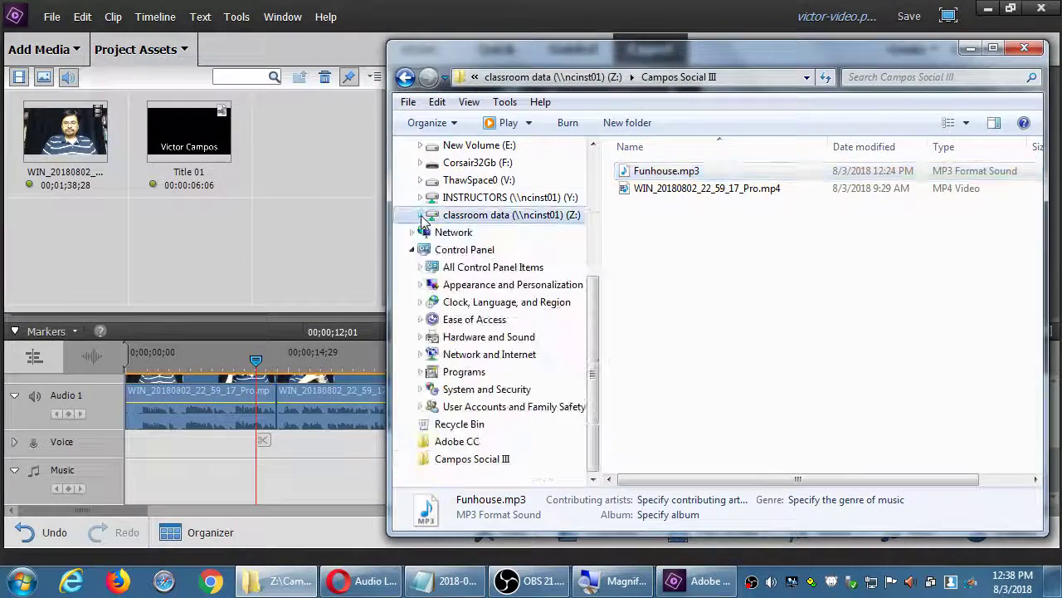
{"action": "left_click", "coordinate": [477, 163]}
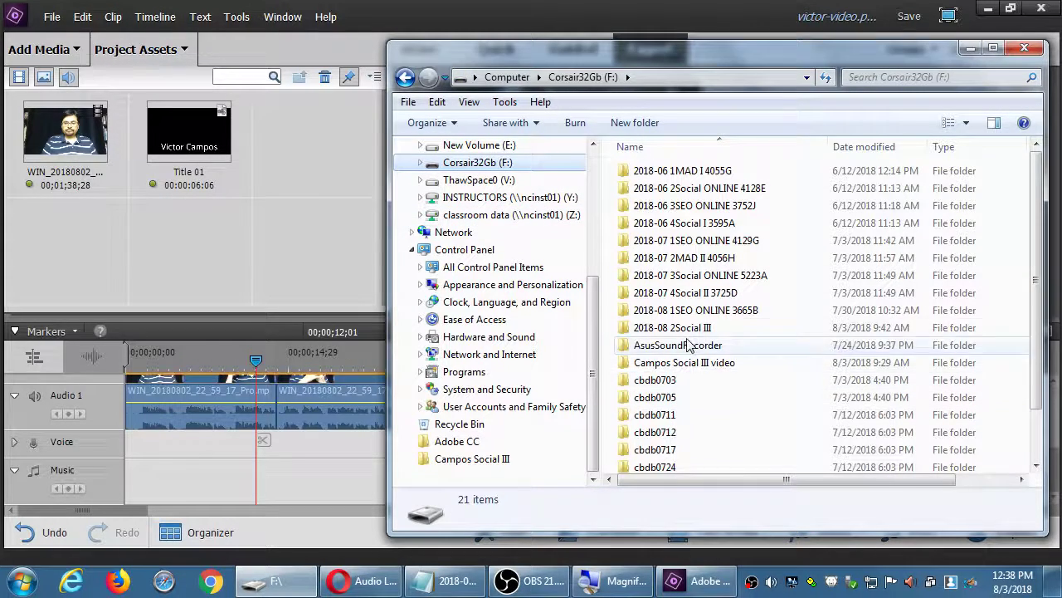
{"action": "double_click", "coordinate": [684, 327]}
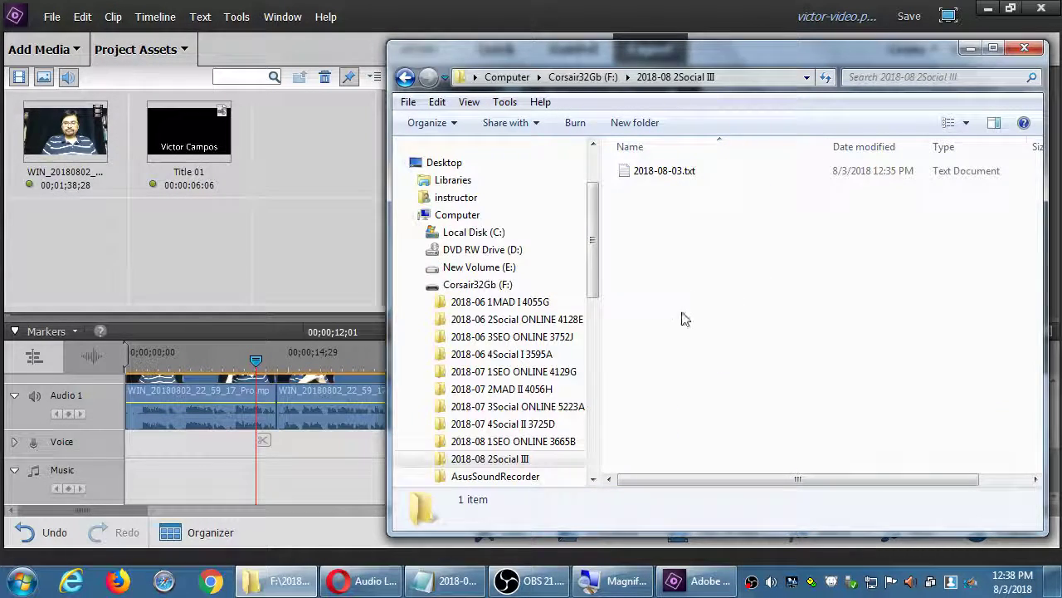
{"action": "key", "text": "BackSpace"}
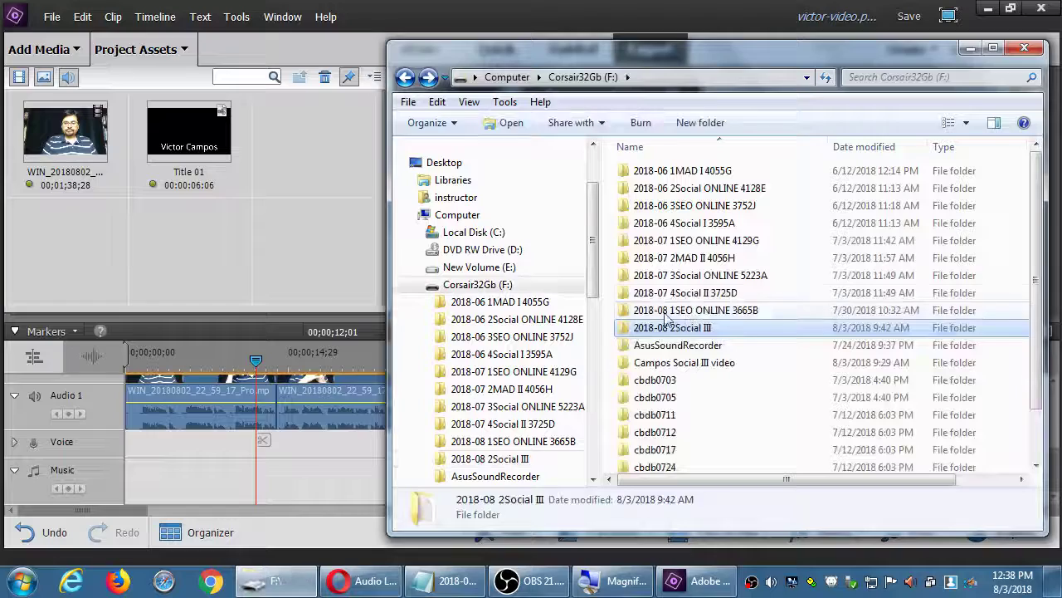
{"action": "double_click", "coordinate": [715, 364]}
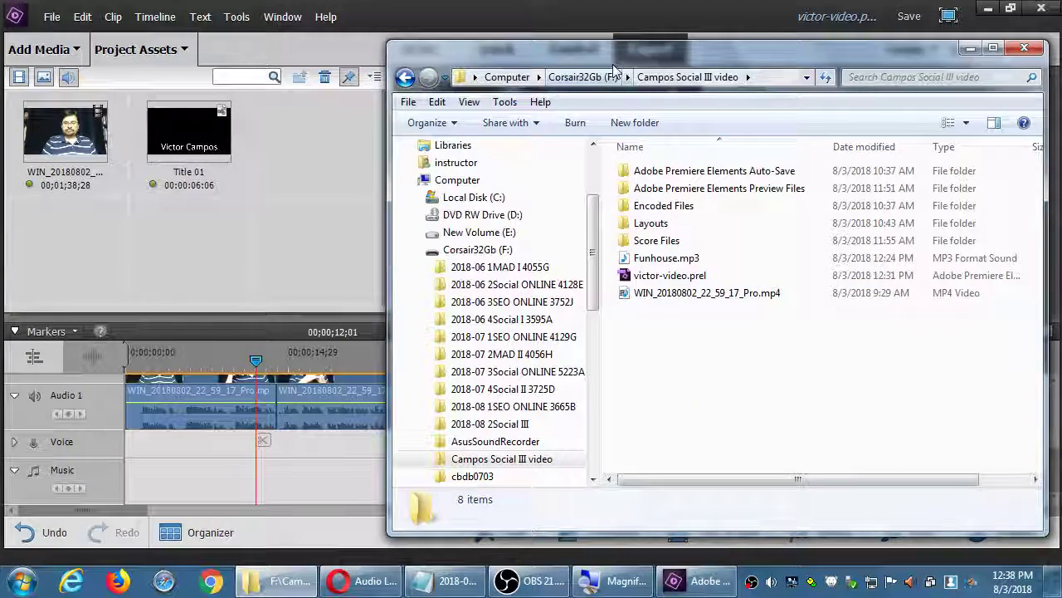
{"action": "left_click_drag", "start_coordinate": [631, 49], "coordinate": [637, 69]}
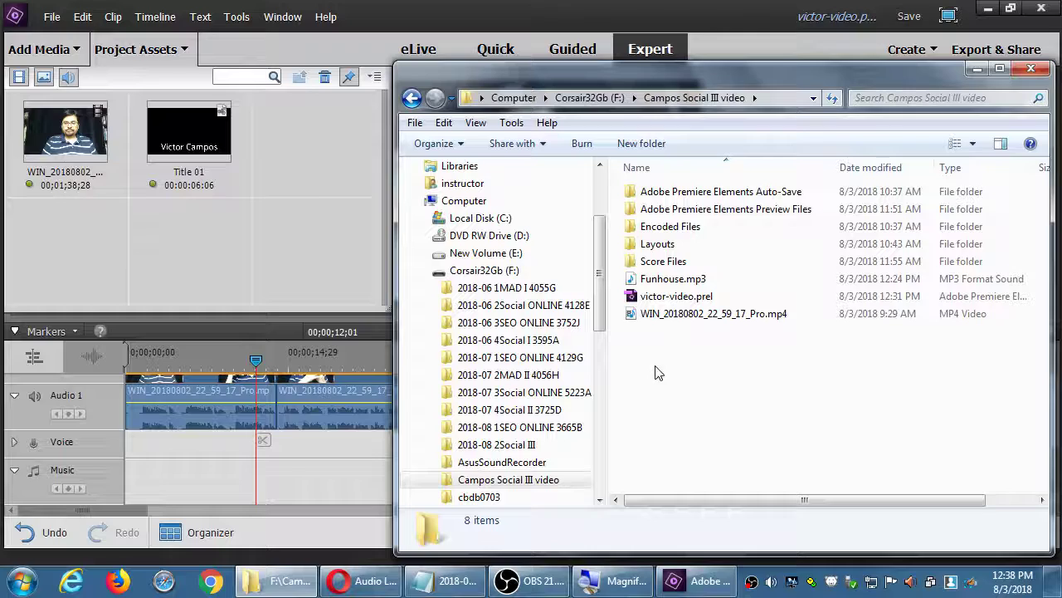
{"action": "left_click_drag", "start_coordinate": [682, 285], "coordinate": [197, 250]}
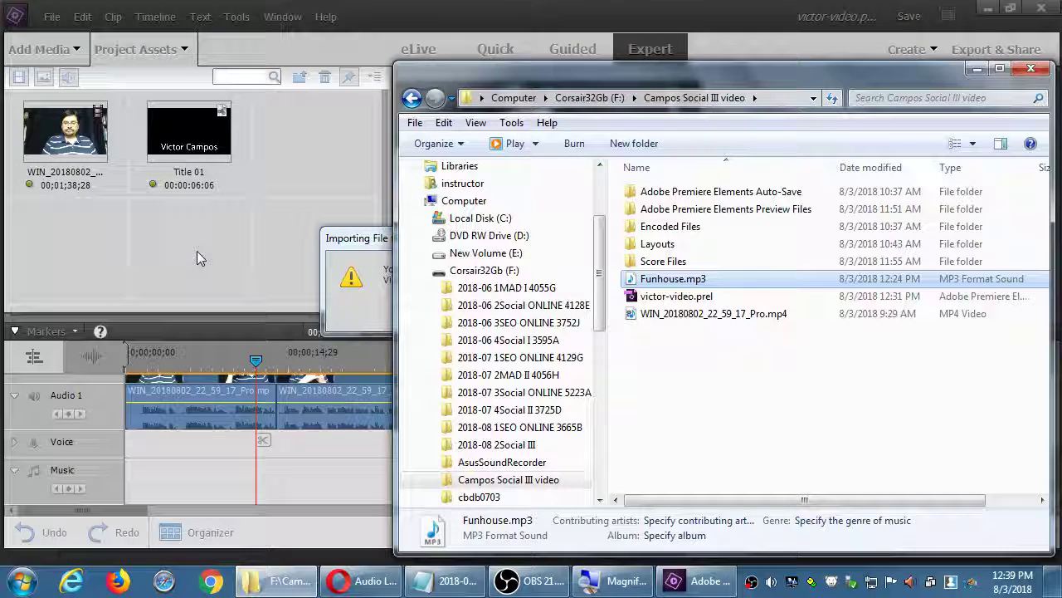
Move the removable-media warning aside and choose Video Importer for the flash drive
{"action": "left_click", "coordinate": [382, 242]}
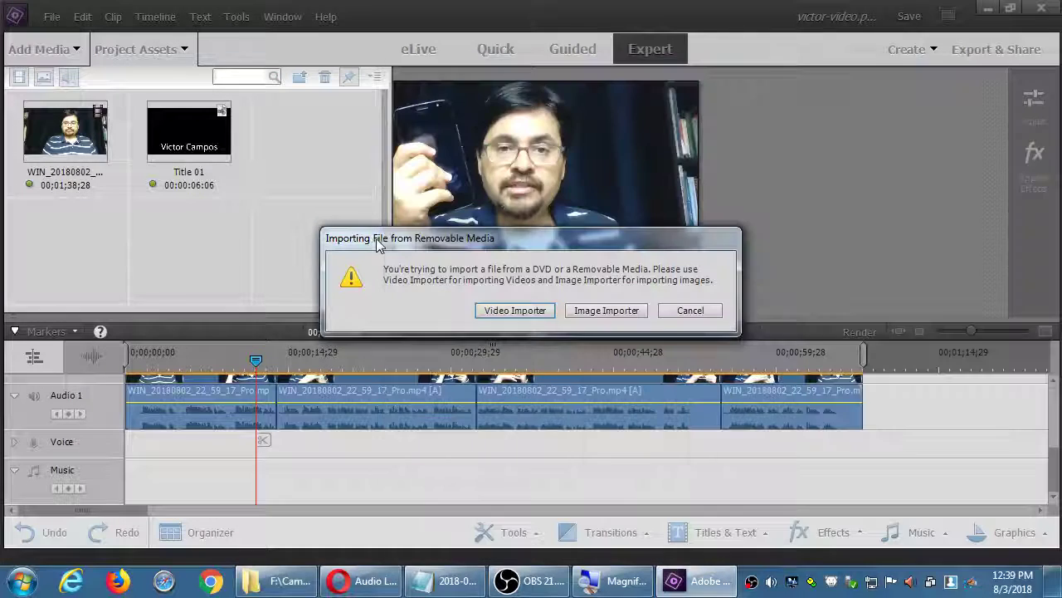
{"action": "left_click_drag", "start_coordinate": [407, 240], "coordinate": [378, 168]}
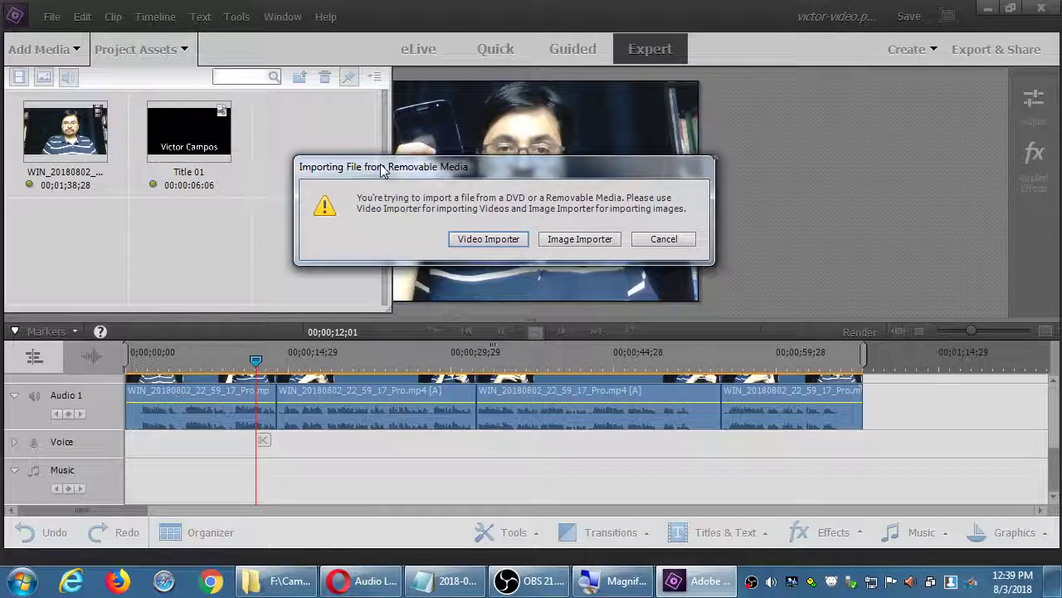
{"action": "left_click", "coordinate": [501, 241]}
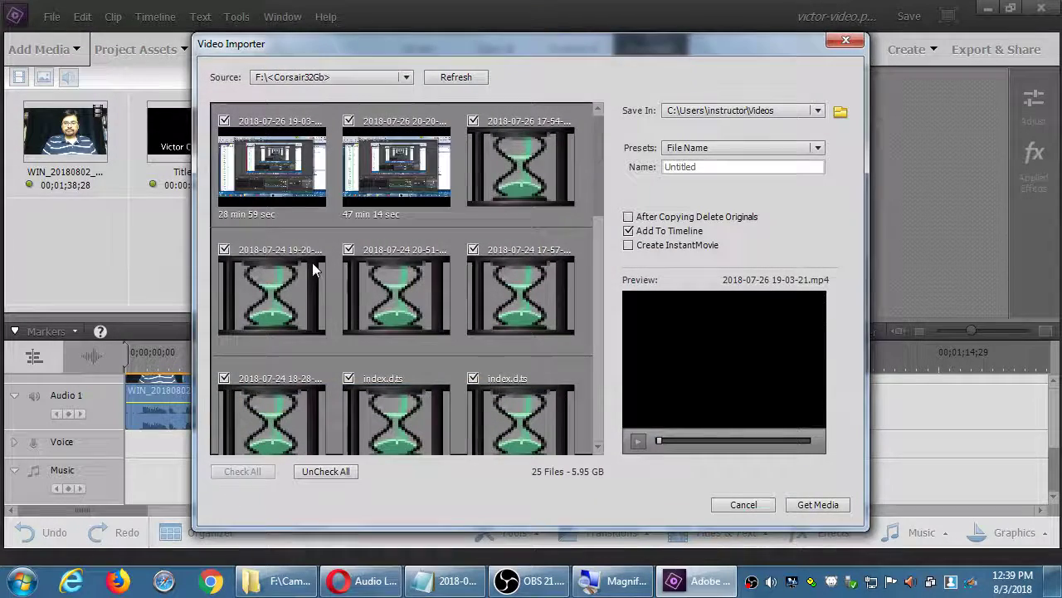
Uncheck all flash-drive files, tick only Funhouse.mp3, and get the media
{"action": "left_click", "coordinate": [322, 472]}
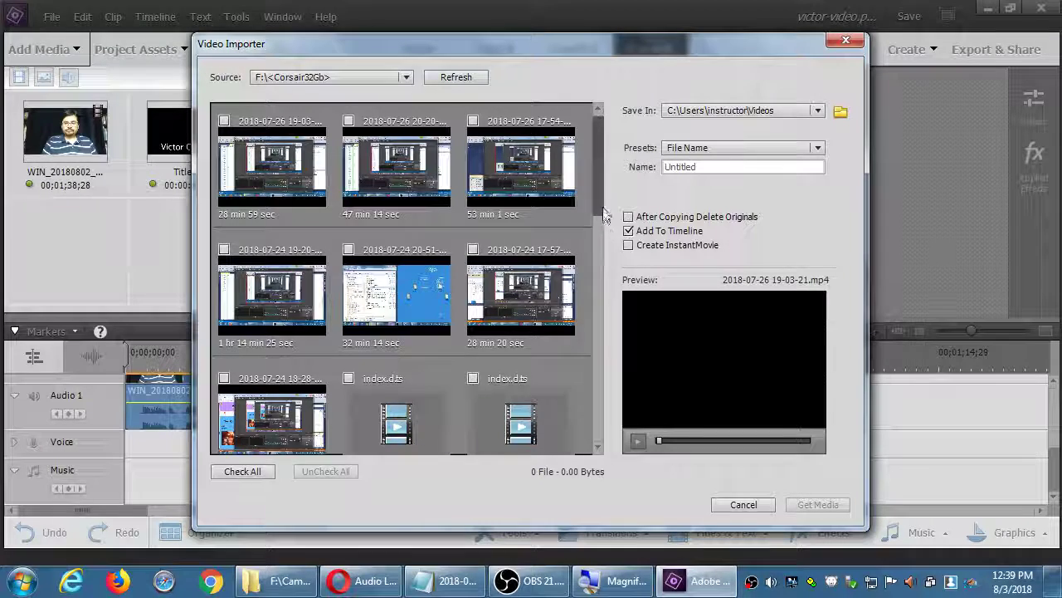
{"action": "scroll", "coordinate": [596, 253], "scroll_direction": "down", "scroll_amount": 3}
{"action": "left_click_drag", "start_coordinate": [595, 257], "coordinate": [574, 450]}
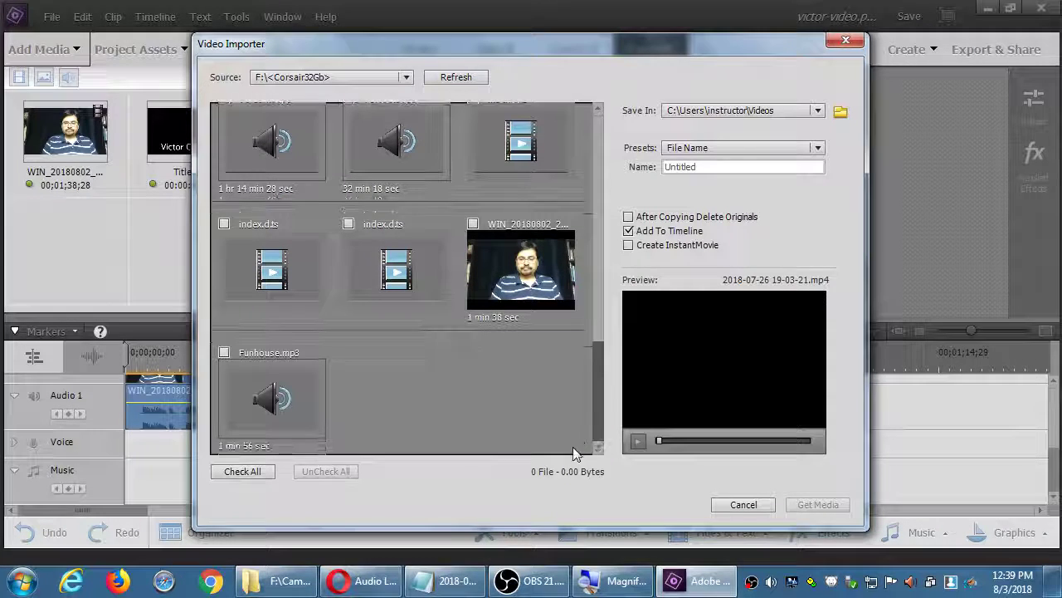
{"action": "left_click", "coordinate": [240, 410]}
{"action": "left_click", "coordinate": [225, 353]}
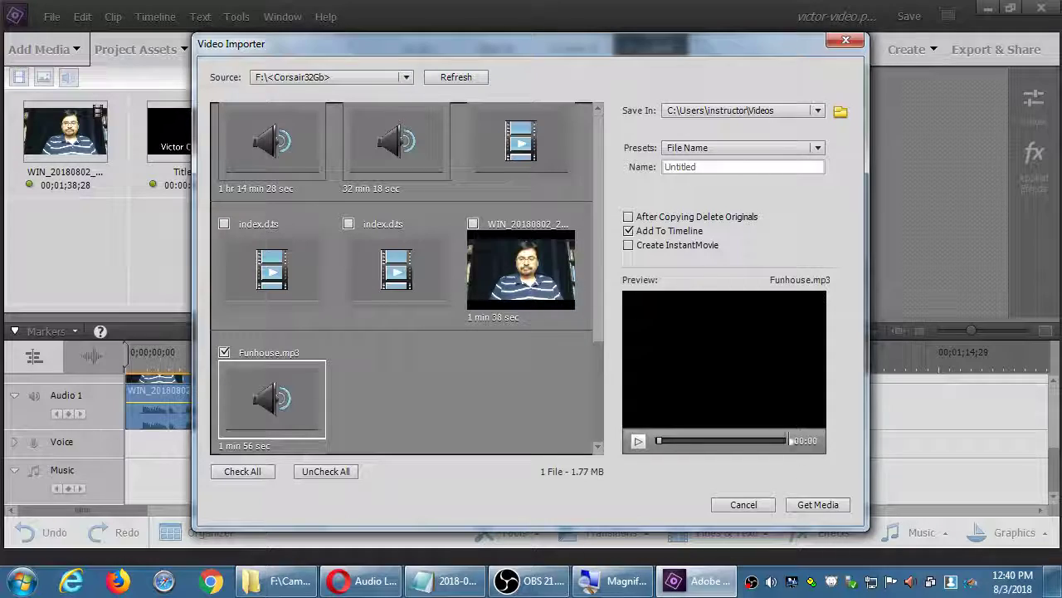
{"action": "left_click", "coordinate": [813, 508]}
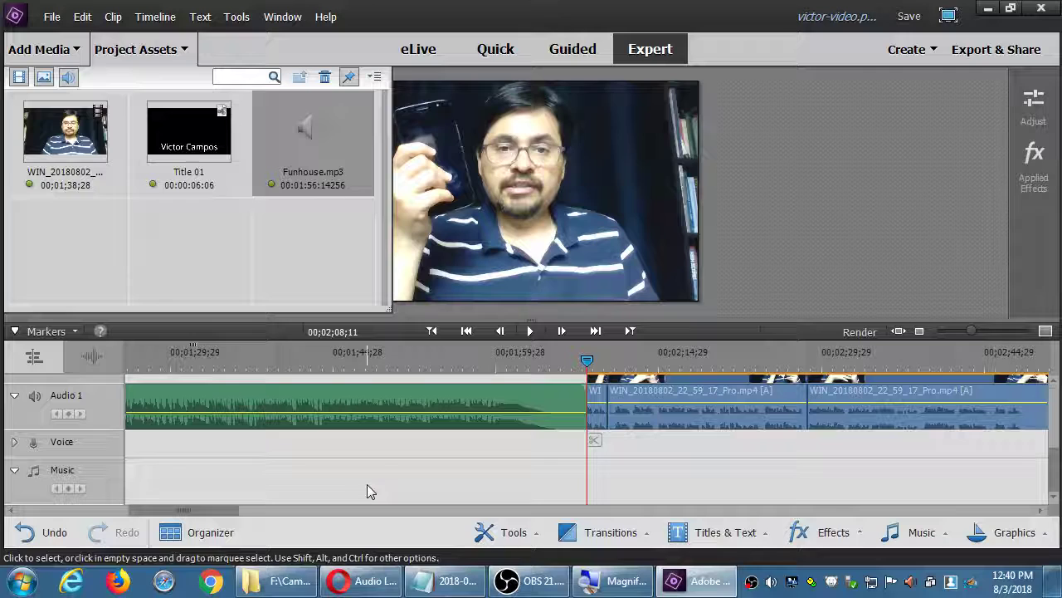
Delete Funhouse from Audio 1 closing the gap, then place it at the Music track's start
{"action": "right_click", "coordinate": [278, 404]}
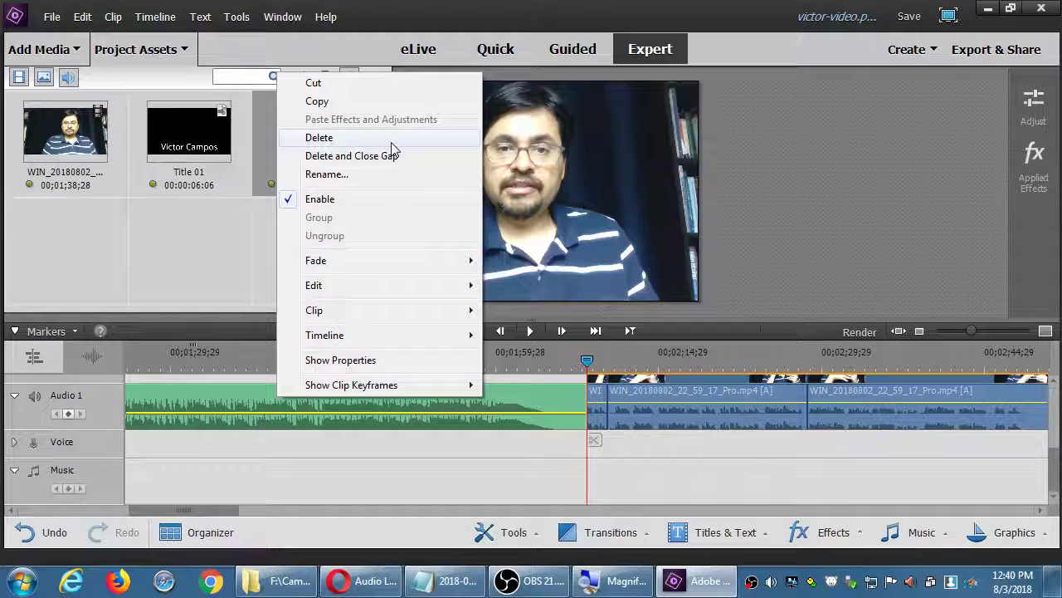
{"action": "left_click", "coordinate": [390, 156]}
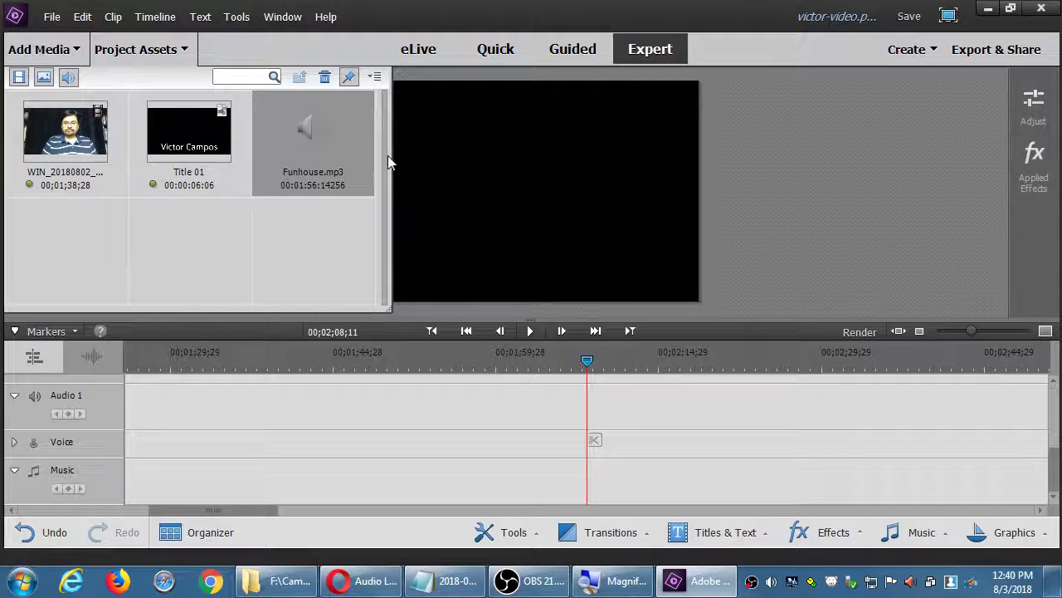
{"action": "left_click_drag", "start_coordinate": [256, 510], "coordinate": [78, 509]}
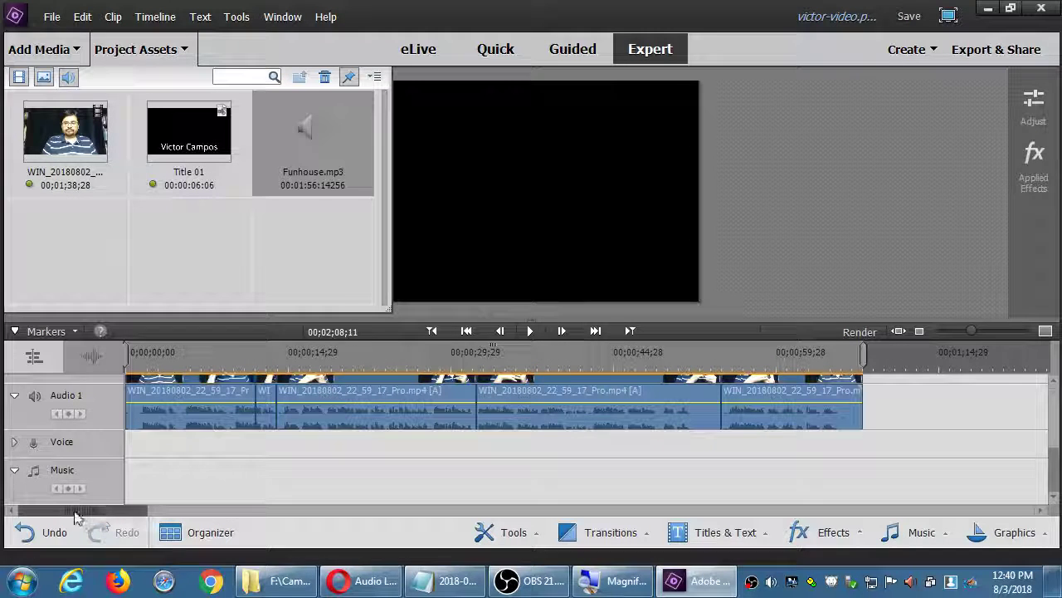
{"action": "left_click_drag", "start_coordinate": [311, 158], "coordinate": [145, 496]}
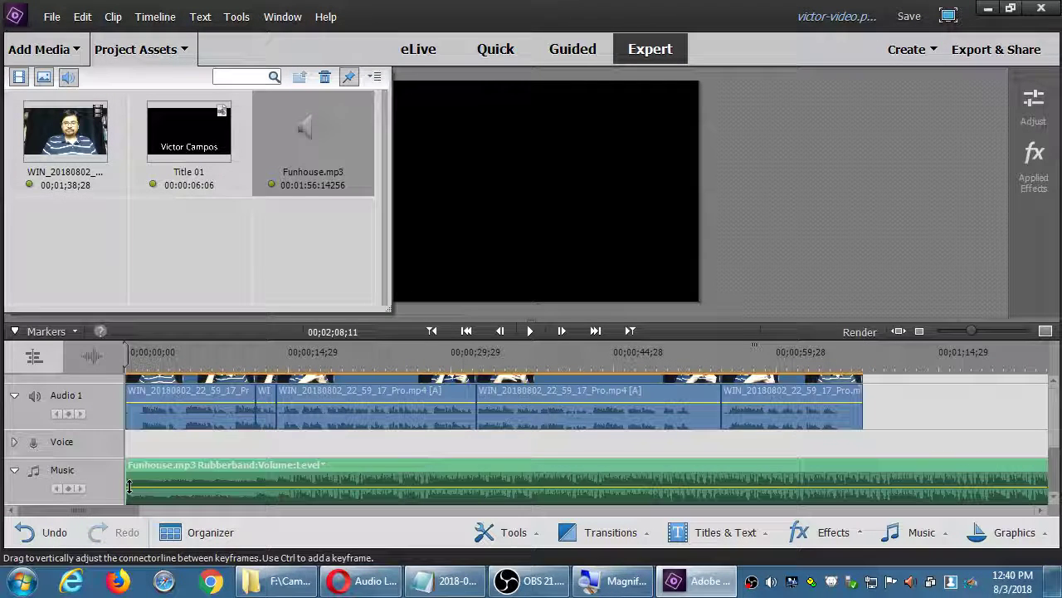
Lower the Funhouse.mp3 music to about -2.49 dB, preview it, and save the project
{"action": "key", "text": "space"}
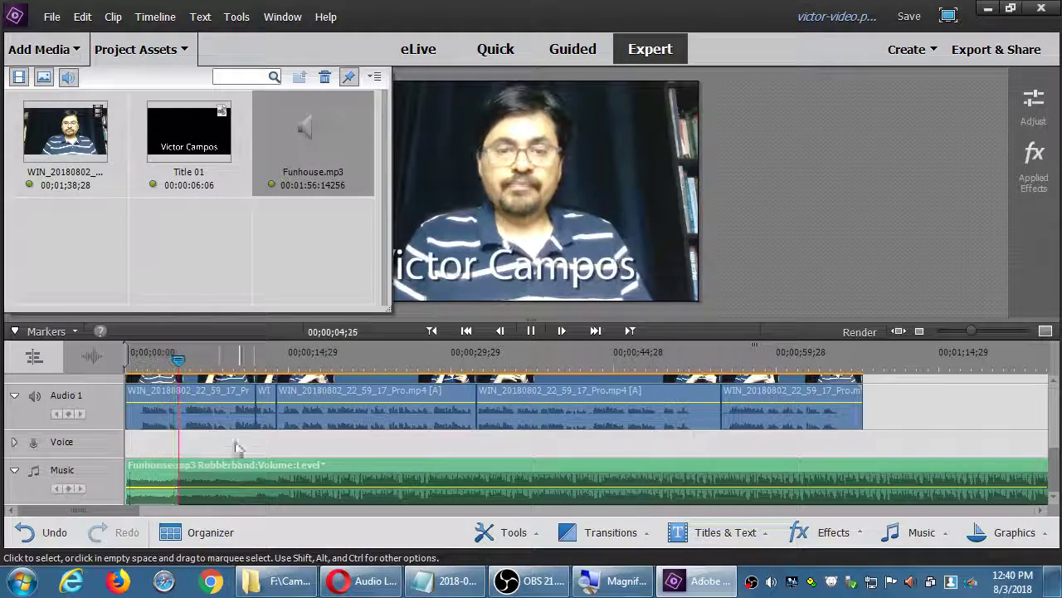
{"action": "left_click", "coordinate": [150, 52]}
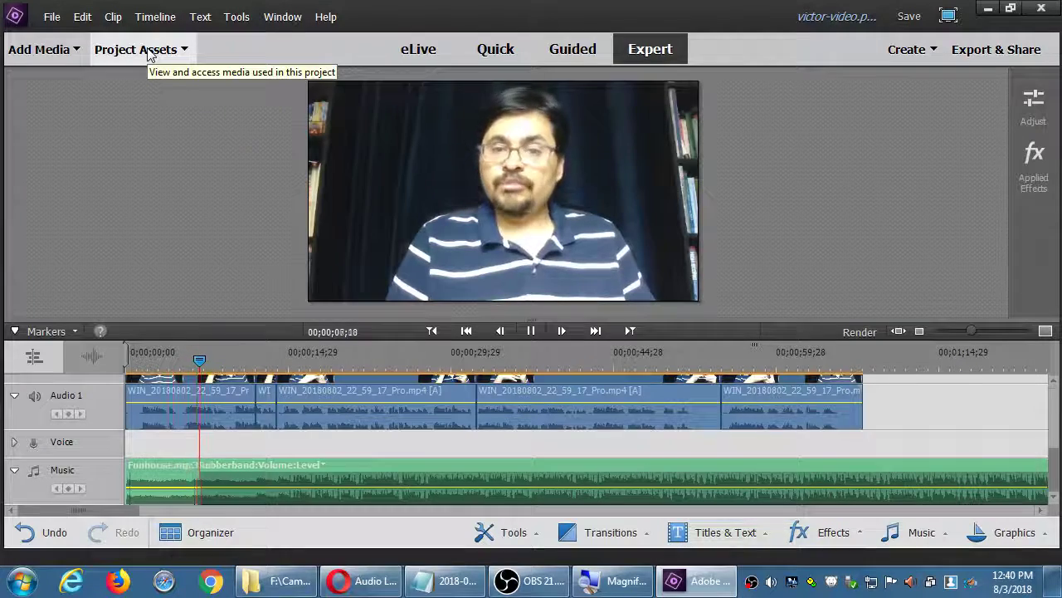
{"action": "key", "text": "space"}
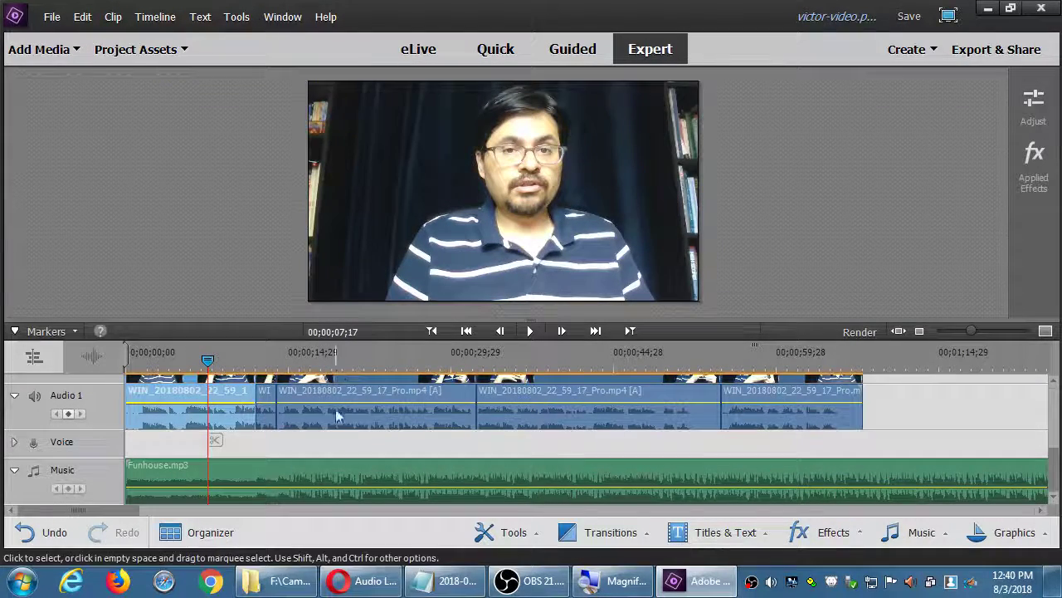
{"action": "left_click", "coordinate": [243, 486]}
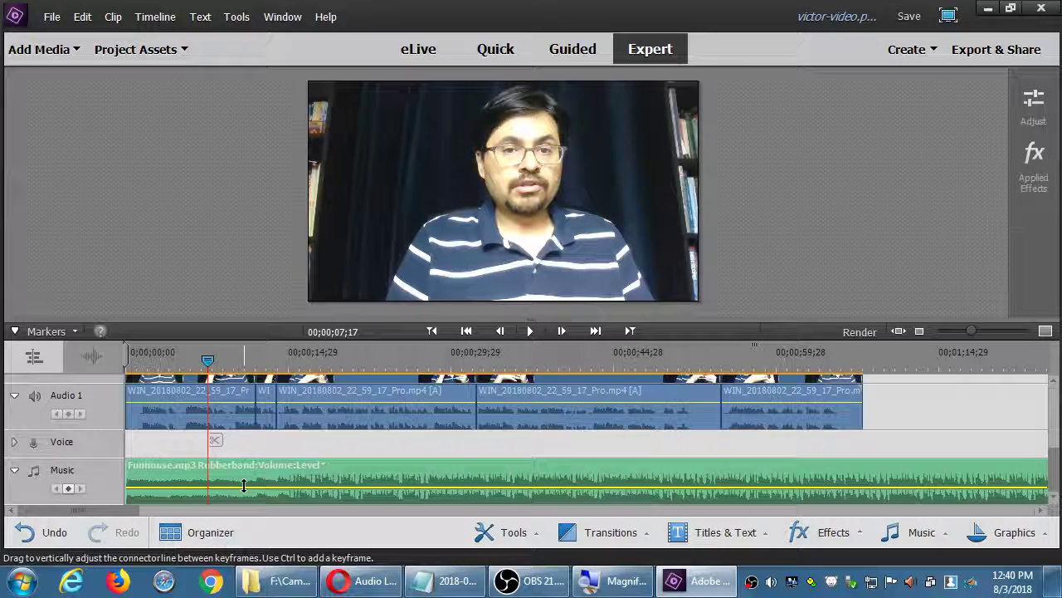
{"action": "left_click_drag", "start_coordinate": [243, 486], "coordinate": [236, 487]}
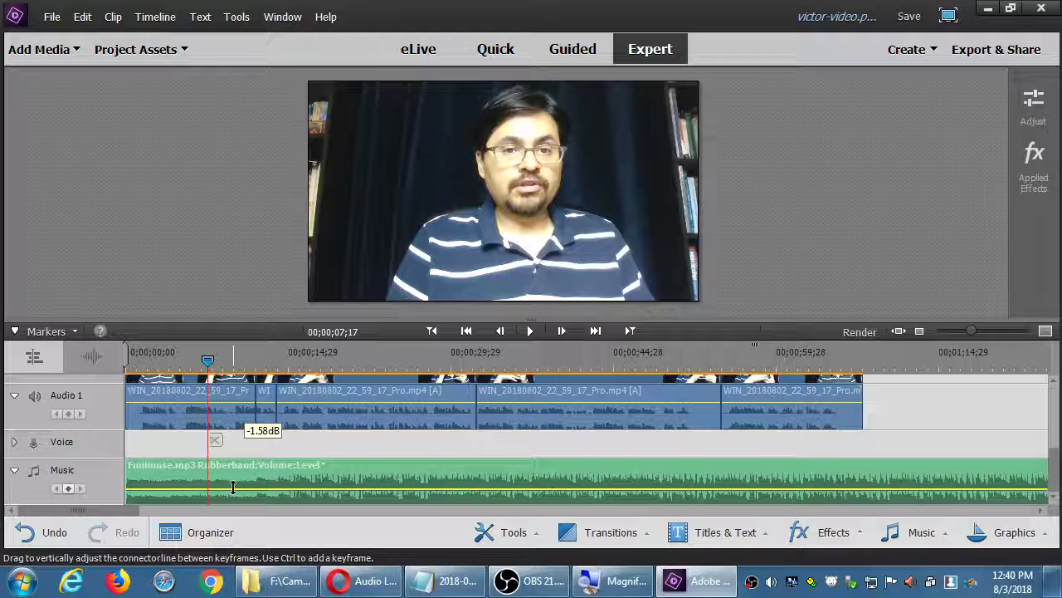
{"action": "left_click_drag", "start_coordinate": [233, 487], "coordinate": [228, 494]}
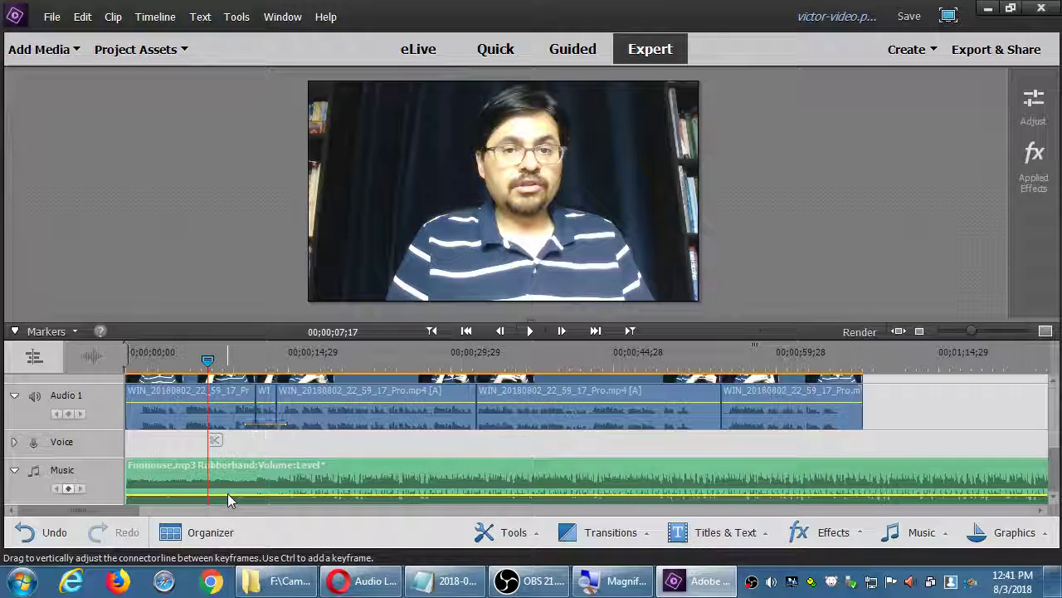
{"action": "key", "text": "space"}
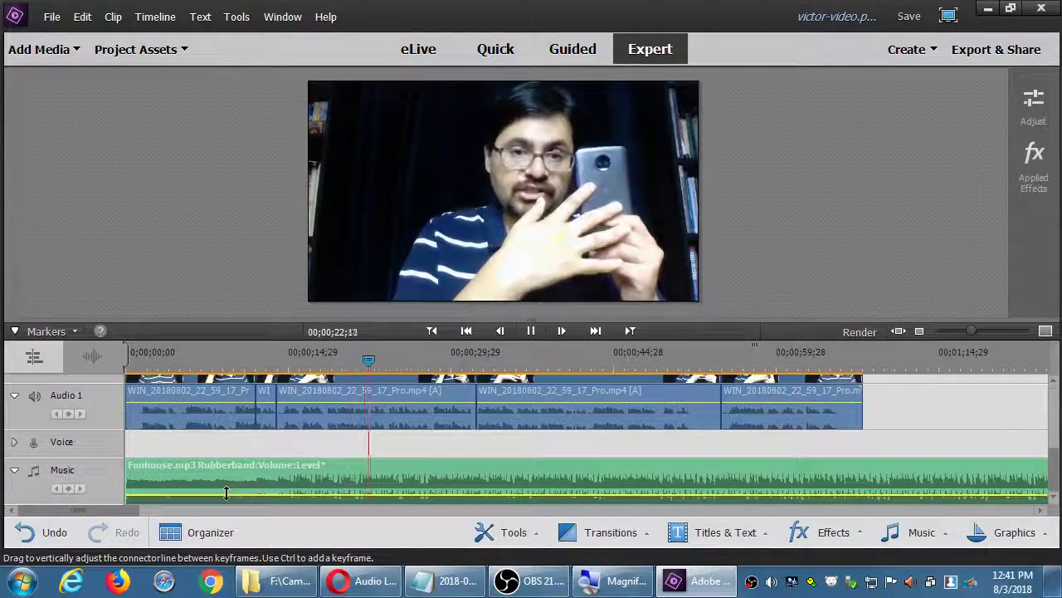
{"action": "key", "text": "space"}
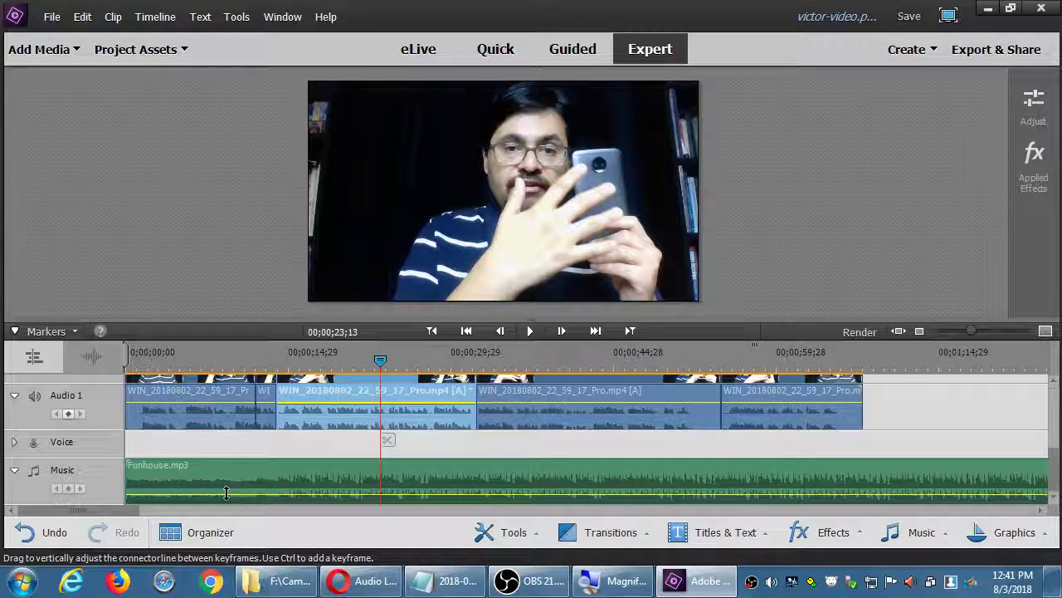
{"action": "key", "text": "minus"}
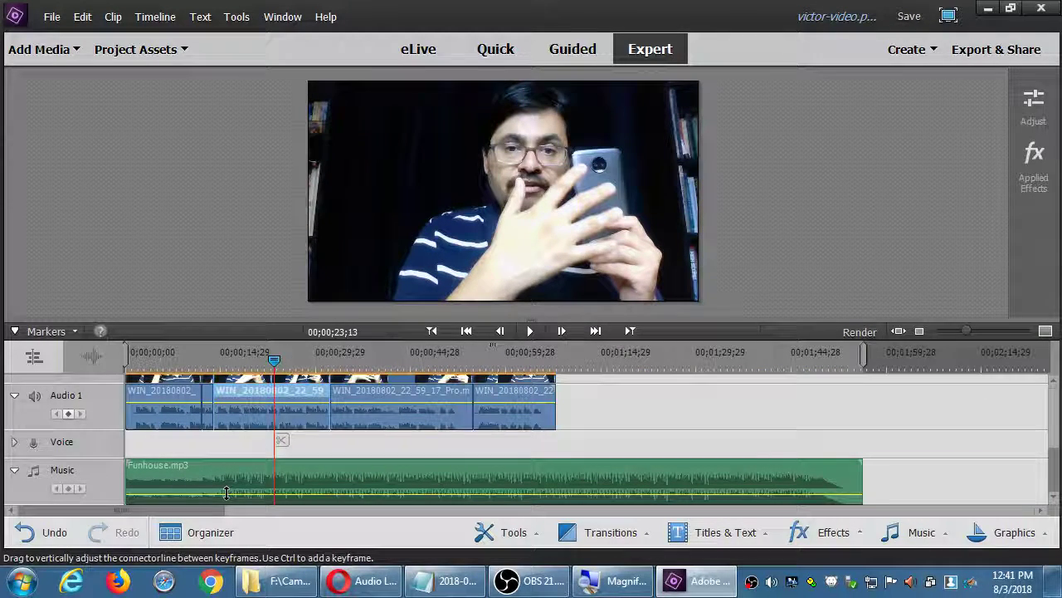
{"action": "key", "text": "ctrl+s"}
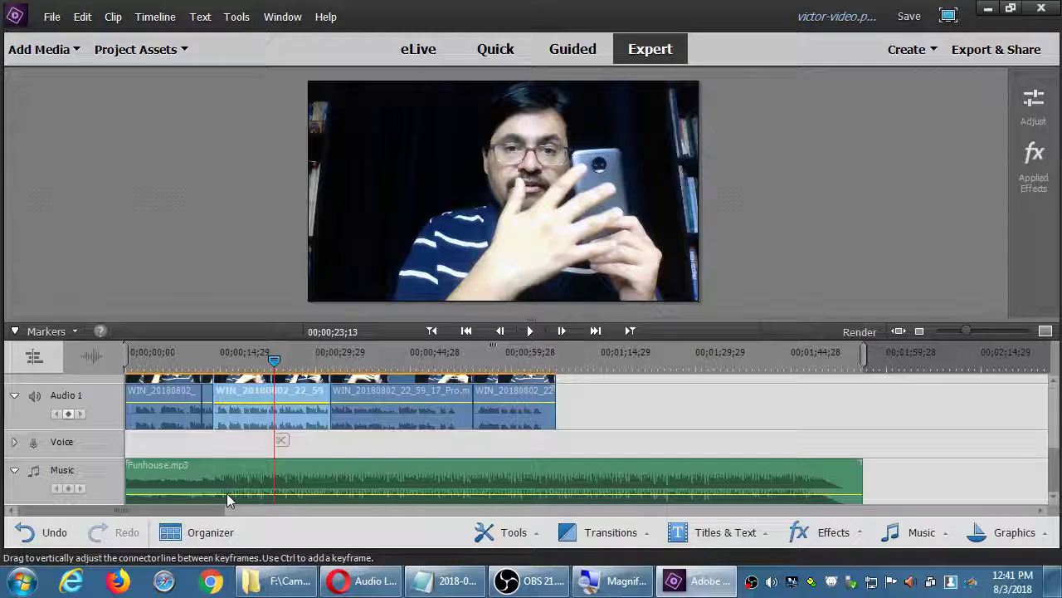
Raise the music volume to about -0.75 dB and return the playhead to the start
{"action": "key", "text": "XF86AudioRaiseVolume"}
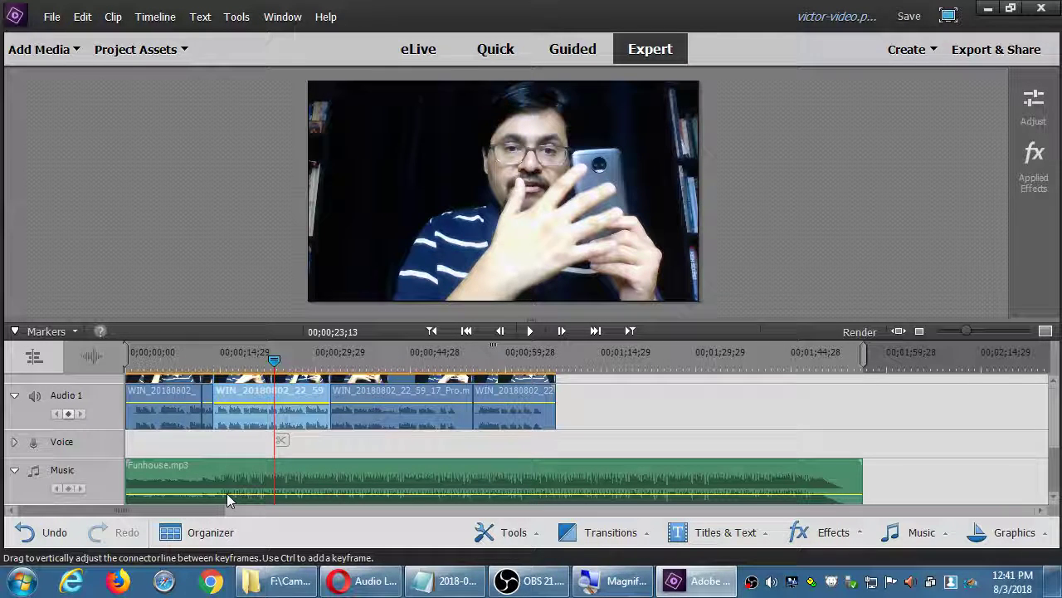
{"action": "left_click", "coordinate": [238, 500]}
{"action": "left_click_drag", "start_coordinate": [238, 500], "coordinate": [239, 492]}
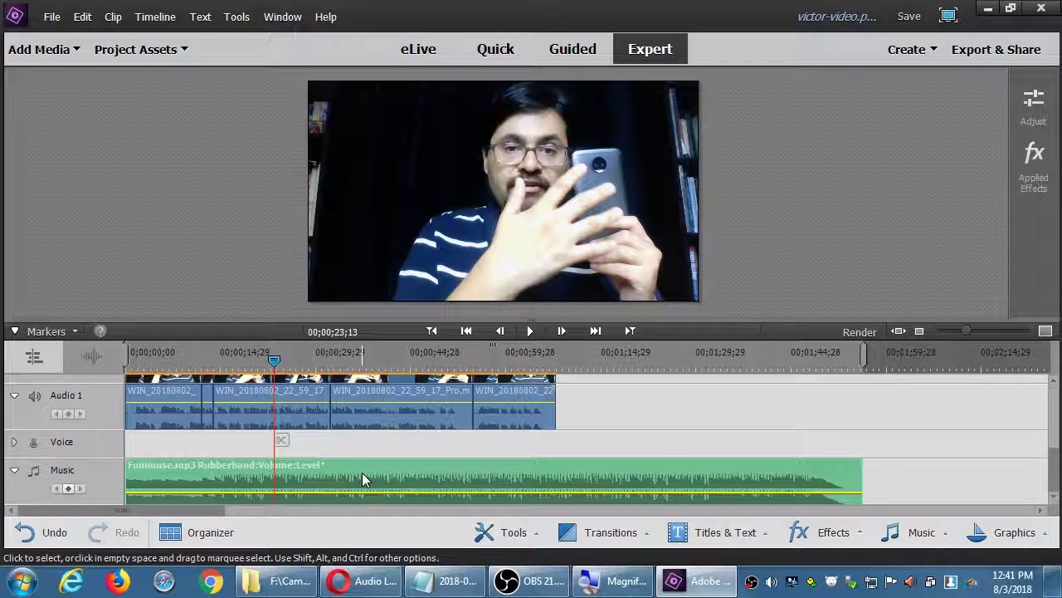
{"action": "key", "text": "Home"}
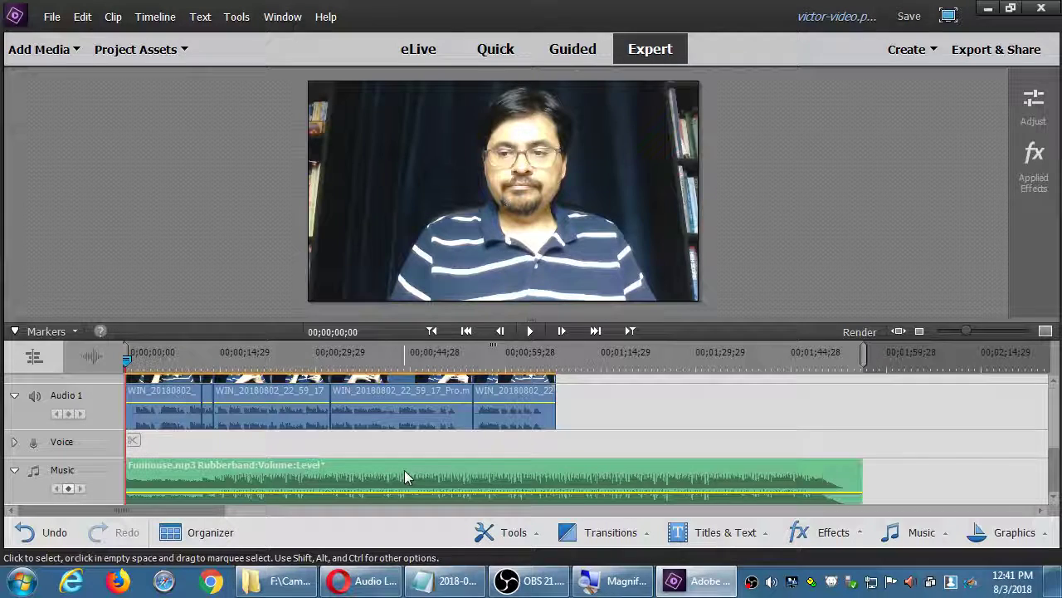
Set the Funhouse.mp3 volume level to 0 dB in Audio adjustments and preview playback
{"action": "left_click", "coordinate": [1034, 162]}
{"action": "left_click", "coordinate": [1034, 99]}
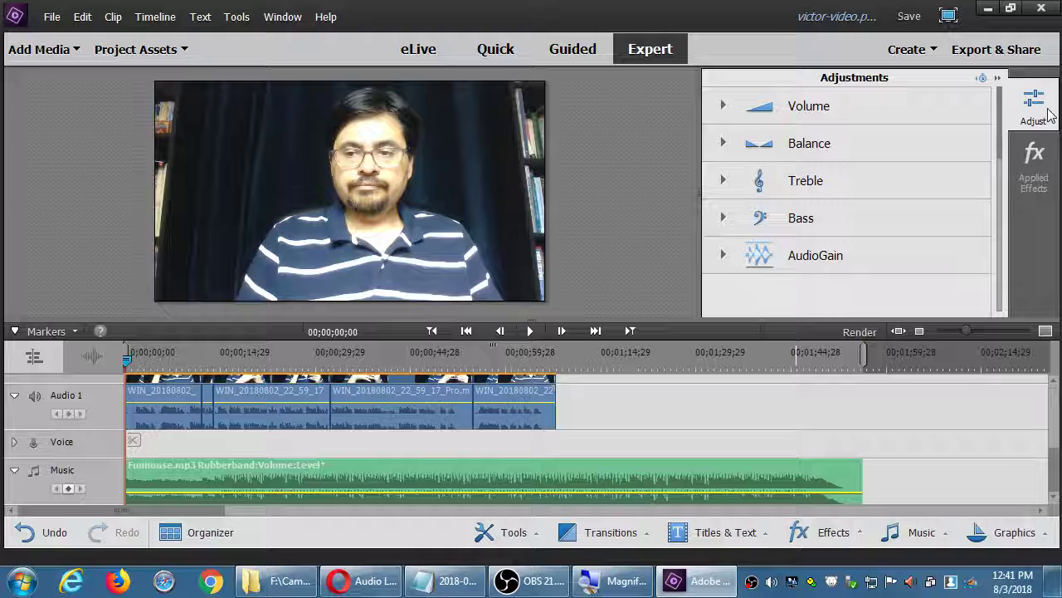
{"action": "left_click", "coordinate": [849, 109]}
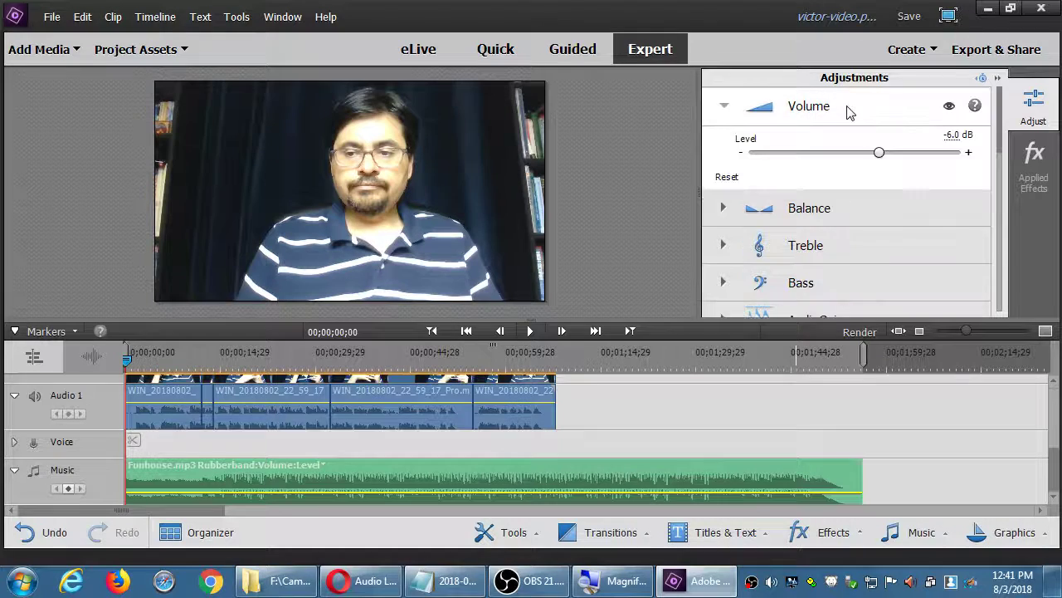
{"action": "left_click", "coordinate": [955, 134]}
{"action": "key", "text": "Return"}
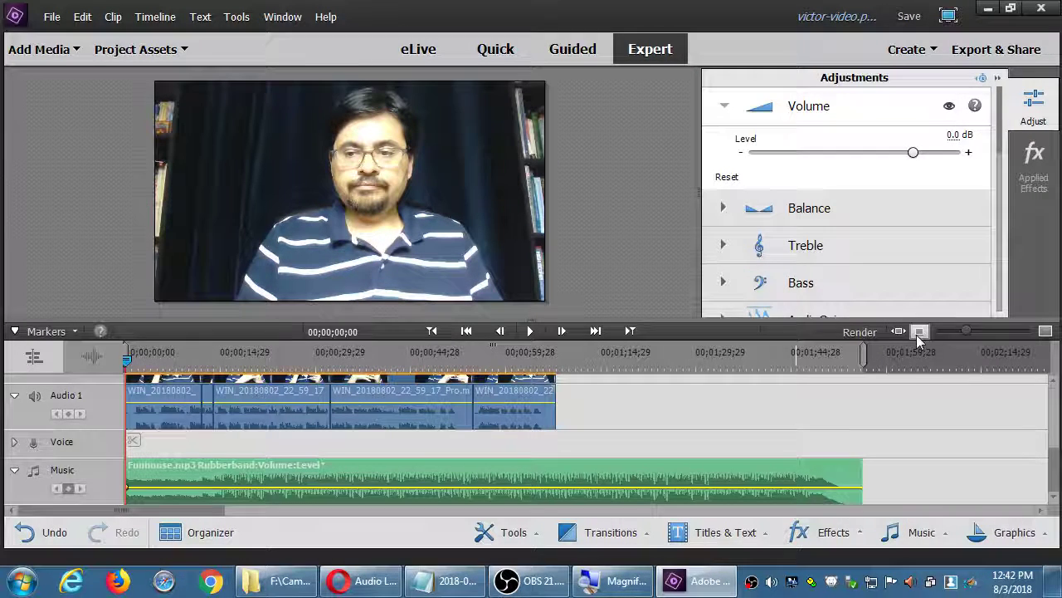
{"action": "key", "text": "space"}
{"action": "key", "text": "space"}
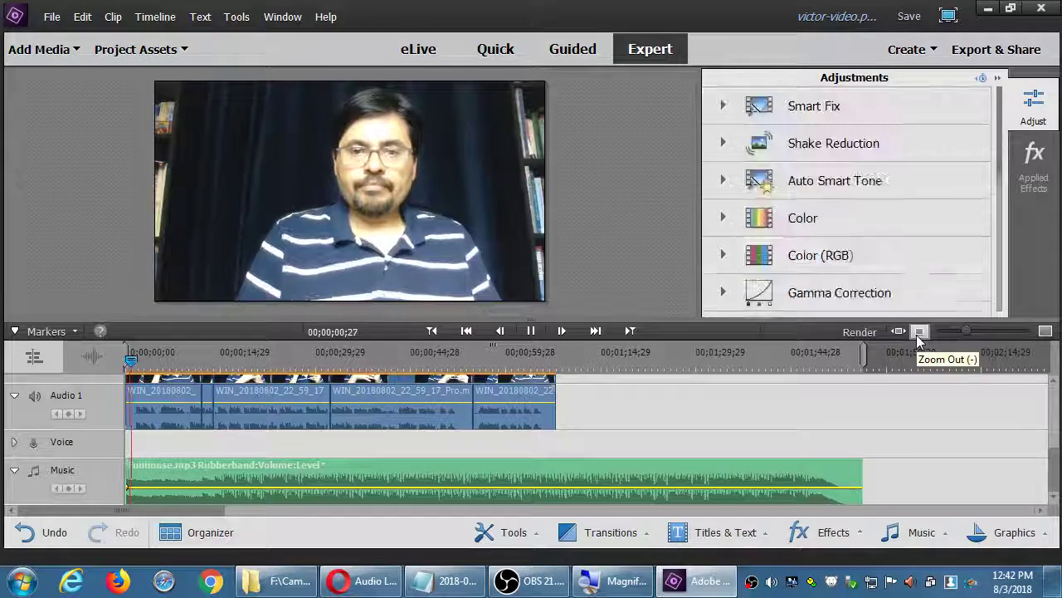
{"action": "left_click", "coordinate": [245, 471]}
{"action": "key", "text": "Home"}
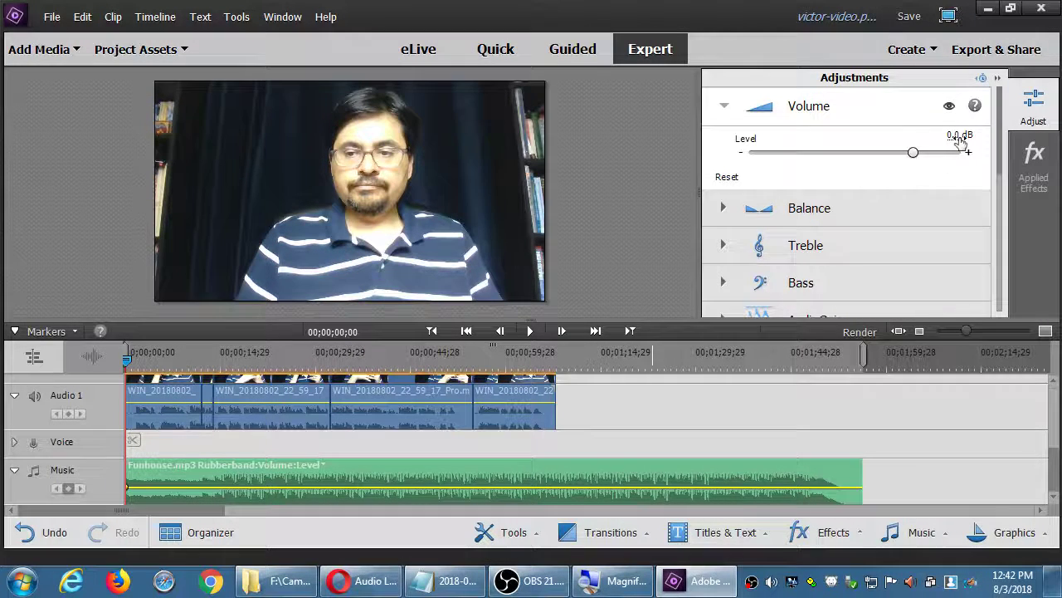
Dismiss the music clip's actions unchanged, play briefly, and scroll the timeline up
{"action": "right_click", "coordinate": [345, 476]}
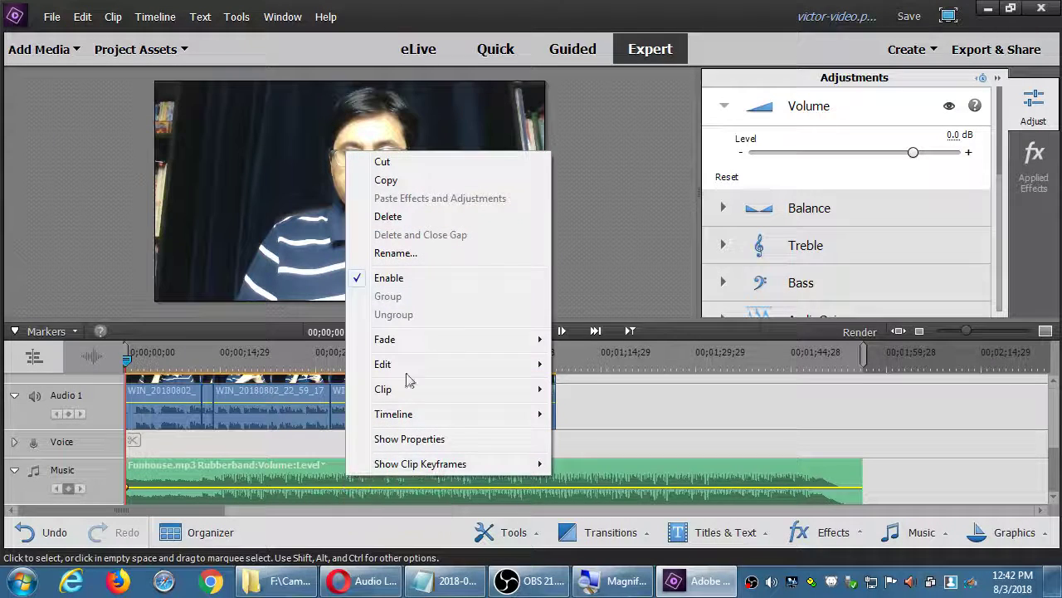
{"action": "mouse_move", "coordinate": [437, 340]}
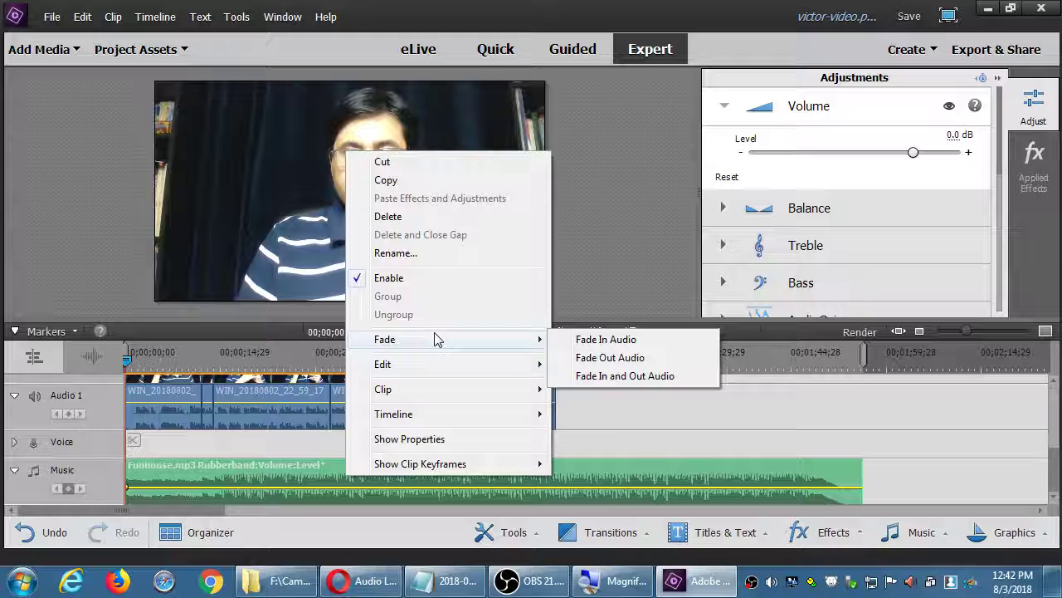
{"action": "left_click", "coordinate": [265, 452]}
{"action": "key", "text": "space"}
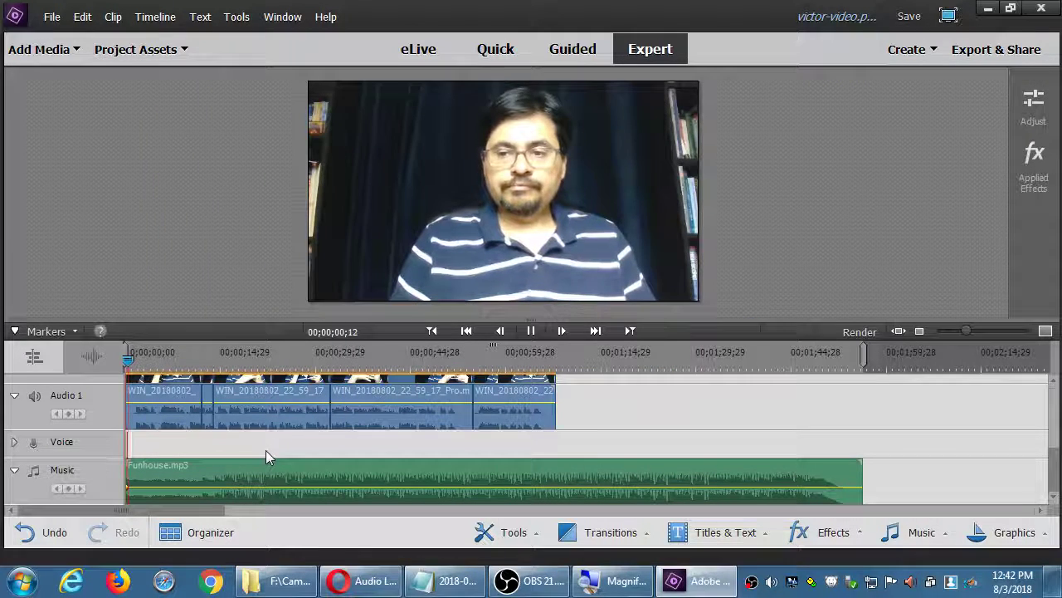
{"action": "key", "text": "space"}
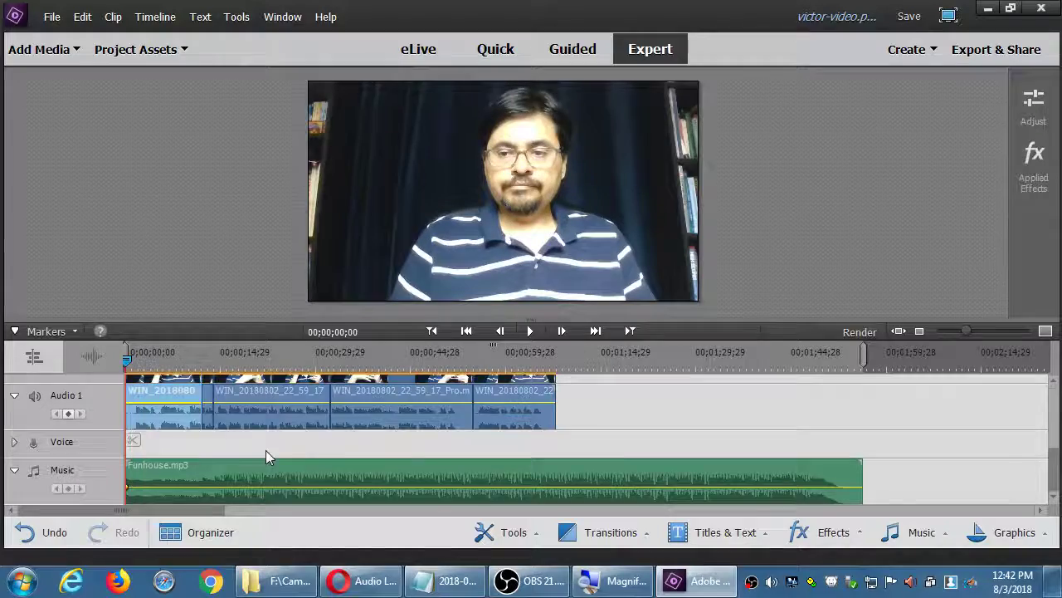
{"action": "scroll", "coordinate": [266, 450], "scroll_direction": "up", "scroll_amount": 3}
Apply Fade In Audio and Video to the first Video 1 clip
{"action": "right_click", "coordinate": [176, 440]}
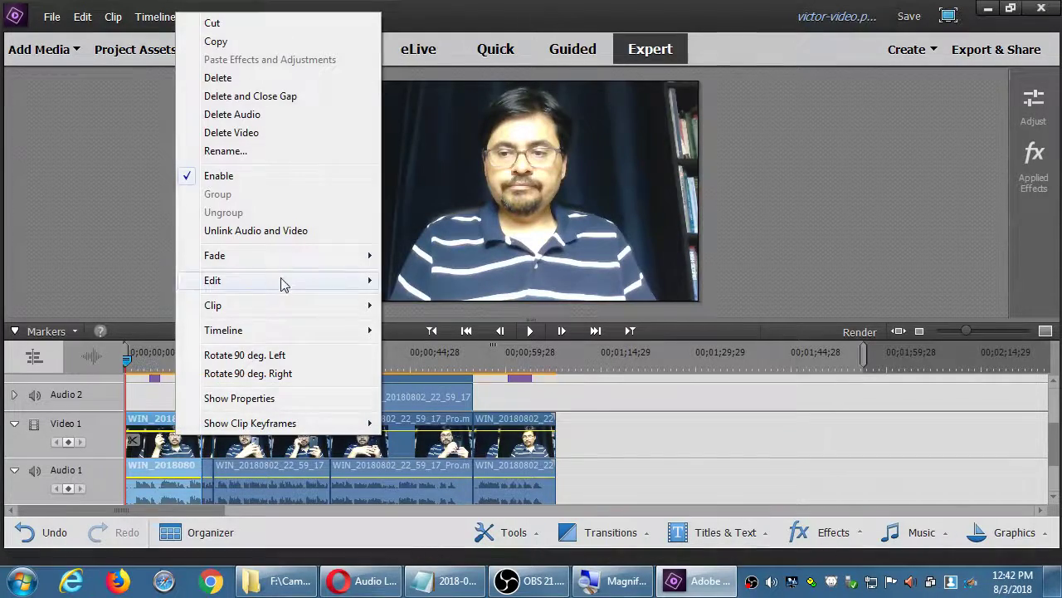
{"action": "mouse_move", "coordinate": [291, 257]}
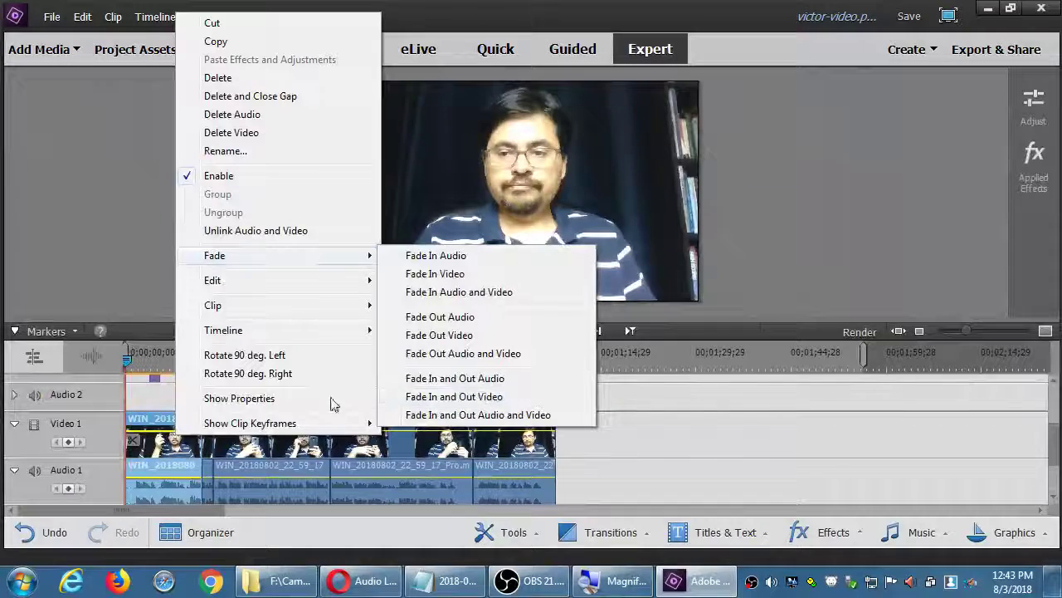
{"action": "left_click", "coordinate": [469, 292]}
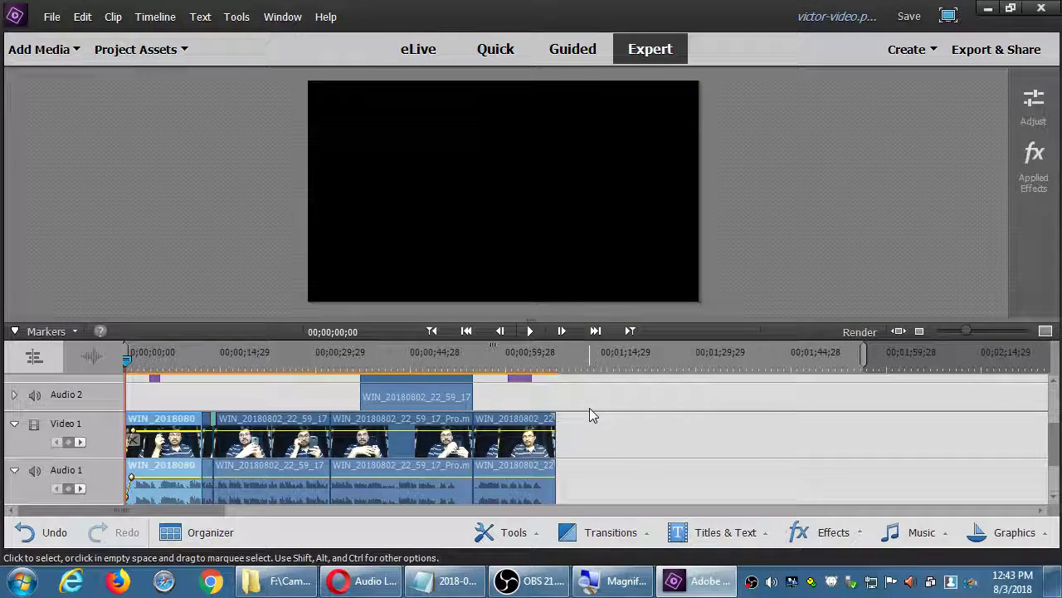
Zoom in on the timeline start and replay the opening to check the fade-in
{"action": "key", "text": "equal"}
{"action": "key", "text": "equal"}
{"action": "key", "text": "equal"}
{"action": "key", "text": "space"}
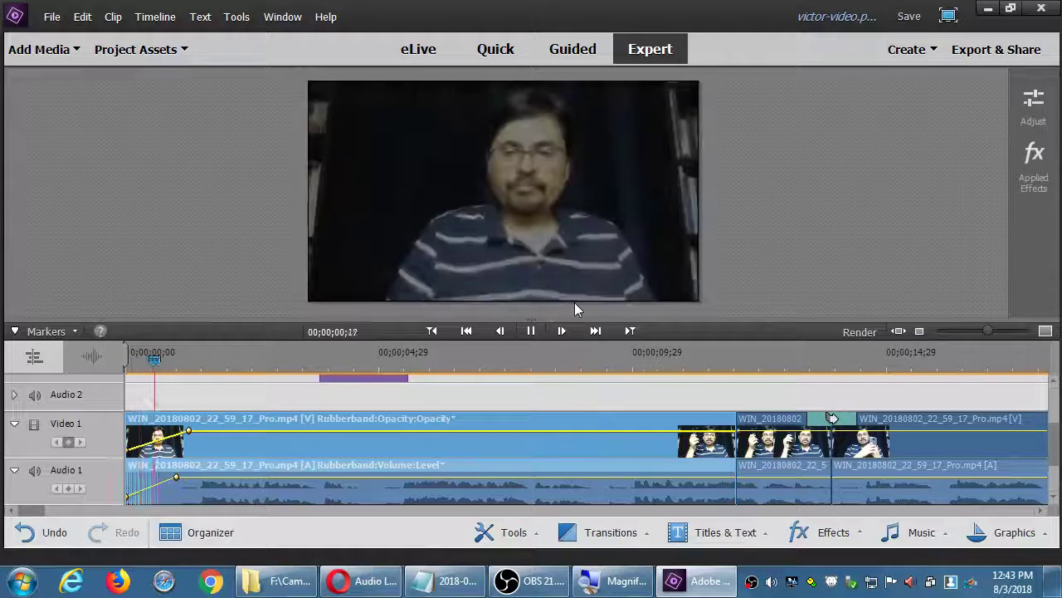
{"action": "key", "text": "space"}
{"action": "key", "text": "Home"}
{"action": "key", "text": "space"}
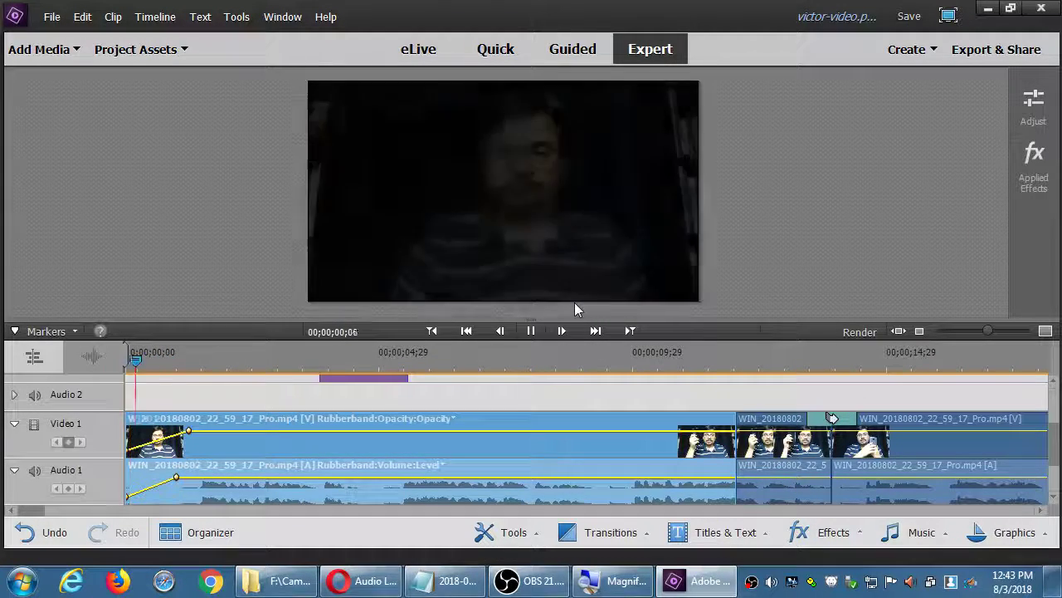
{"action": "key", "text": "space"}
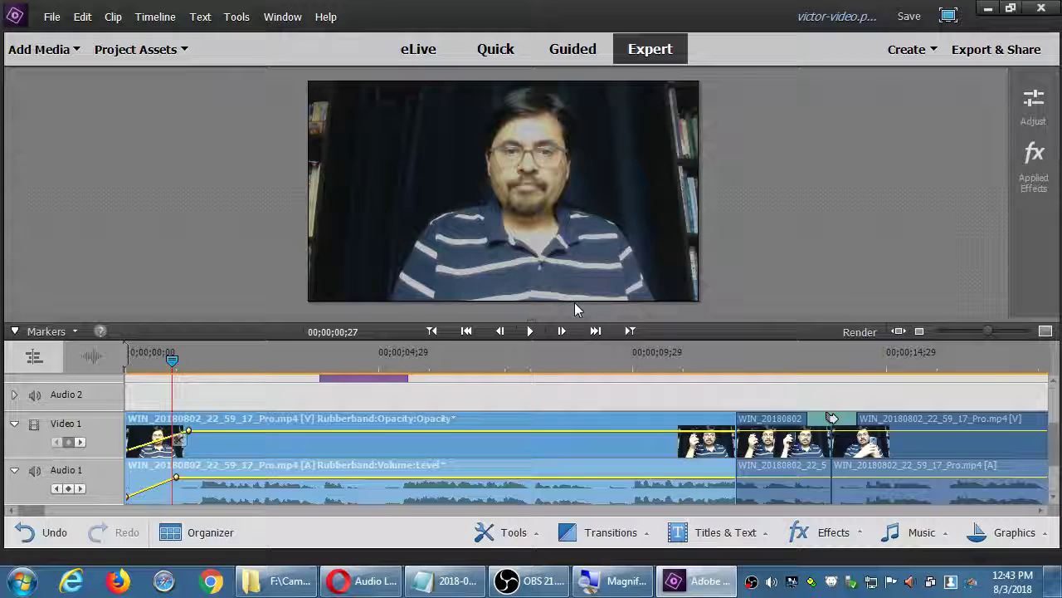
{"action": "key", "text": "Home"}
{"action": "key", "text": "space"}
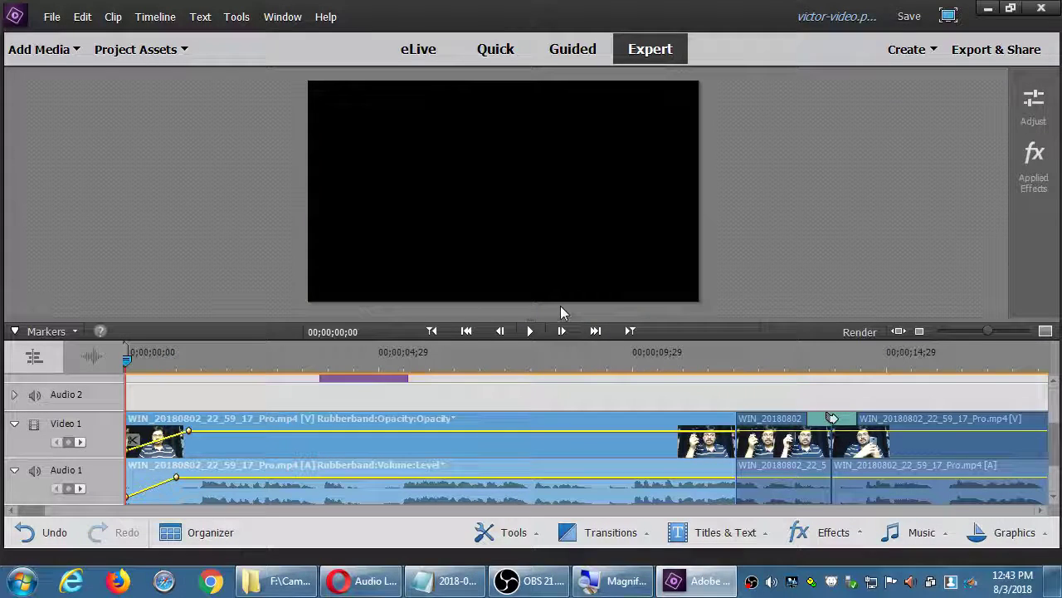
{"action": "scroll", "coordinate": [520, 391], "scroll_direction": "down", "scroll_amount": 3}
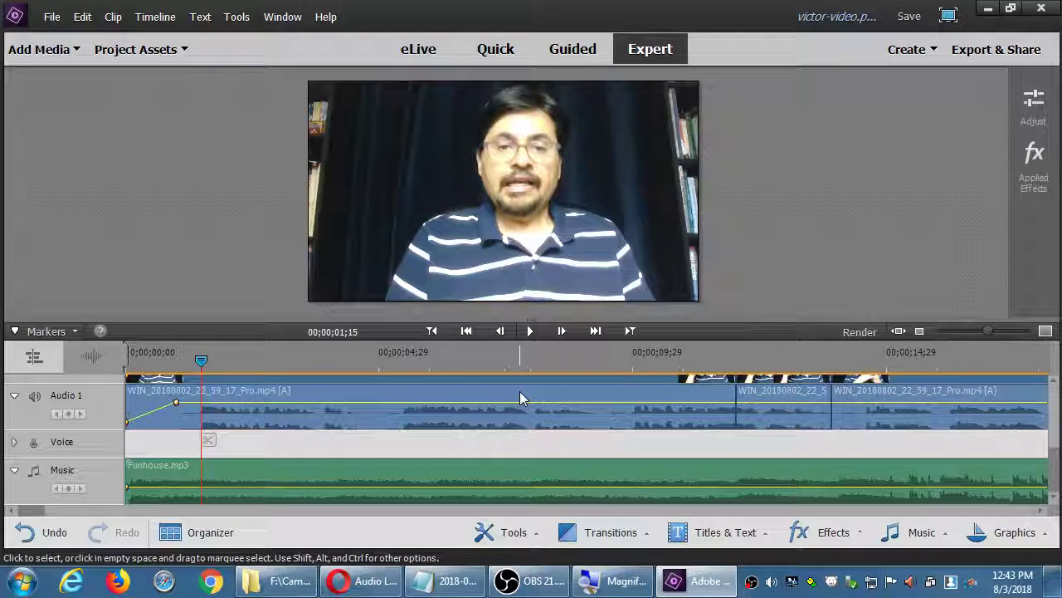
Lower the Funhouse.mp3 volume to -8.0 dB and play the timeline from the start
{"action": "left_click", "coordinate": [443, 475]}
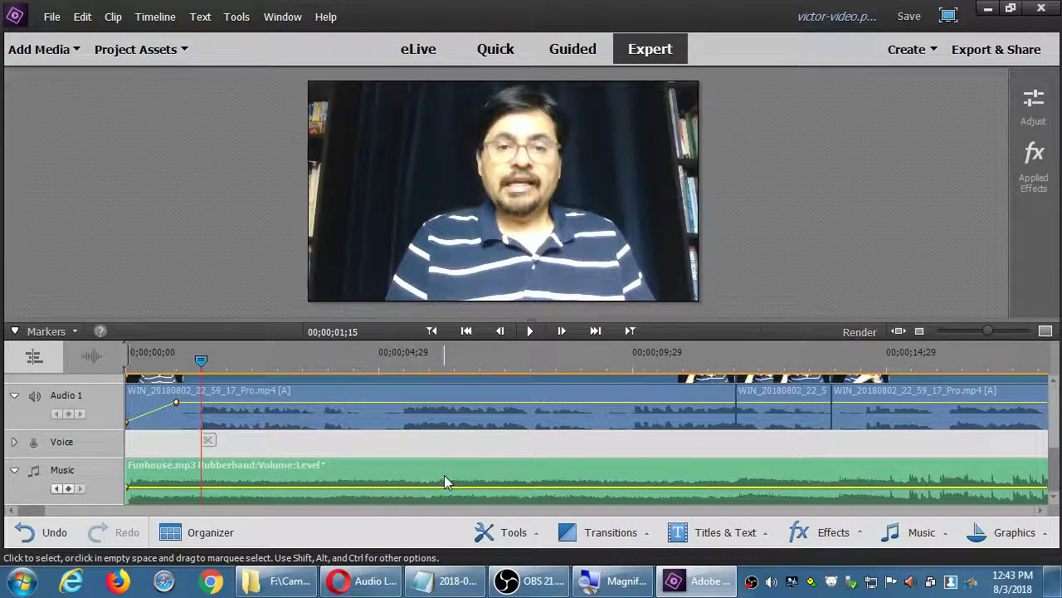
{"action": "key", "text": "Home"}
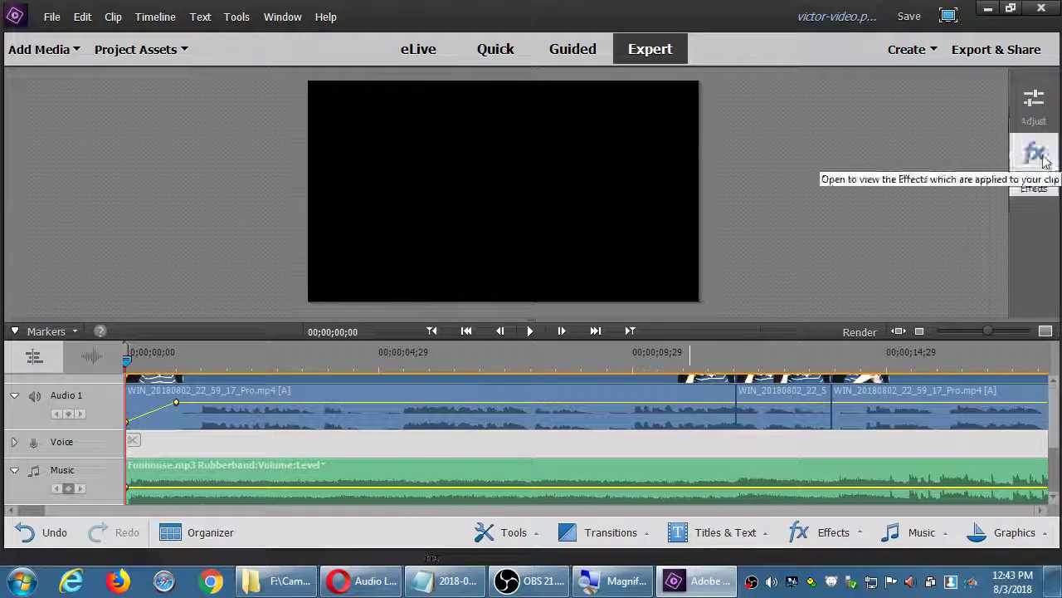
{"action": "left_click", "coordinate": [1036, 125]}
{"action": "left_click", "coordinate": [938, 117]}
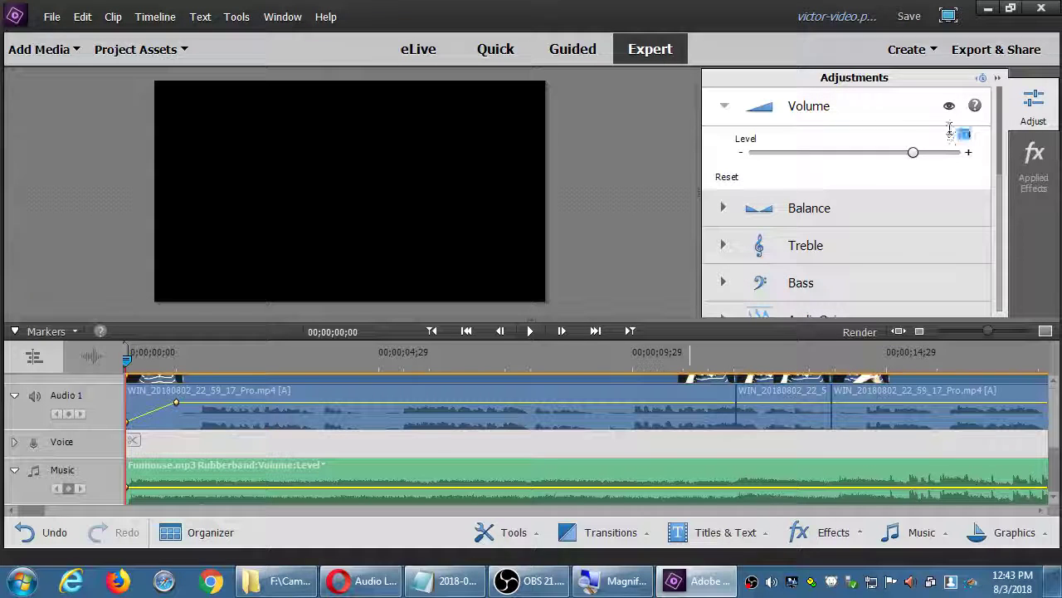
{"action": "left_click", "coordinate": [958, 134]}
{"action": "left_click_drag", "start_coordinate": [915, 154], "coordinate": [871, 162]}
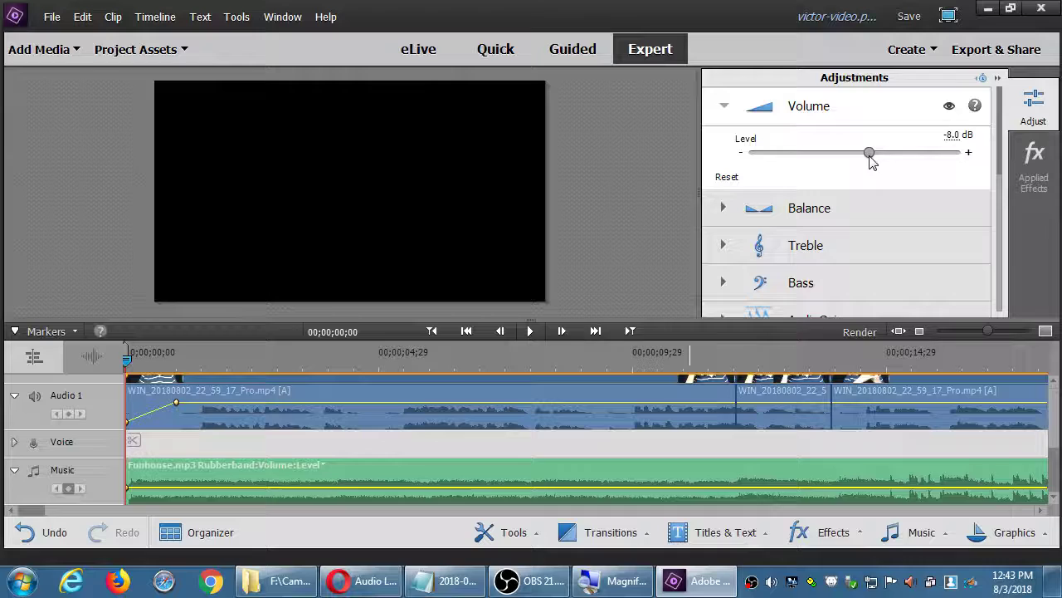
{"action": "key", "text": "space"}
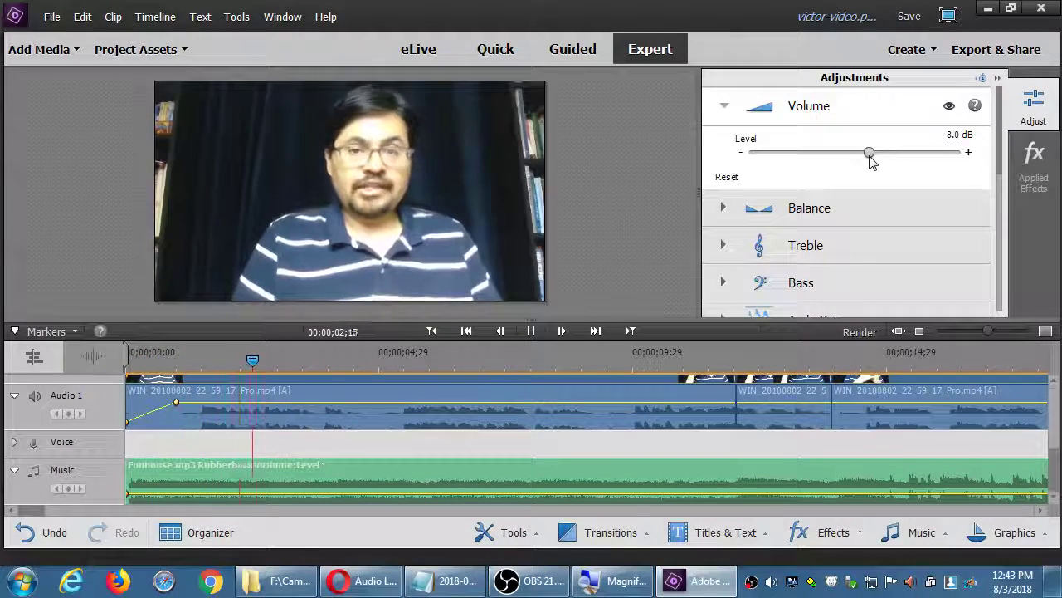
Stop playback near 11 seconds and zoom the timeline out
{"action": "left_click", "coordinate": [714, 407]}
{"action": "left_click", "coordinate": [715, 361]}
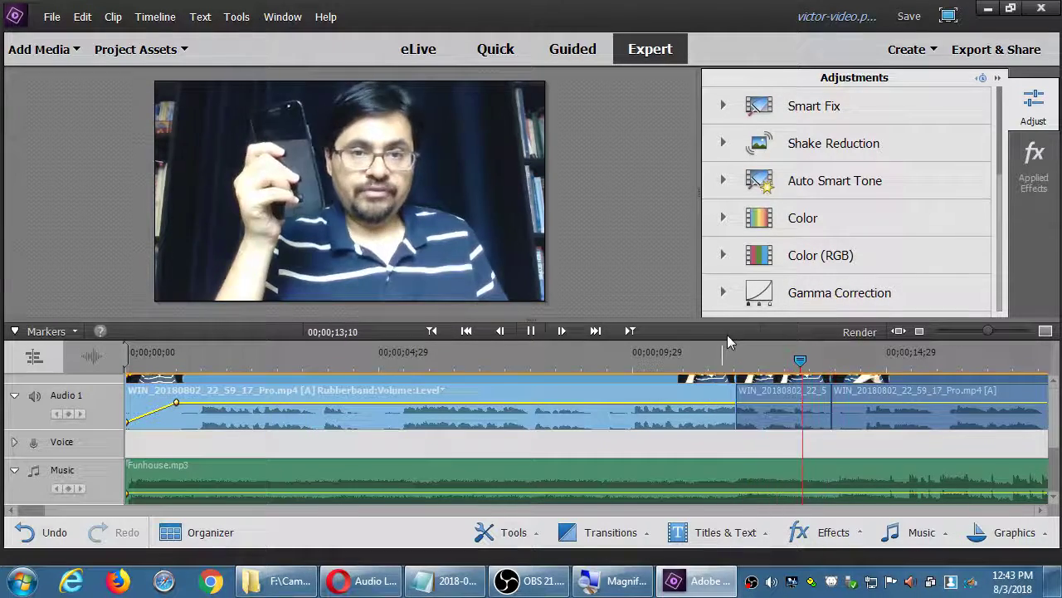
{"action": "key", "text": "space"}
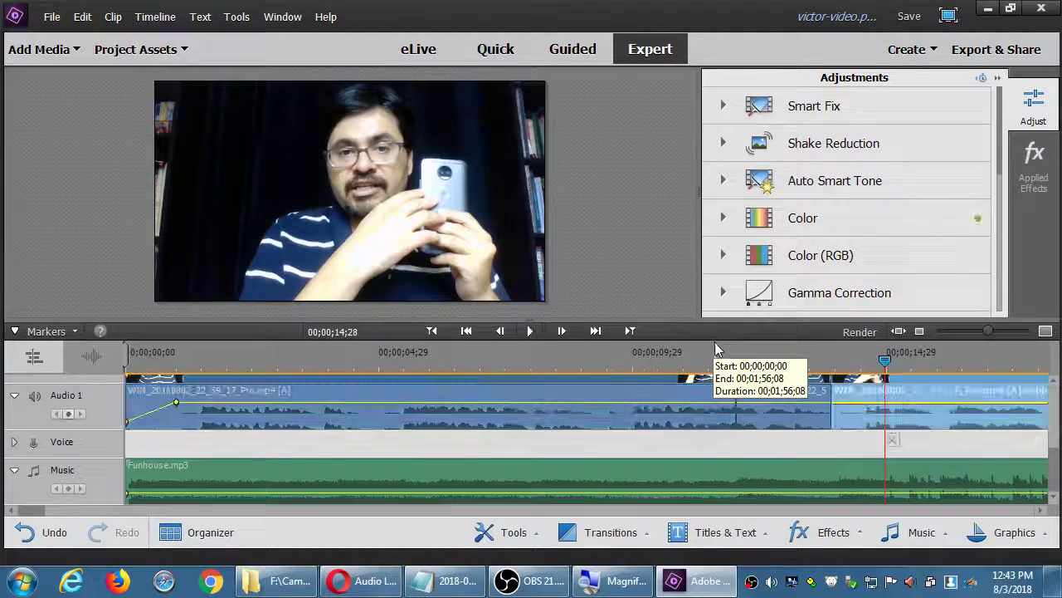
{"action": "left_click", "coordinate": [712, 359]}
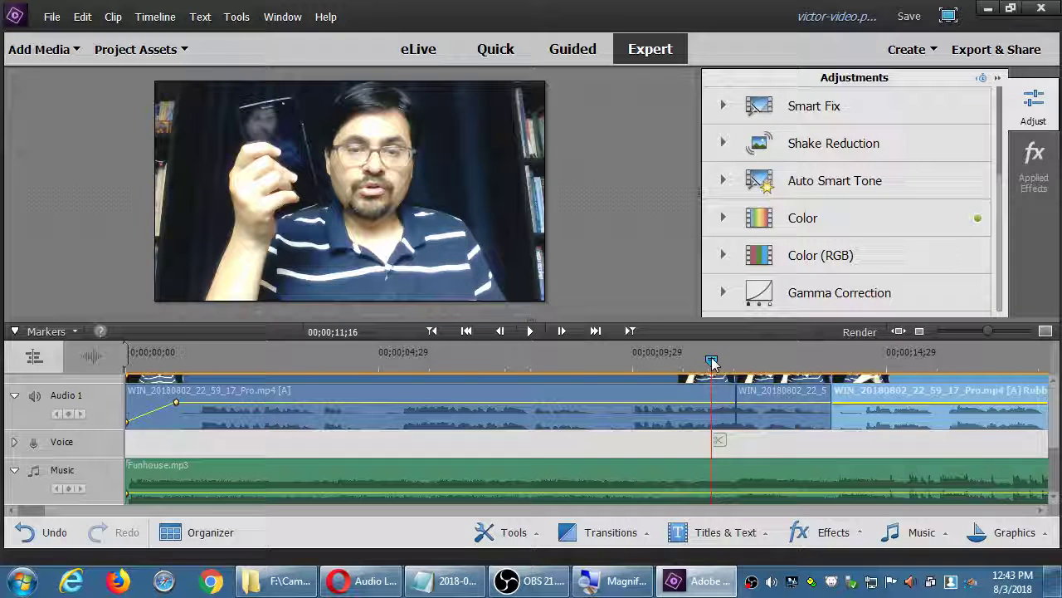
{"action": "key", "text": "minus"}
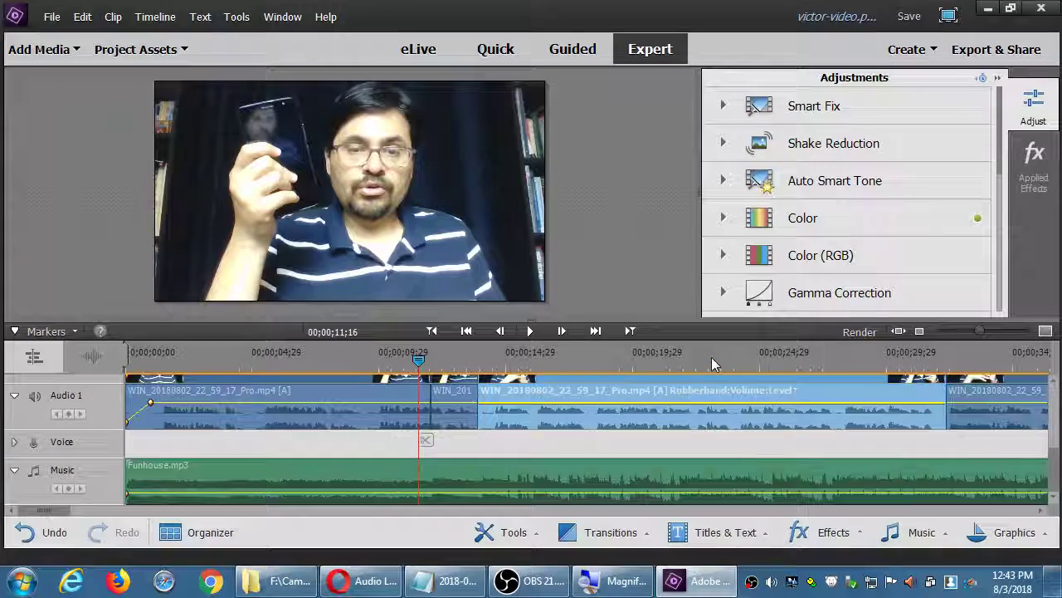
Park the playhead at 00;00;11;26 and select Funhouse.mp3 to show its Volume settings
{"action": "left_click", "coordinate": [193, 359]}
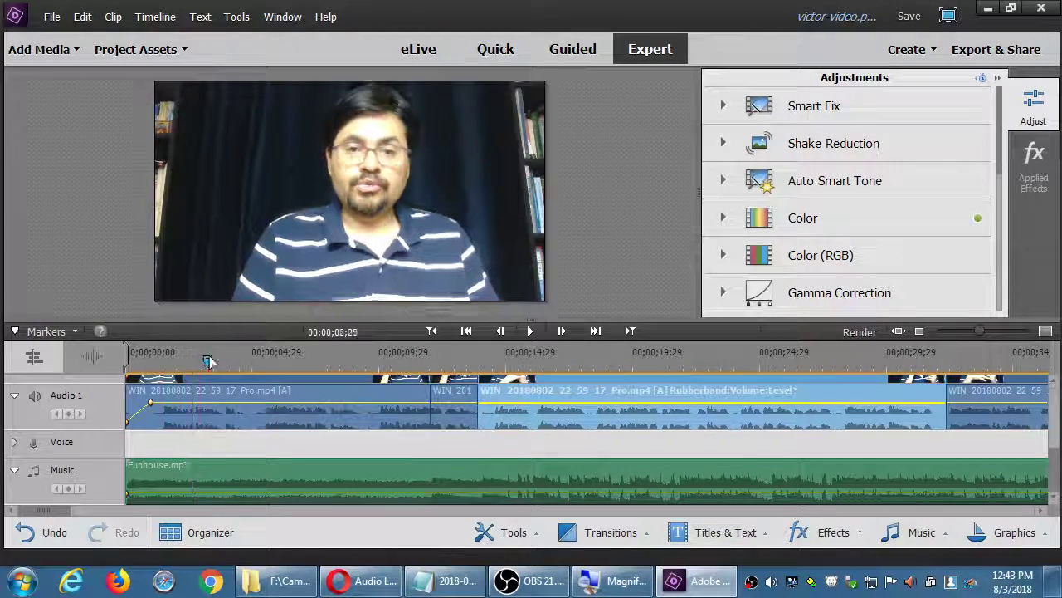
{"action": "left_click", "coordinate": [562, 360]}
{"action": "key", "text": "space"}
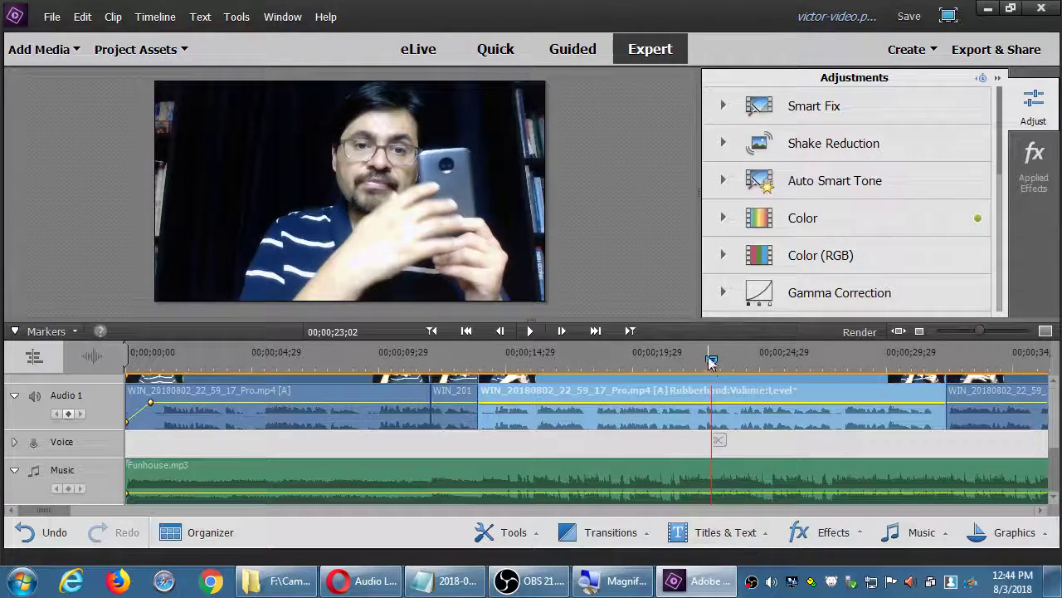
{"action": "left_click", "coordinate": [489, 413]}
{"action": "left_click", "coordinate": [427, 415]}
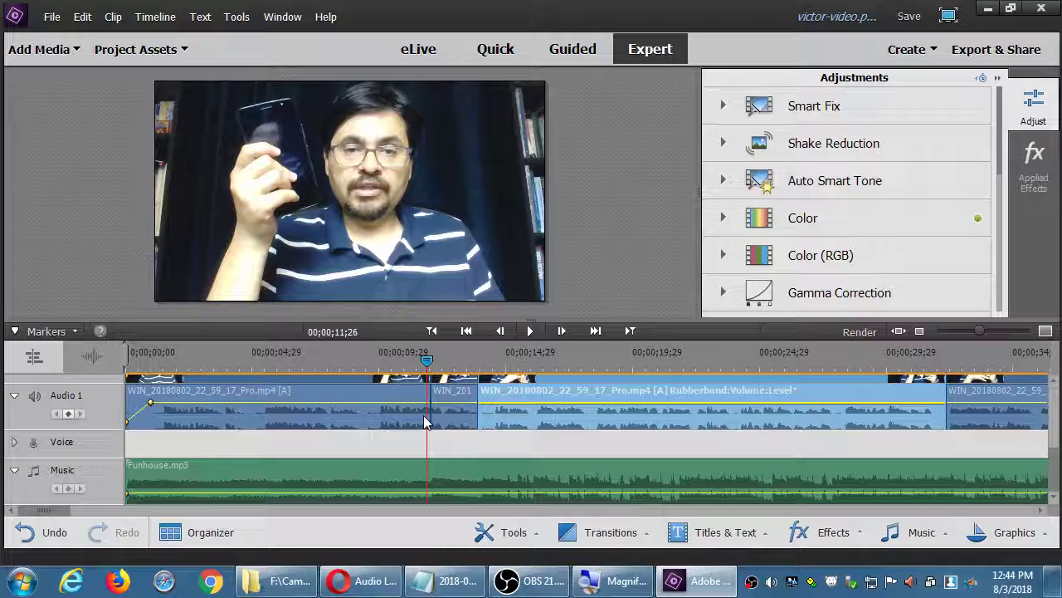
{"action": "left_click", "coordinate": [407, 476]}
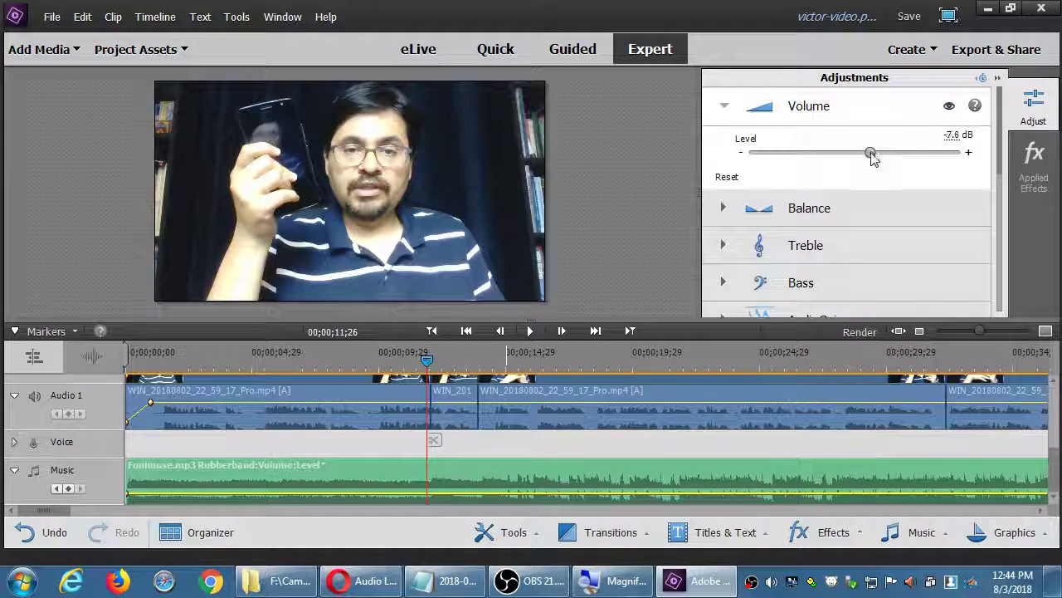
Keyframe the music at -8.0 dB (11;26), -17.0 dB (14 s) and -16.5 dB (19;12), then preview
{"action": "left_click_drag", "start_coordinate": [873, 158], "coordinate": [869, 158]}
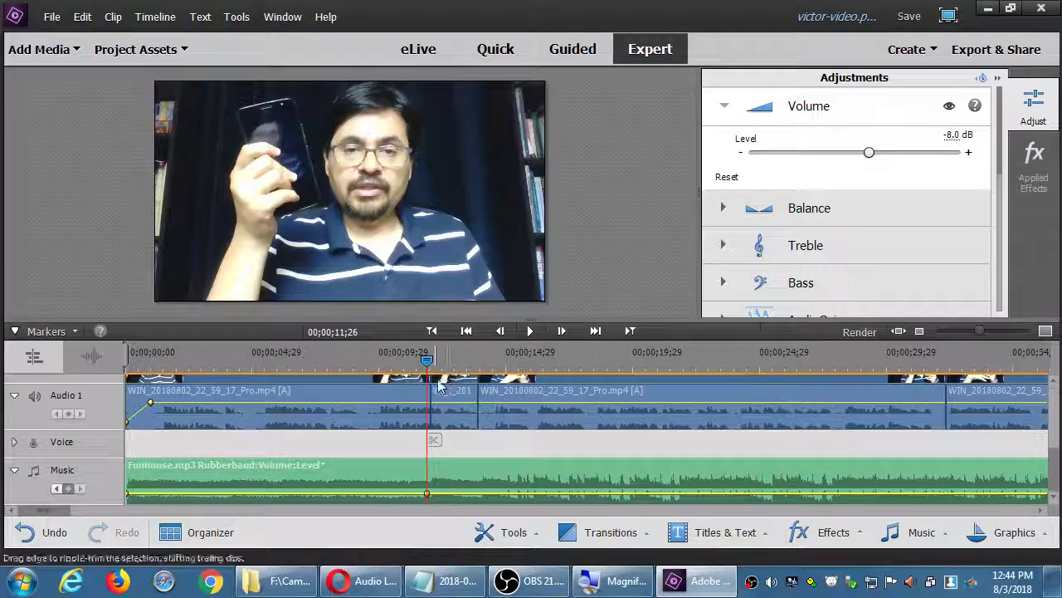
{"action": "key", "text": "space"}
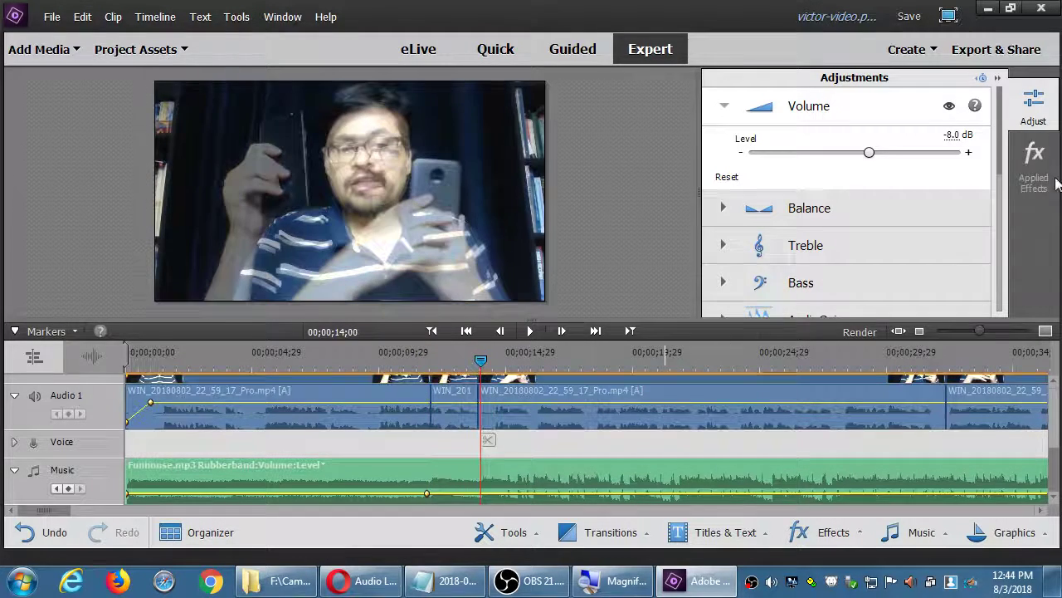
{"action": "left_click_drag", "start_coordinate": [866, 159], "coordinate": [835, 157]}
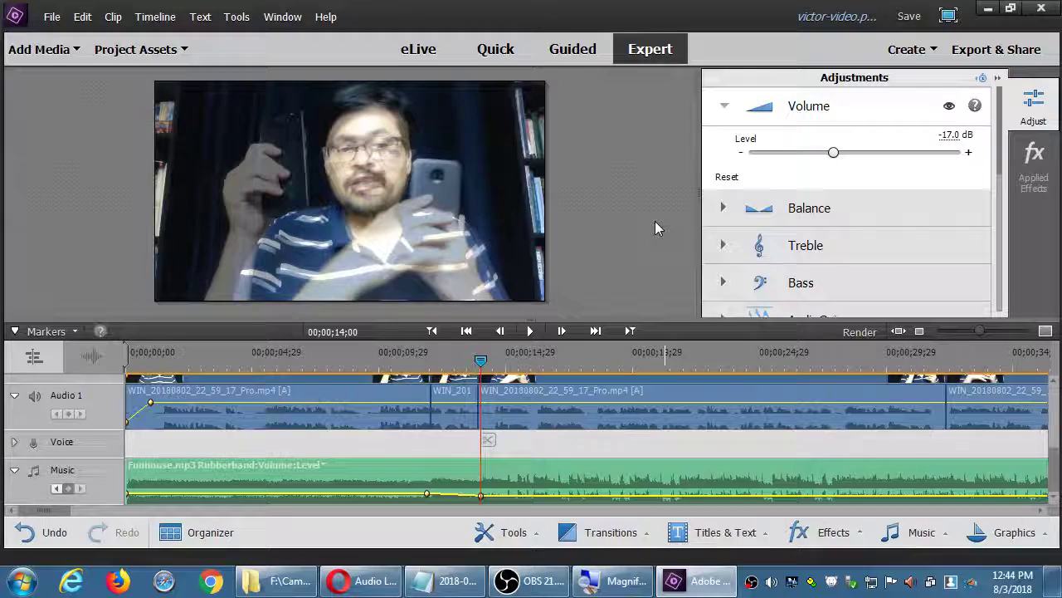
{"action": "left_click_drag", "start_coordinate": [480, 359], "coordinate": [622, 395]}
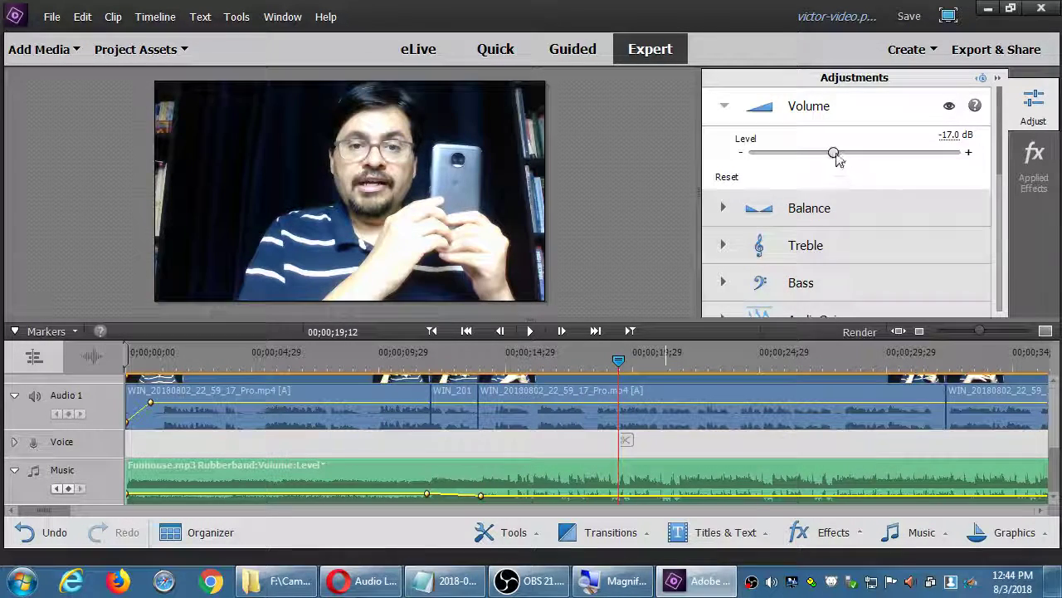
{"action": "left_click_drag", "start_coordinate": [833, 153], "coordinate": [837, 157]}
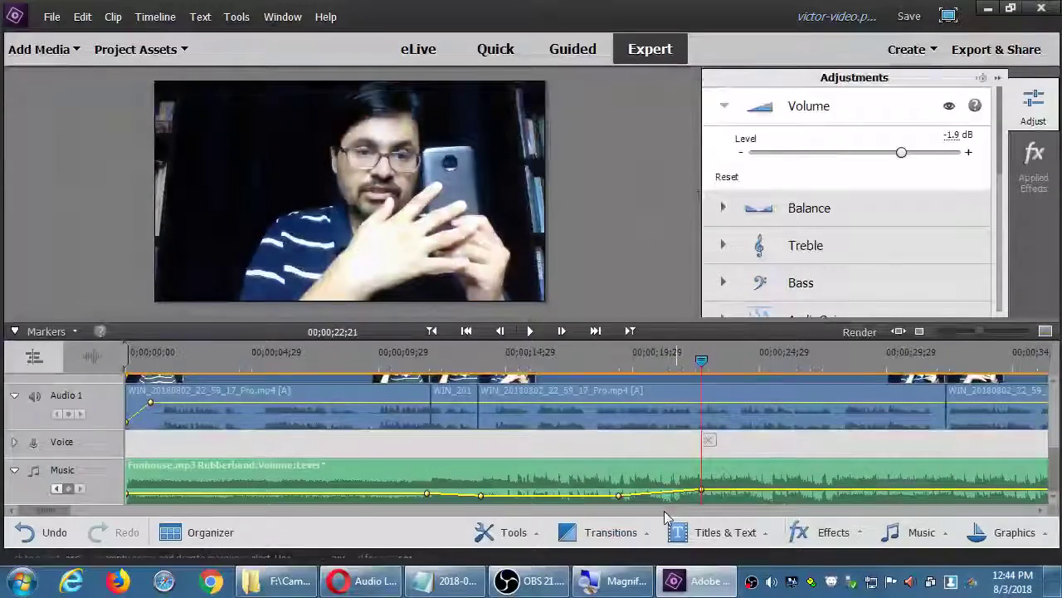
{"action": "key", "text": "space"}
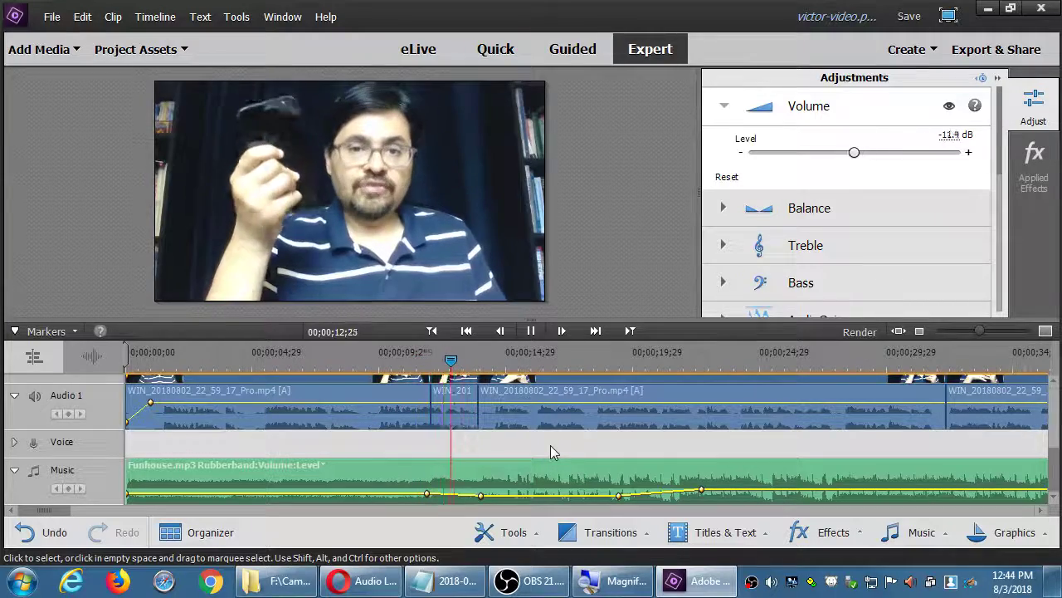
{"action": "left_click", "coordinate": [612, 416]}
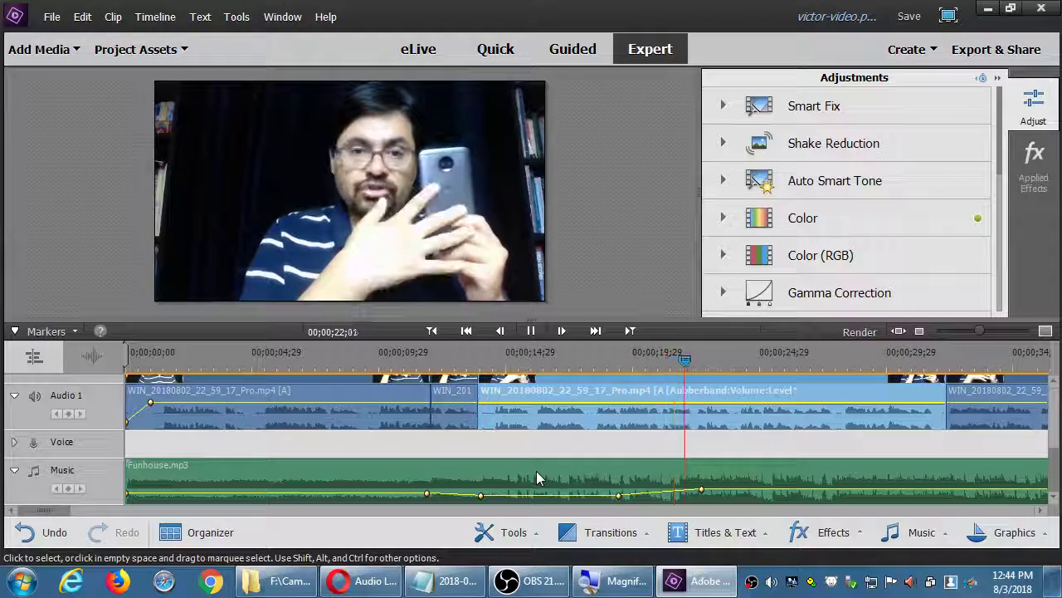
Raise the music point near 22 seconds to about 2.86 dB and lower it to -5.07 dB at 23 seconds
{"action": "key", "text": "space"}
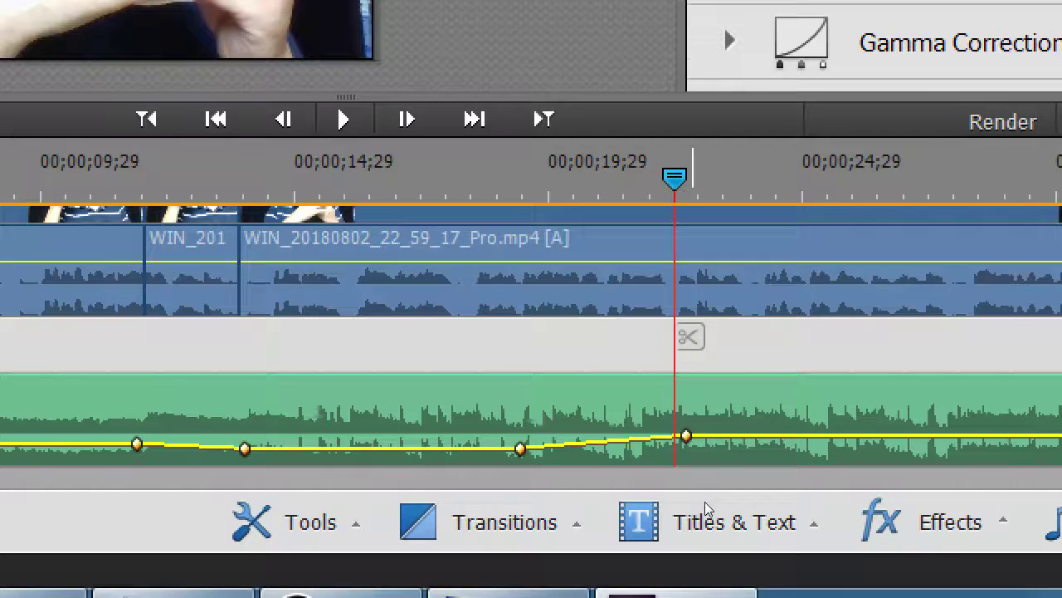
{"action": "left_click_drag", "start_coordinate": [706, 508], "coordinate": [706, 488]}
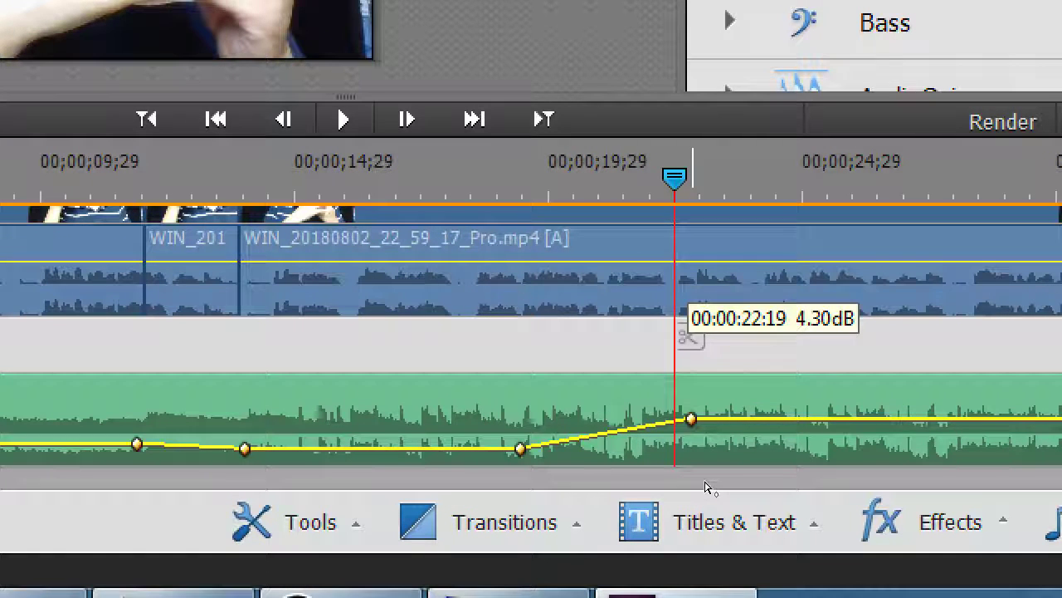
{"action": "left_click_drag", "start_coordinate": [707, 488], "coordinate": [704, 489]}
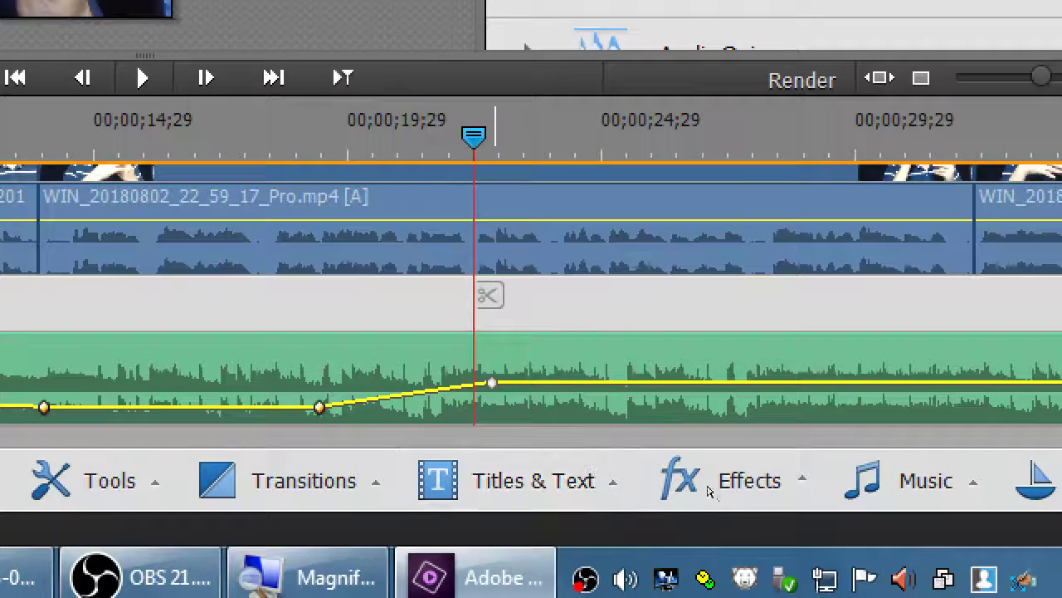
{"action": "left_click_drag", "start_coordinate": [711, 488], "coordinate": [719, 498]}
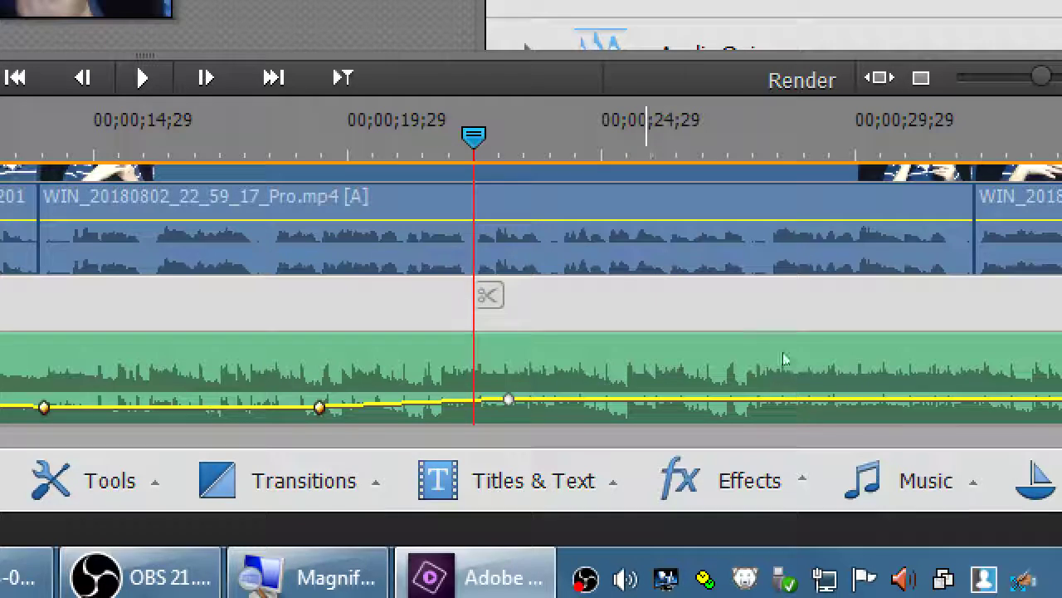
{"action": "left_click", "coordinate": [780, 368]}
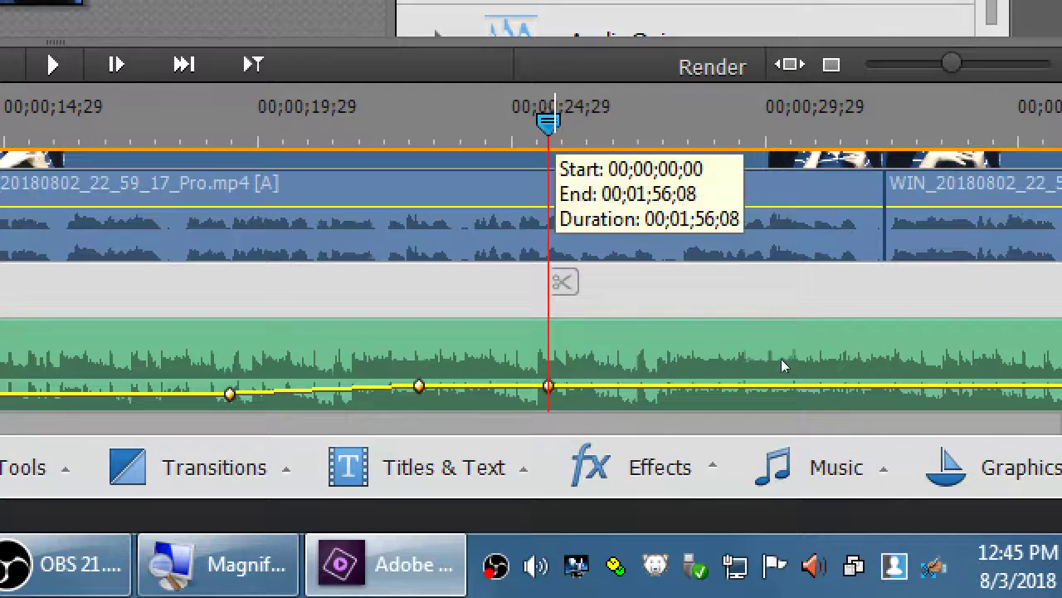
{"action": "key", "text": "space"}
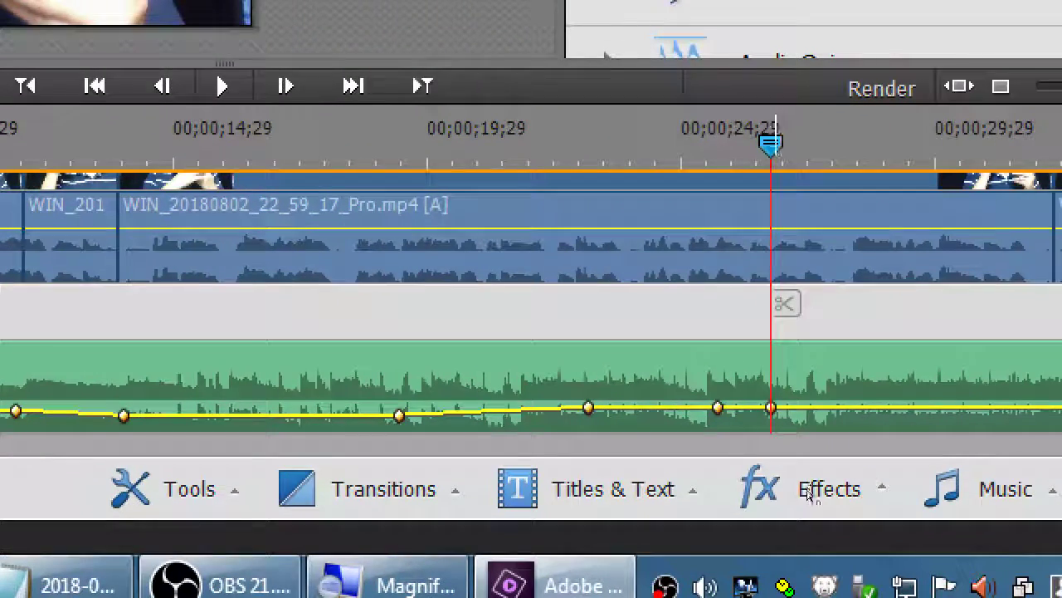
Drop the music volume just after 25 seconds, preview from 22 seconds, and zoom fully out
{"action": "left_click_drag", "start_coordinate": [770, 407], "coordinate": [772, 416]}
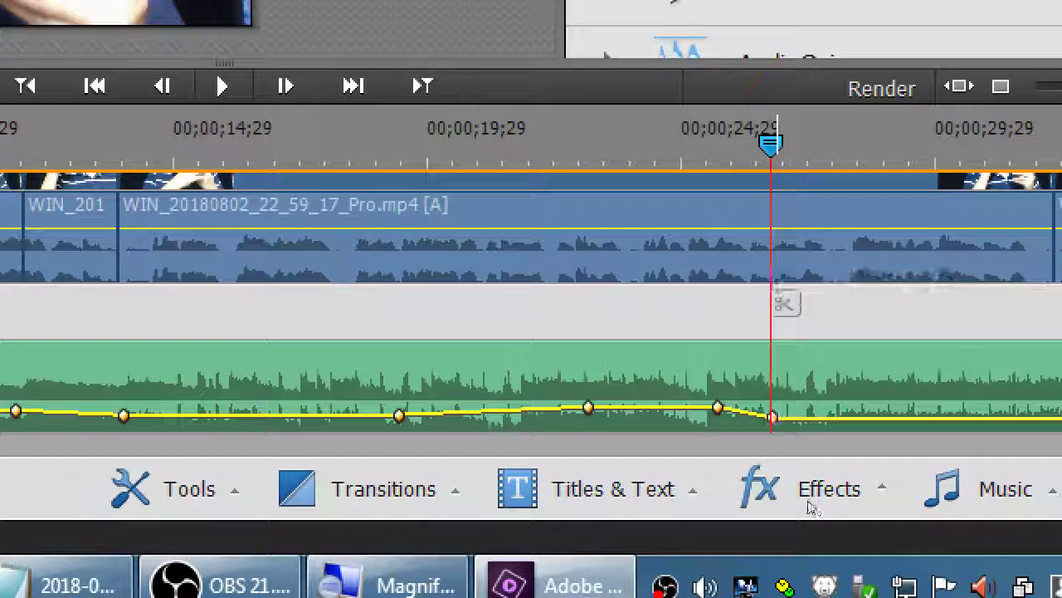
{"action": "left_click", "coordinate": [648, 141]}
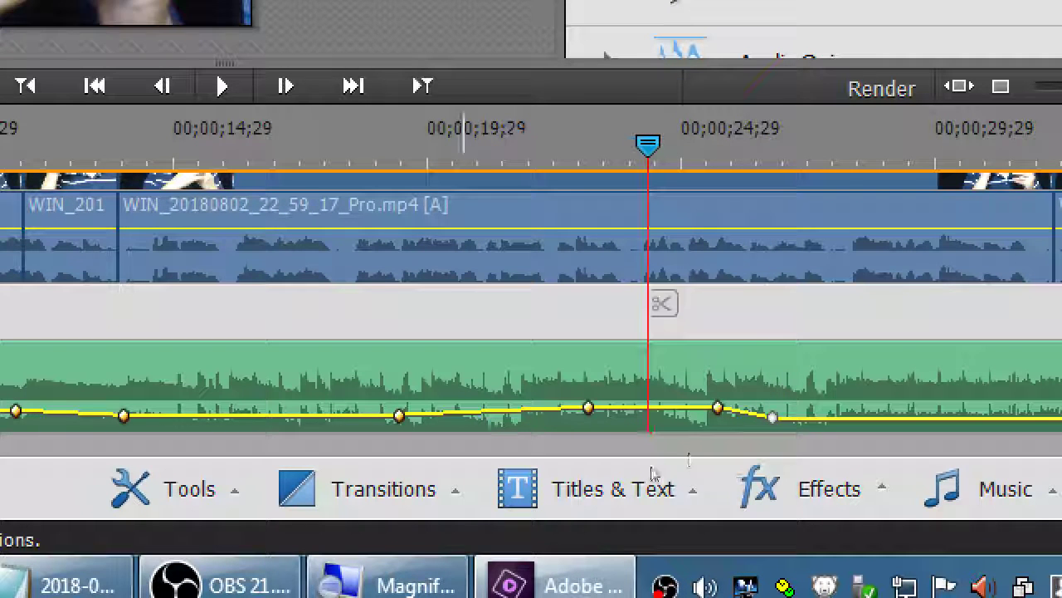
{"action": "key", "text": "space"}
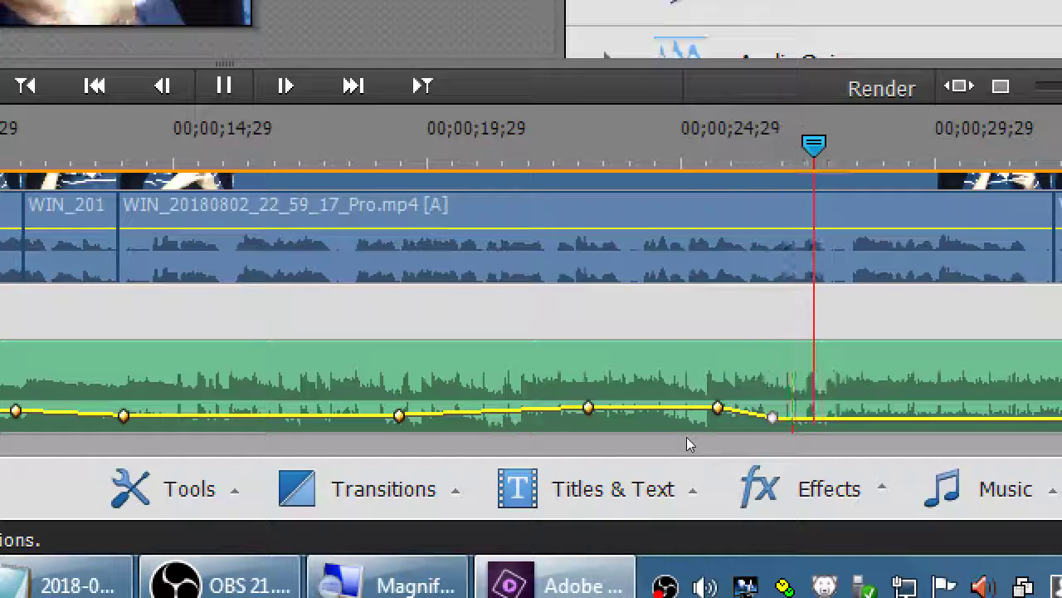
{"action": "key", "text": "space"}
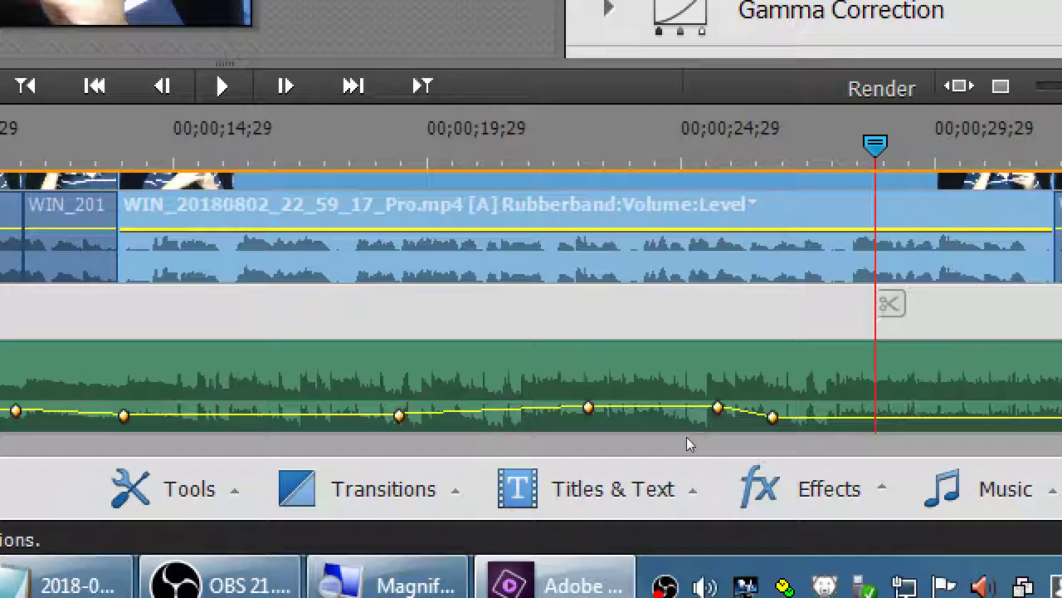
{"action": "key", "text": "minus"}
{"action": "key", "text": "minus"}
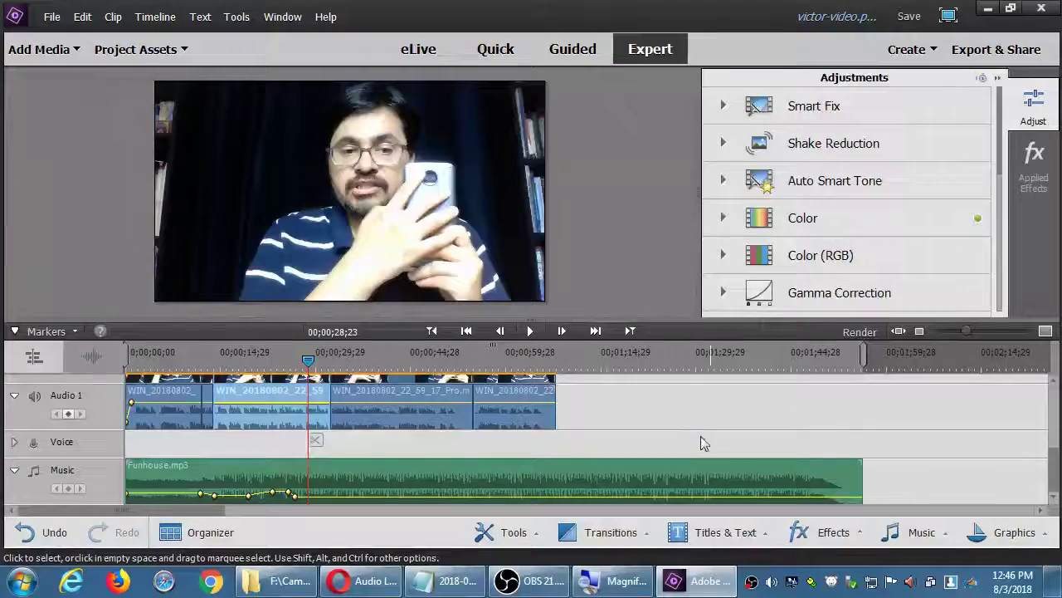
Trim Funhouse.mp3 so it ends with the video at 00;01;07;29
{"action": "left_click", "coordinate": [708, 426]}
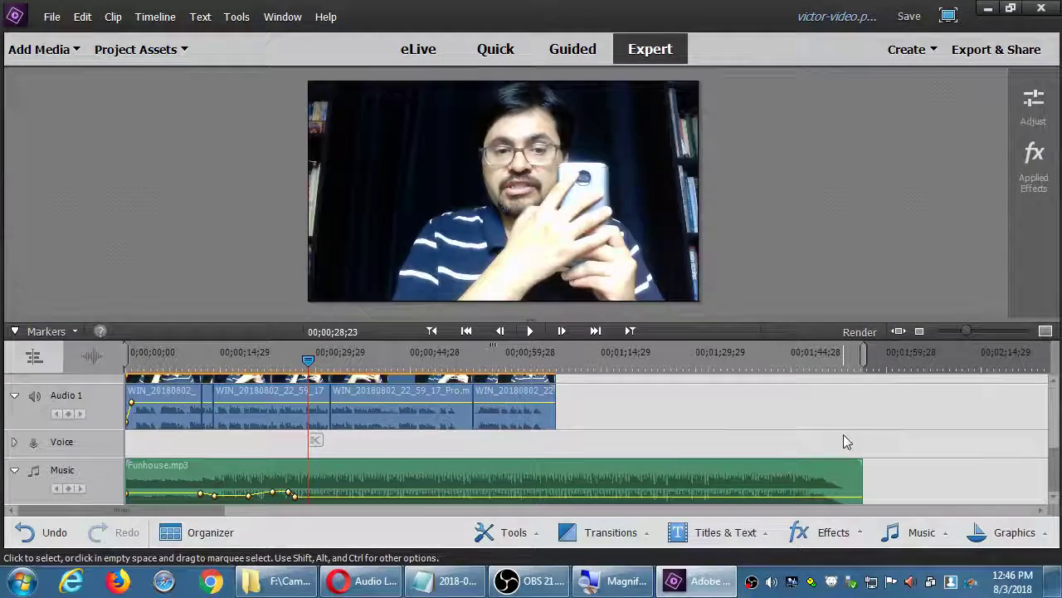
{"action": "left_click", "coordinate": [823, 488]}
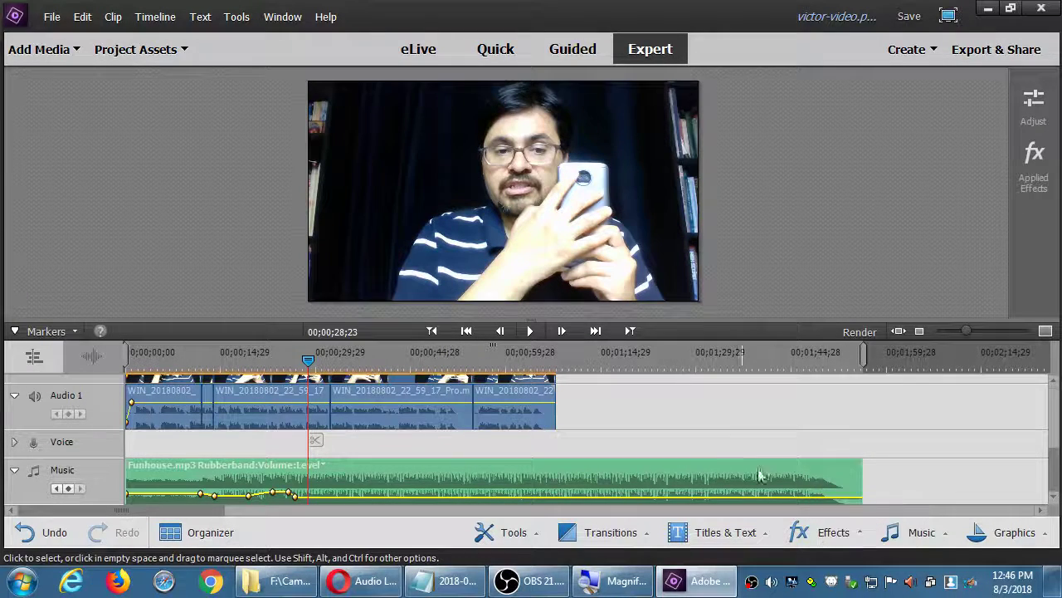
{"action": "left_click", "coordinate": [542, 364]}
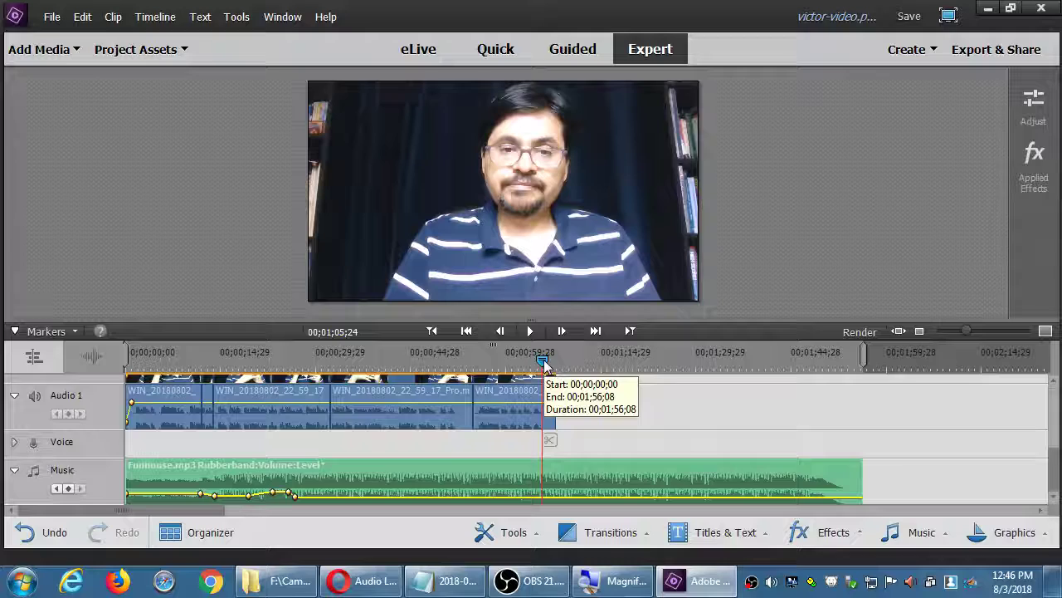
{"action": "left_click_drag", "start_coordinate": [542, 364], "coordinate": [556, 364]}
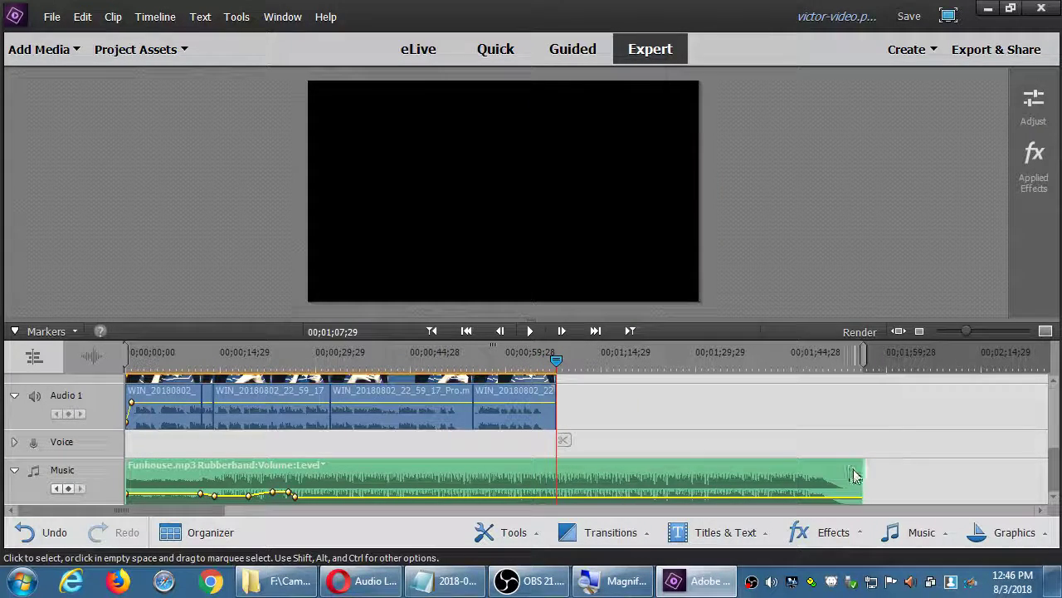
{"action": "left_click_drag", "start_coordinate": [856, 481], "coordinate": [532, 492]}
Apply Fade Out Audio to the end of the music clip
{"action": "right_click", "coordinate": [531, 492]}
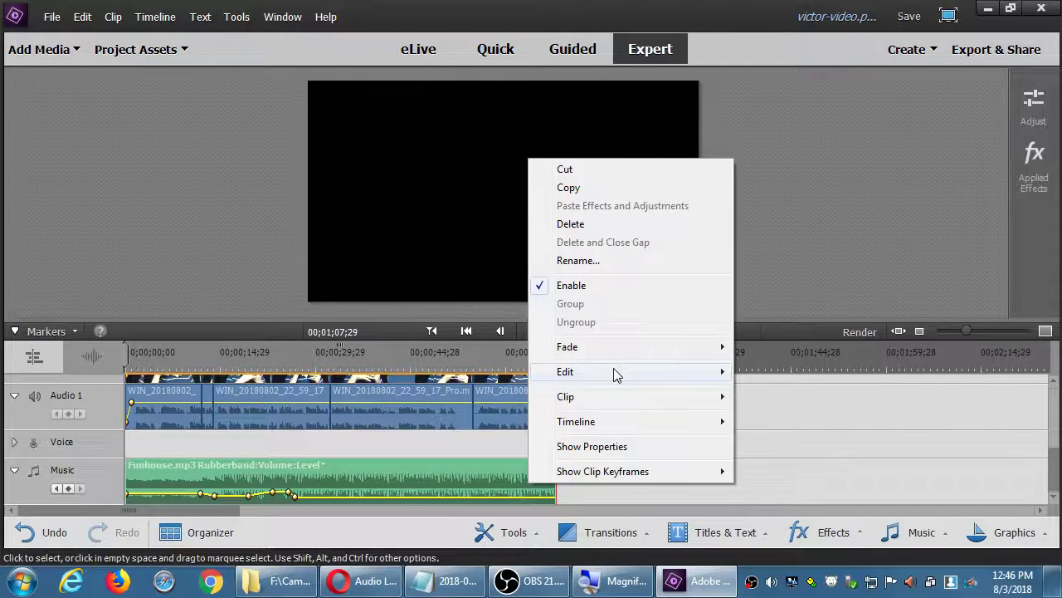
{"action": "mouse_move", "coordinate": [627, 352]}
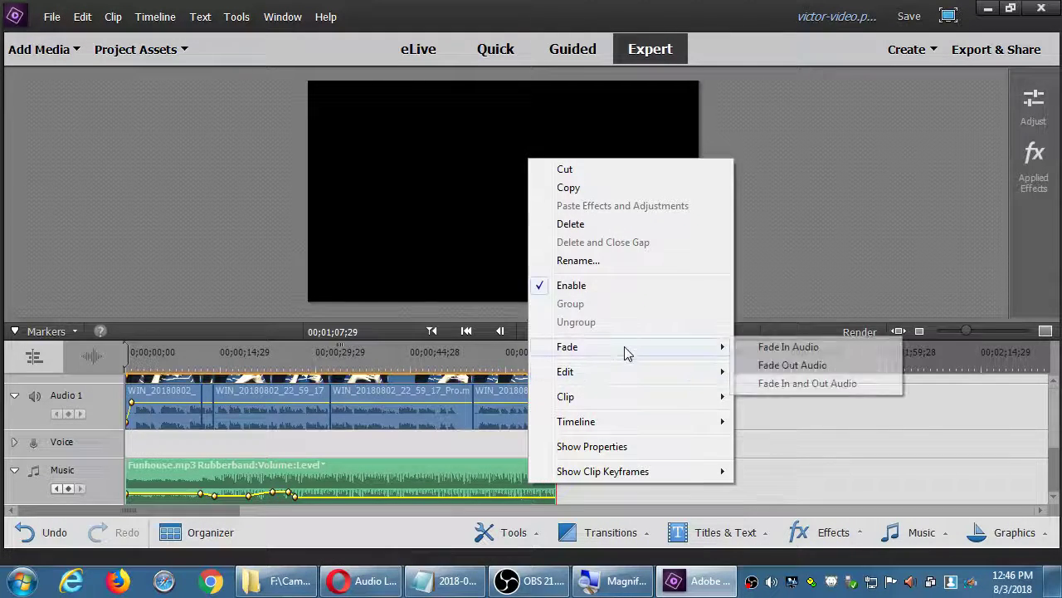
{"action": "left_click", "coordinate": [762, 367]}
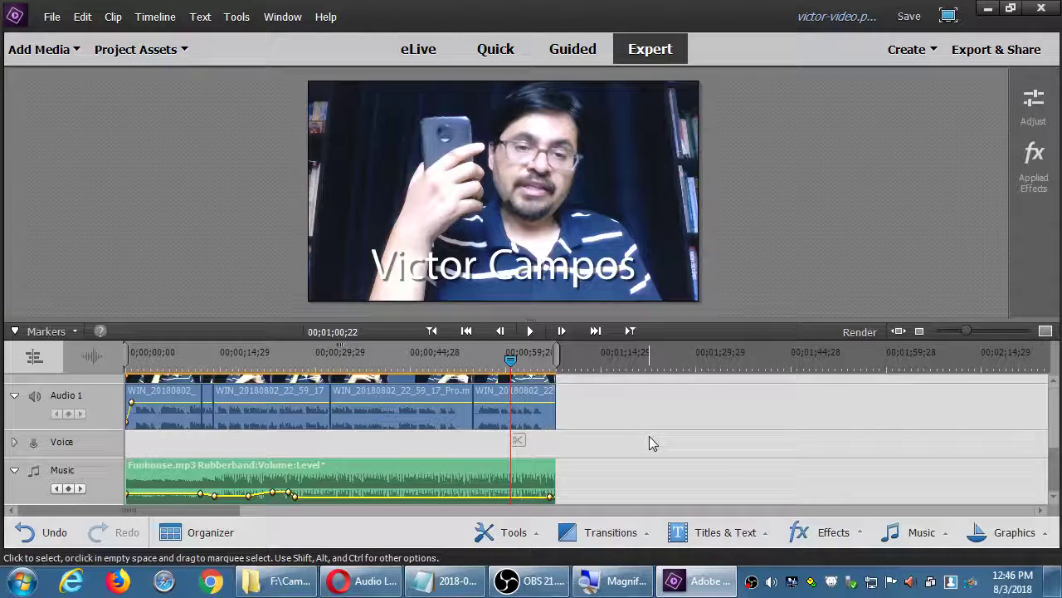
Save, play the ending, and nudge the music volume line slightly up near the end
{"action": "key", "text": "ctrl+s"}
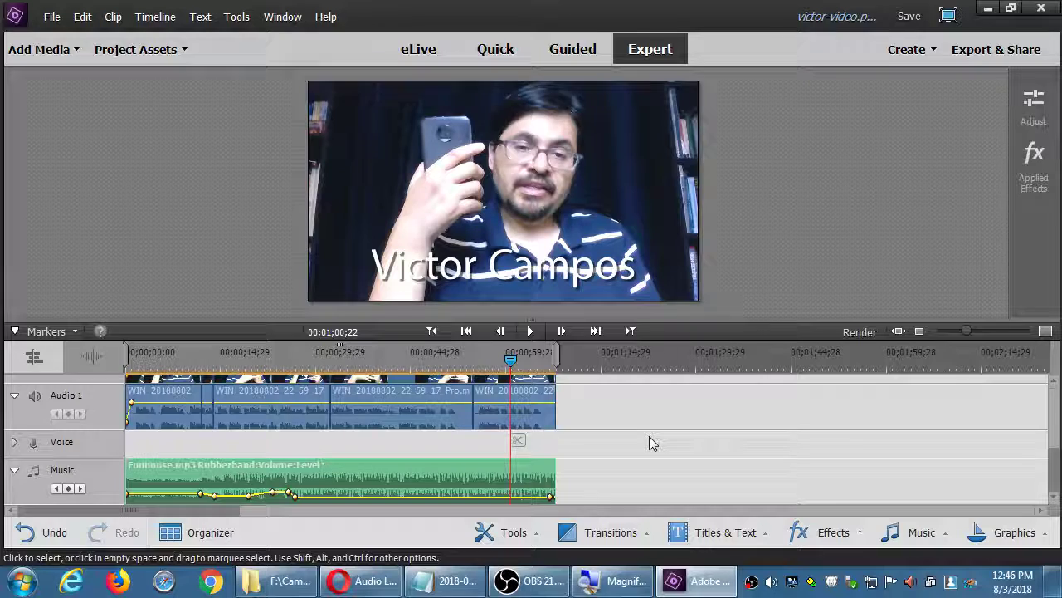
{"action": "key", "text": "space"}
{"action": "key", "text": "space"}
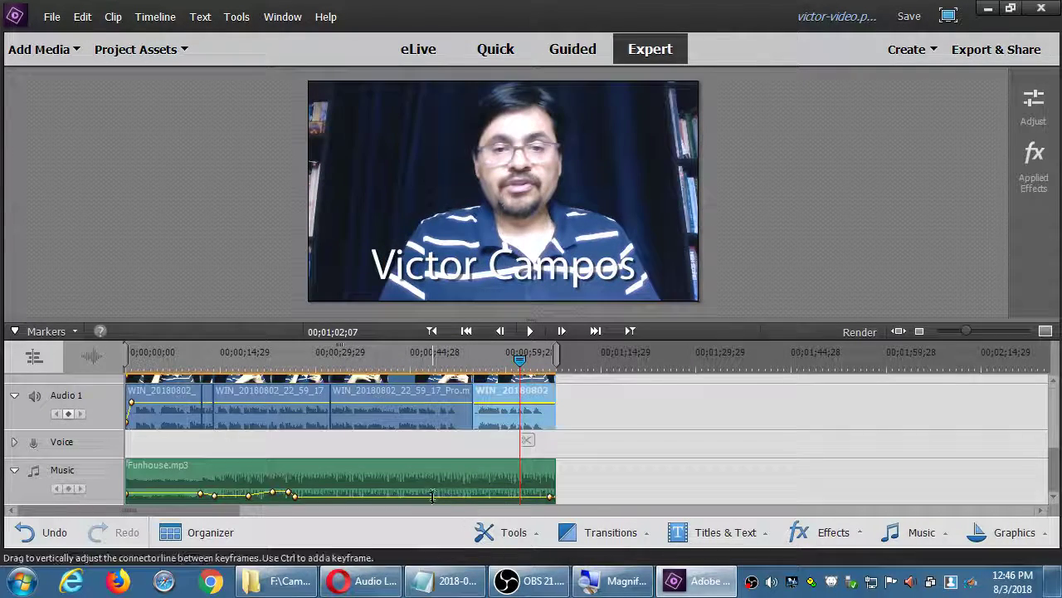
{"action": "left_click_drag", "start_coordinate": [432, 495], "coordinate": [434, 493]}
{"action": "key", "text": "space"}
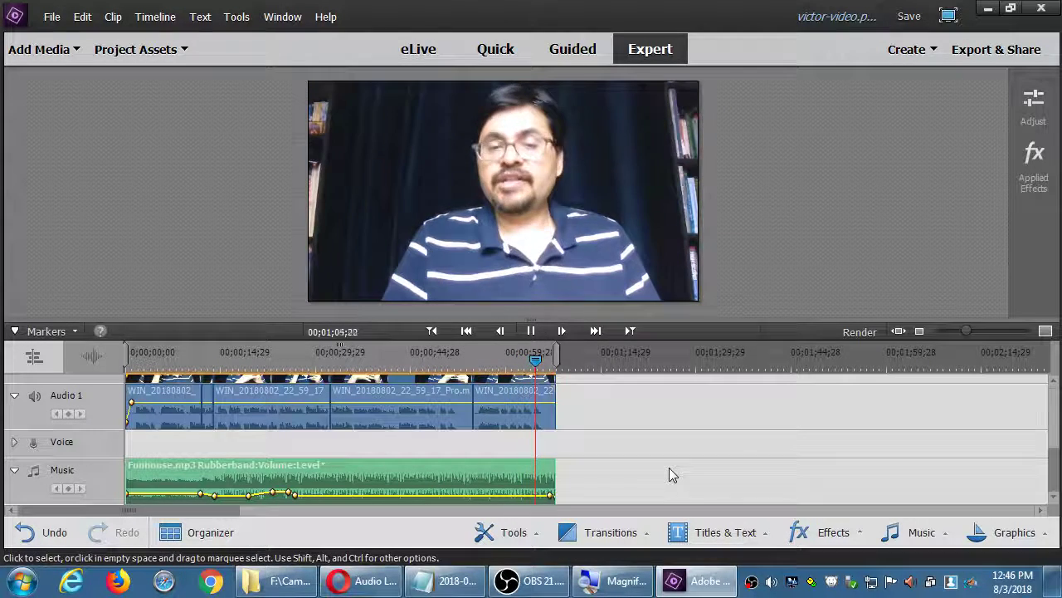
{"action": "key", "text": "equal"}
{"action": "key", "text": "equal"}
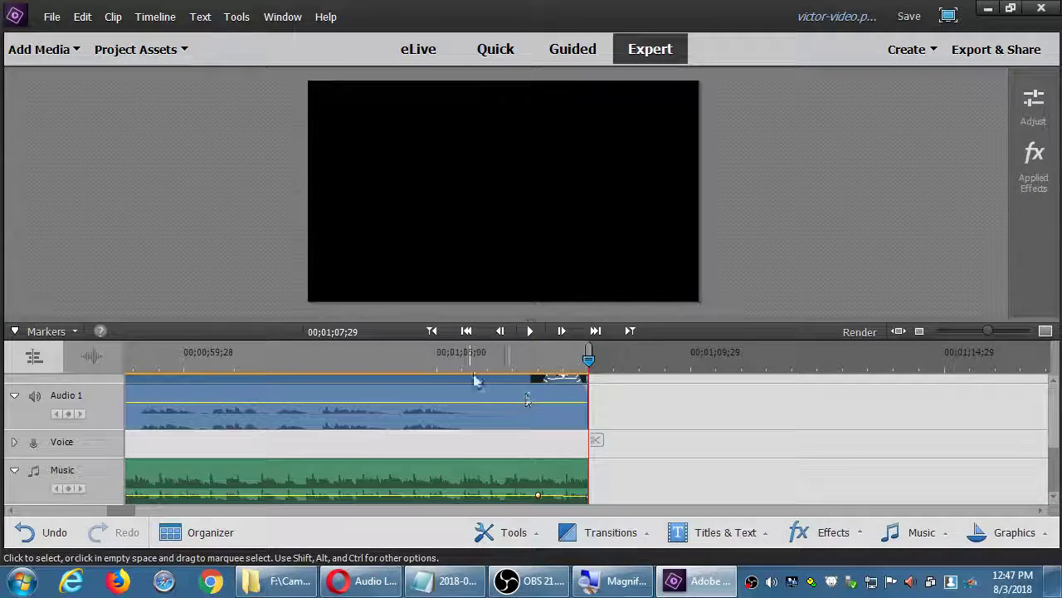
Add two music volume keyframes from 00;01;04;29 and raise the segment between them
{"action": "left_click", "coordinate": [420, 359]}
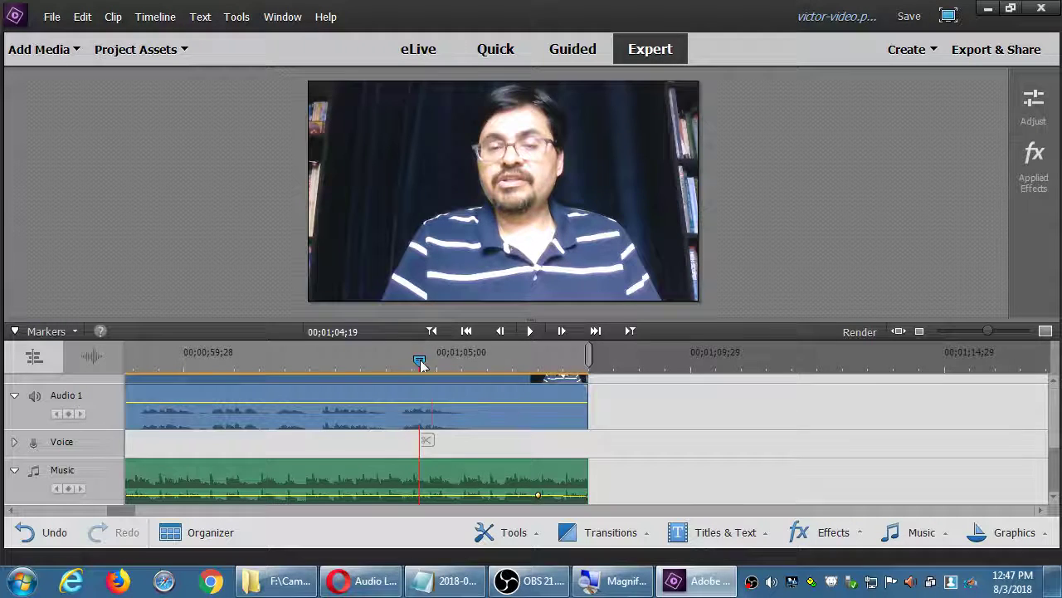
{"action": "left_click_drag", "start_coordinate": [420, 359], "coordinate": [435, 361]}
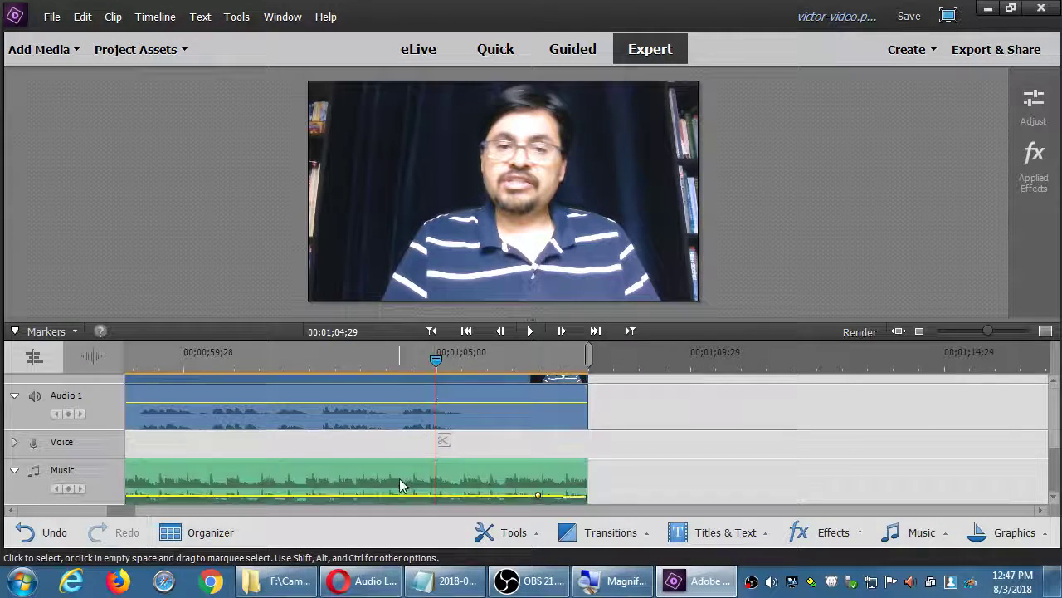
{"action": "left_click", "coordinate": [69, 489]}
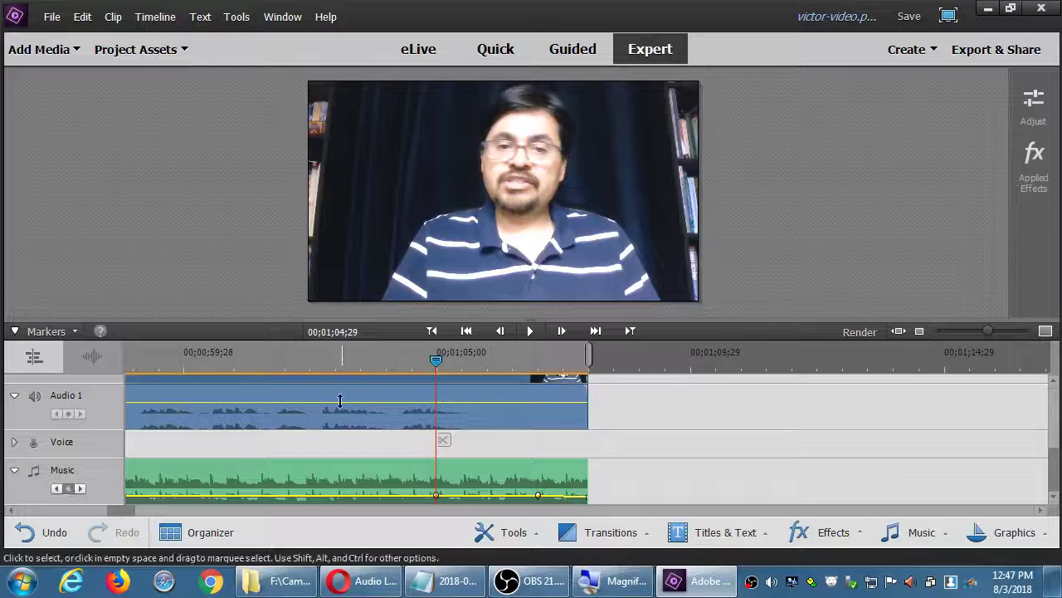
{"action": "left_click_drag", "start_coordinate": [440, 361], "coordinate": [478, 372]}
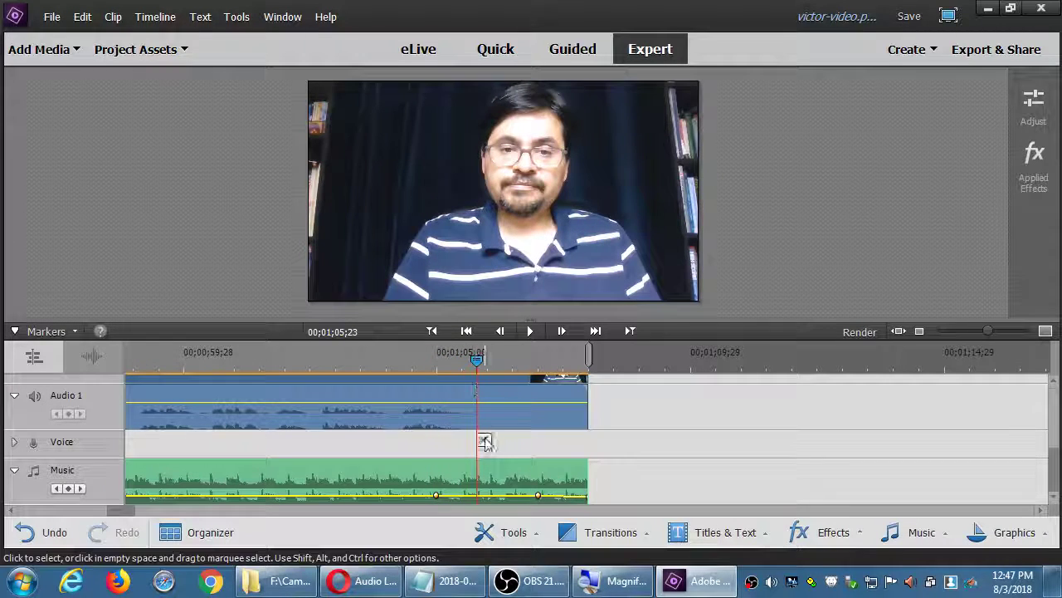
{"action": "left_click", "coordinate": [69, 489]}
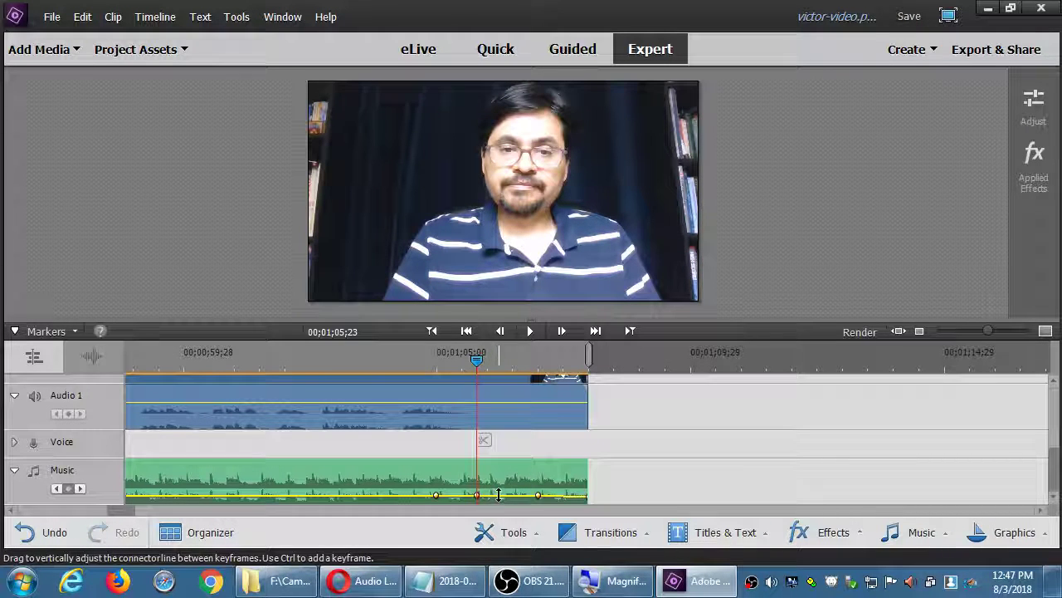
{"action": "left_click_drag", "start_coordinate": [498, 496], "coordinate": [498, 483]}
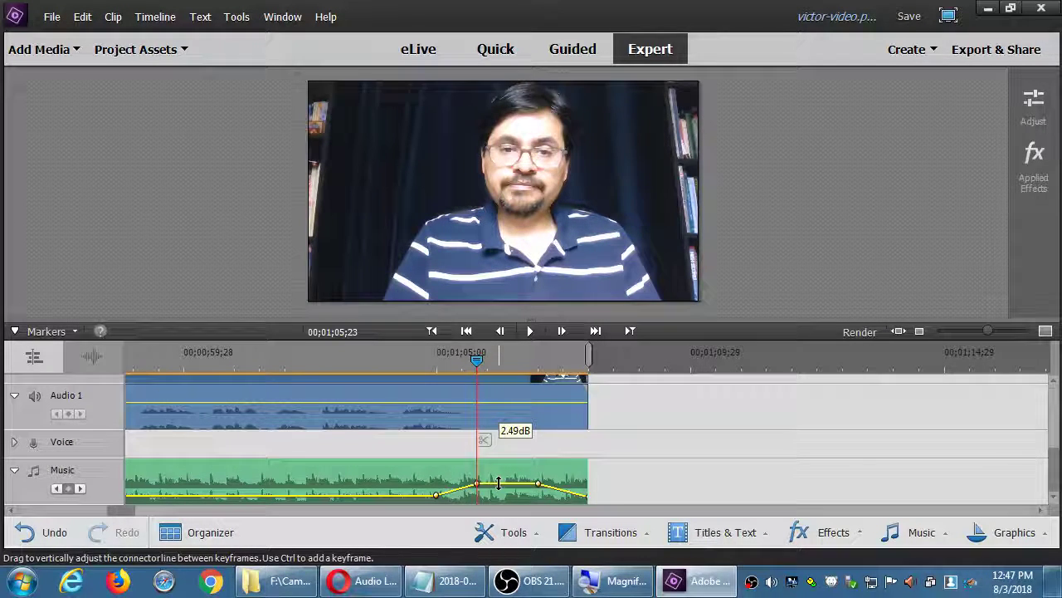
Preview the louder section and lower it slightly to about -2.49 dB
{"action": "left_click", "coordinate": [395, 362]}
{"action": "key", "text": "space"}
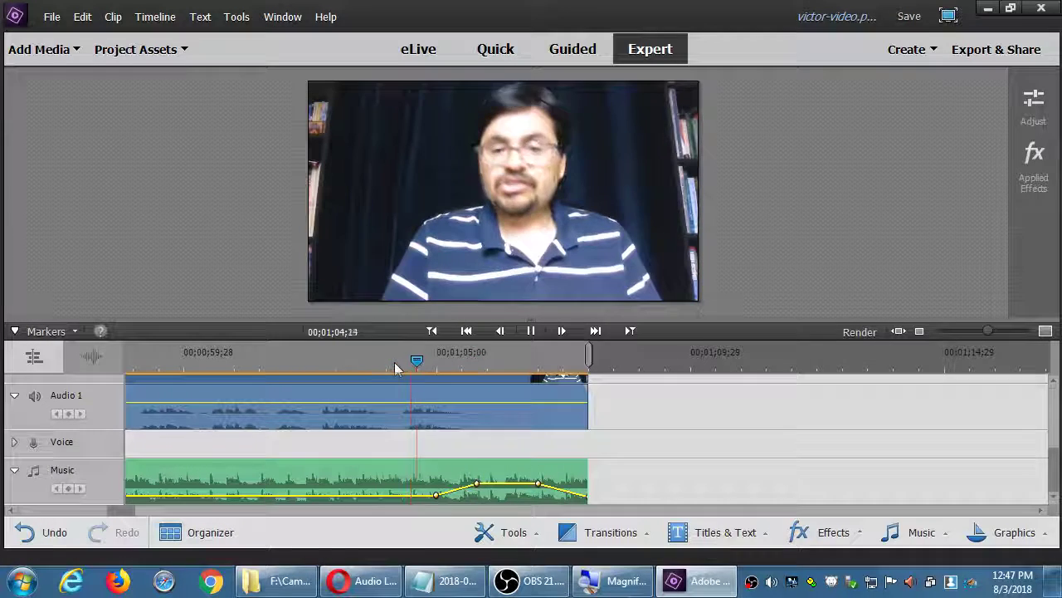
{"action": "left_click", "coordinate": [328, 399]}
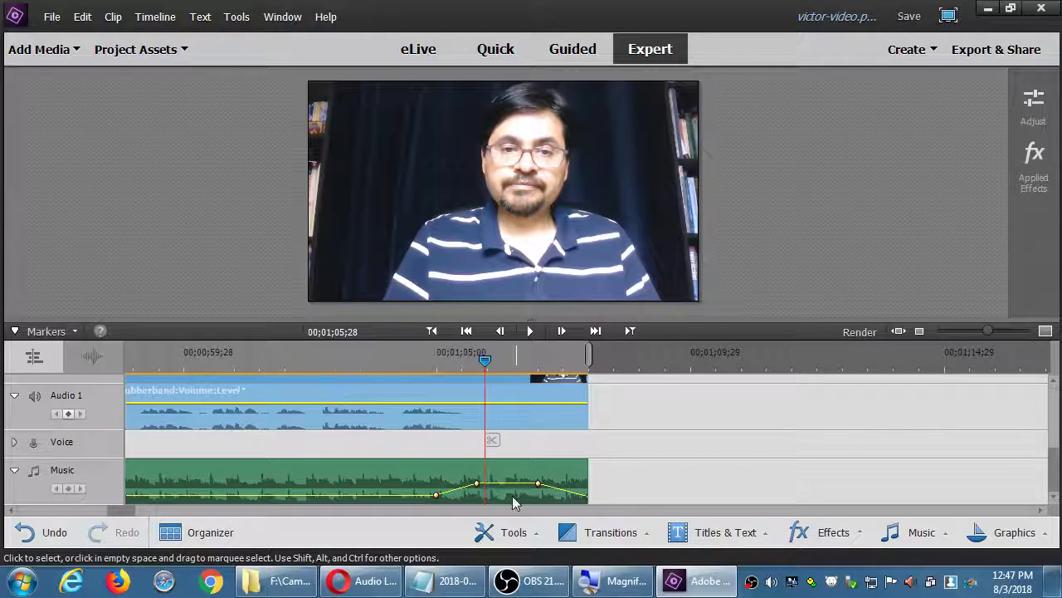
{"action": "left_click_drag", "start_coordinate": [520, 489], "coordinate": [516, 492]}
{"action": "left_click", "coordinate": [388, 360]}
{"action": "key", "text": "space"}
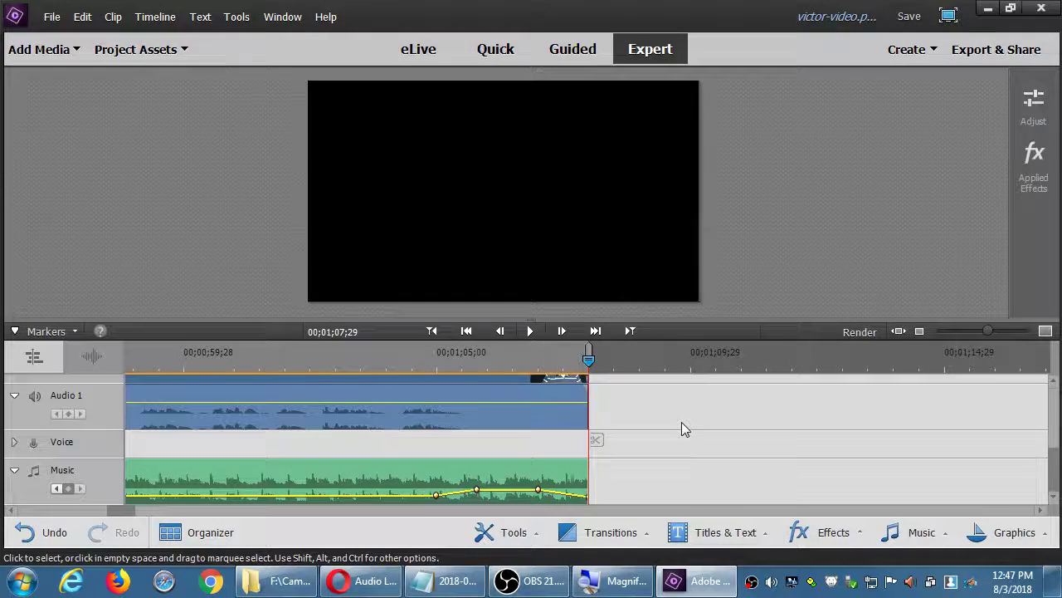
Save the project, fit the whole edit in the timeline, and save again
{"action": "key", "text": "ctrl+s"}
{"action": "key", "text": "backslash"}
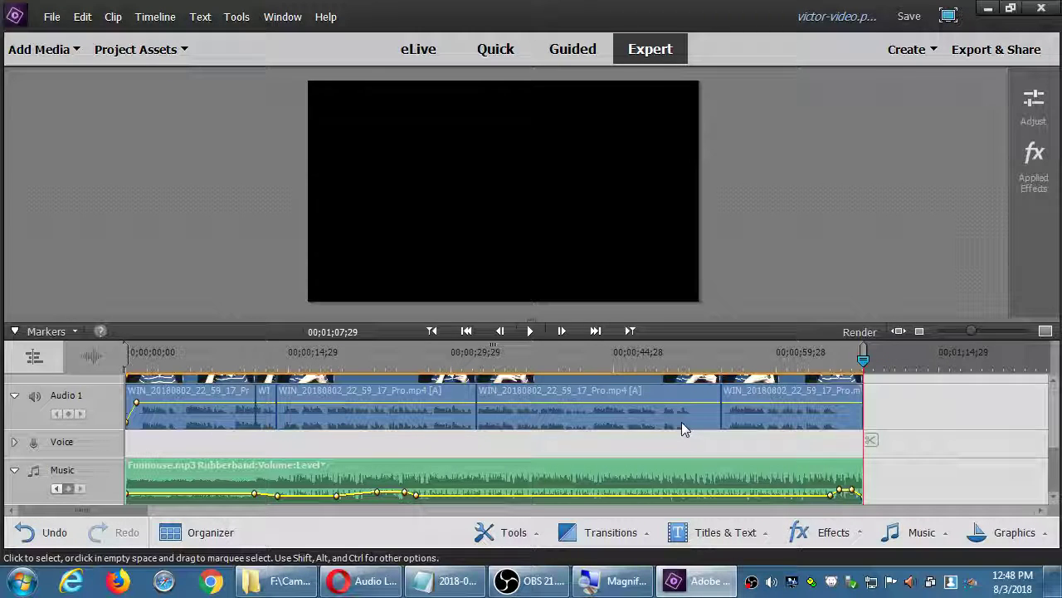
{"action": "key", "text": "ctrl+s"}
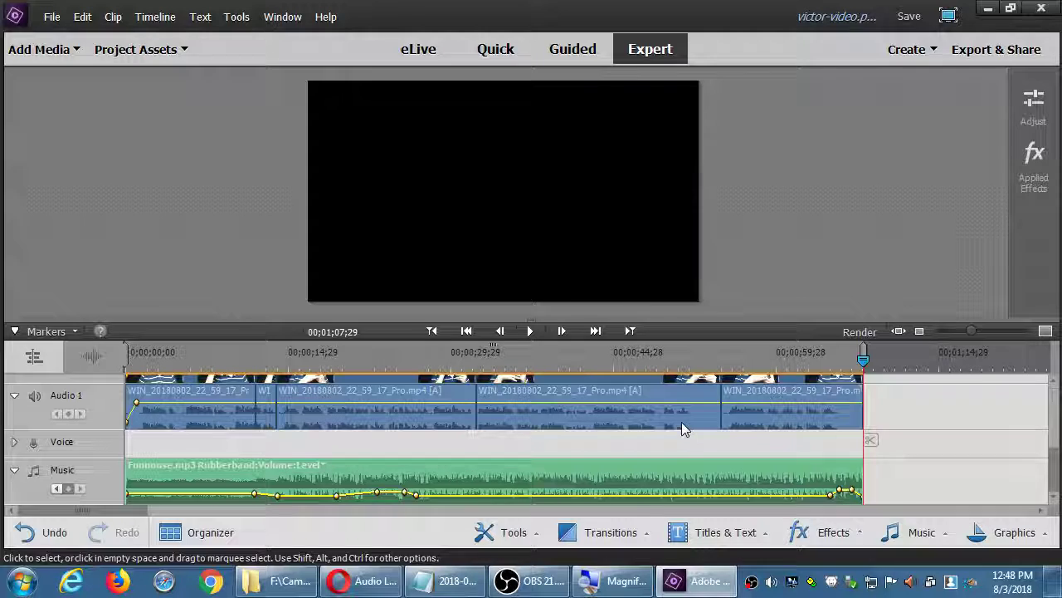
Enlarge the timeline at 00;00;37;25 to reveal Video 2 and save the project
{"action": "left_click", "coordinate": [537, 361]}
{"action": "left_click_drag", "start_coordinate": [546, 320], "coordinate": [576, 255]}
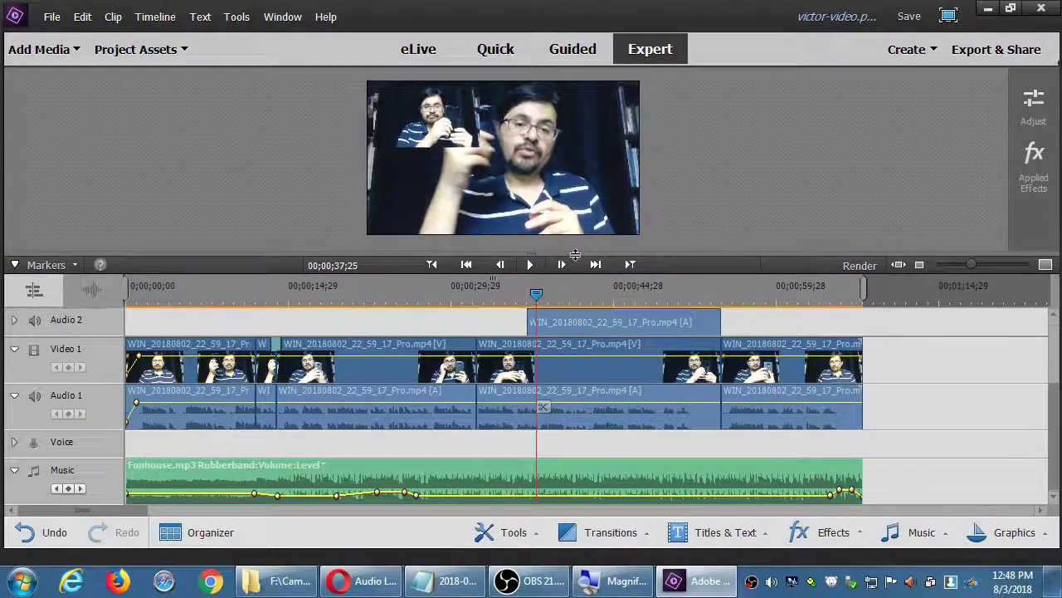
{"action": "key", "text": "ctrl+s"}
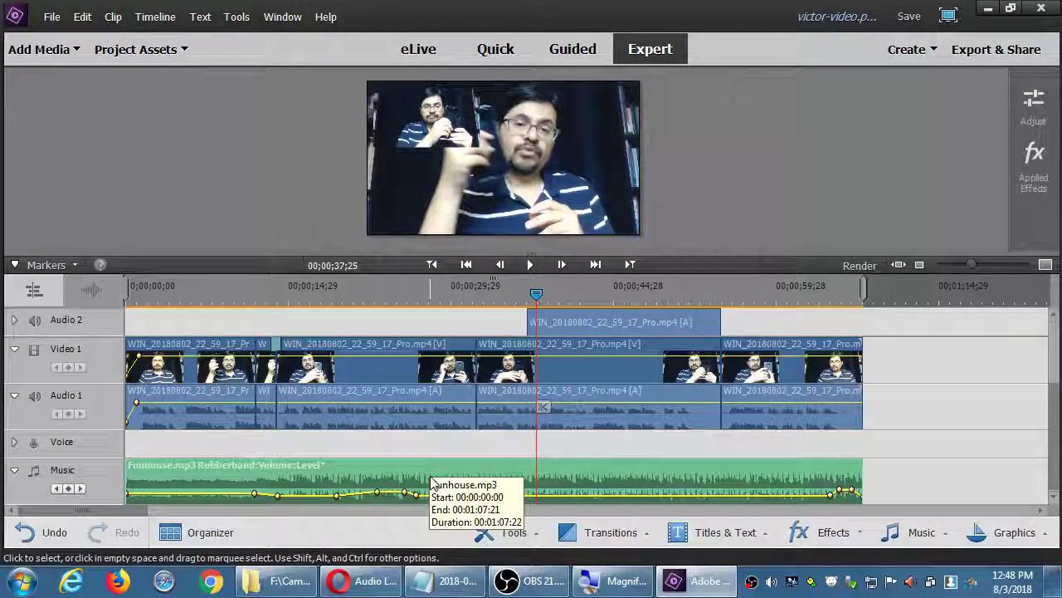
{"action": "left_click", "coordinate": [336, 380]}
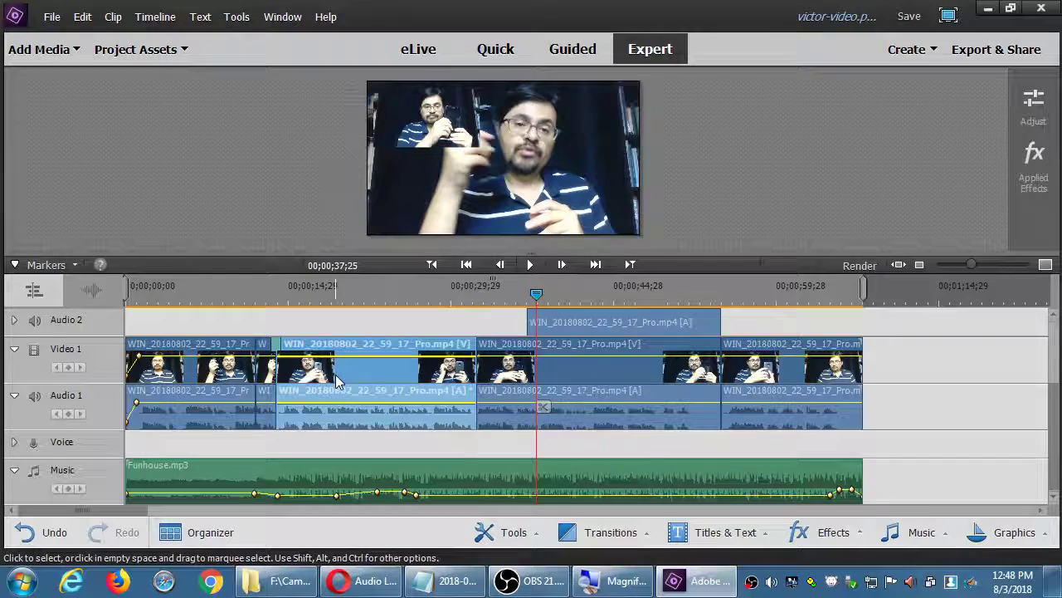
{"action": "scroll", "coordinate": [772, 384], "scroll_direction": "up", "scroll_amount": 3}
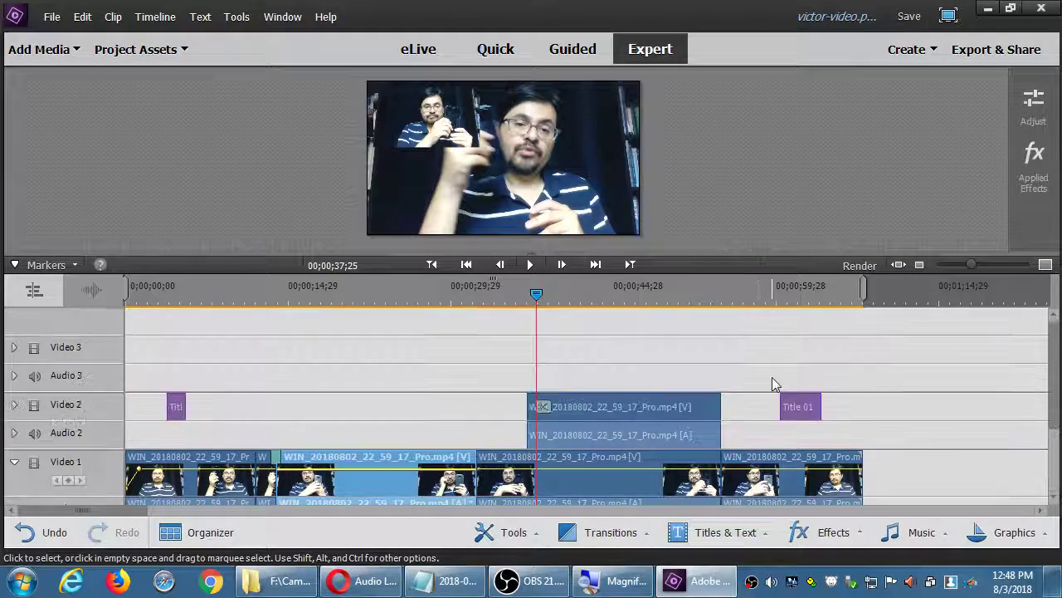
Check the titles at 45;27, 47;08, the closing and opening titles, then enlarge the monitor and save
{"action": "left_click", "coordinate": [576, 296]}
{"action": "left_click", "coordinate": [624, 296]}
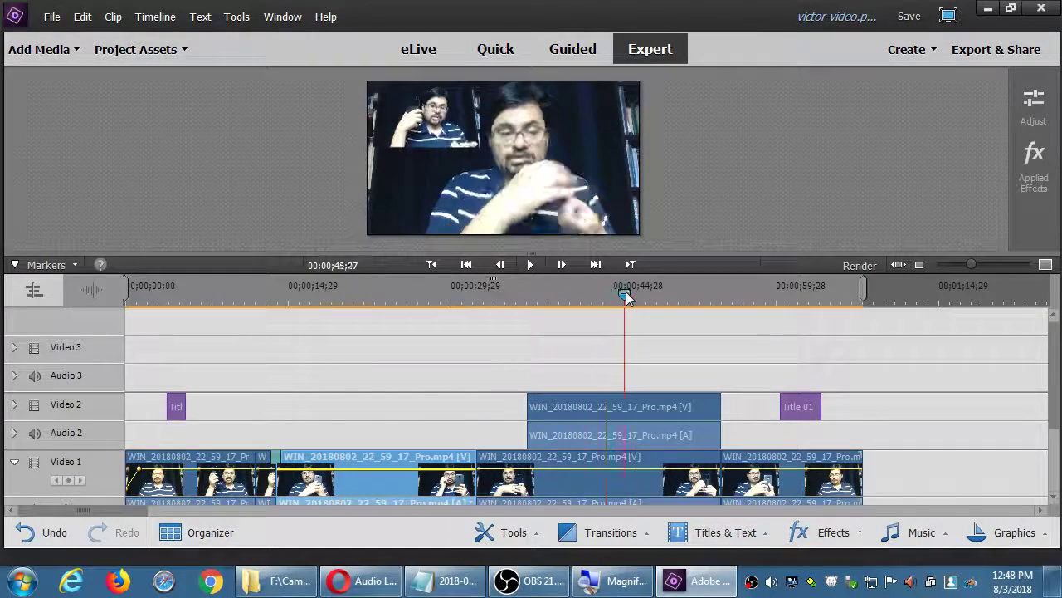
{"action": "left_click_drag", "start_coordinate": [626, 297], "coordinate": [640, 295]}
{"action": "key", "text": "XF86AudioMute"}
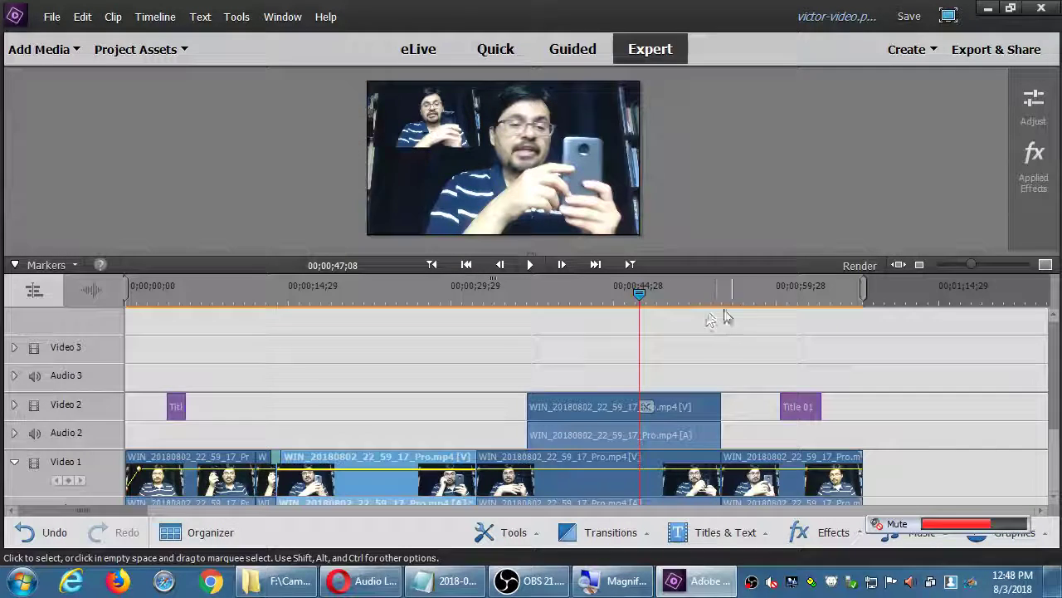
{"action": "left_click", "coordinate": [797, 297]}
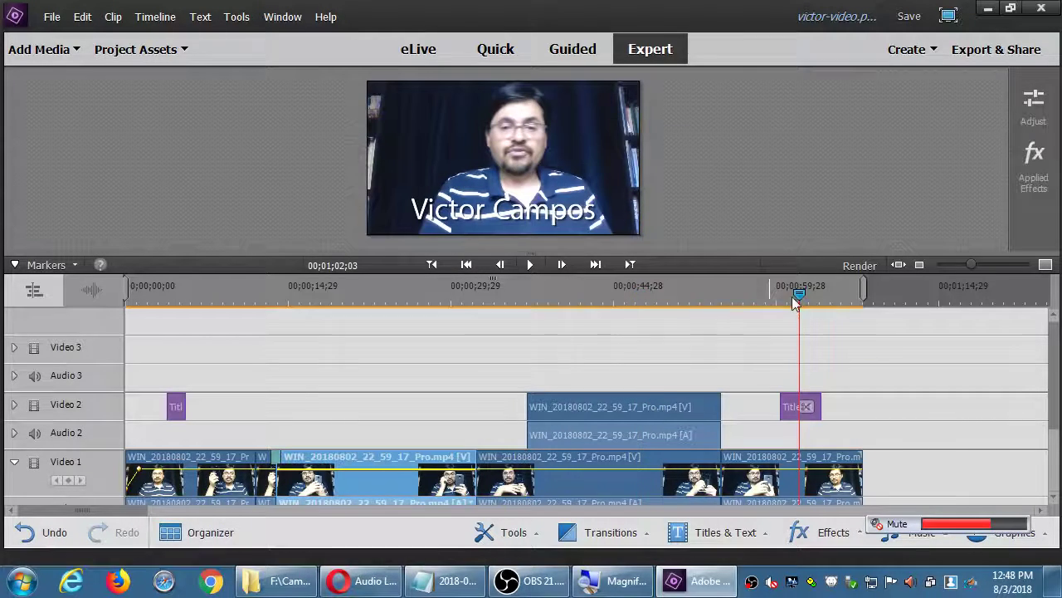
{"action": "left_click", "coordinate": [174, 304]}
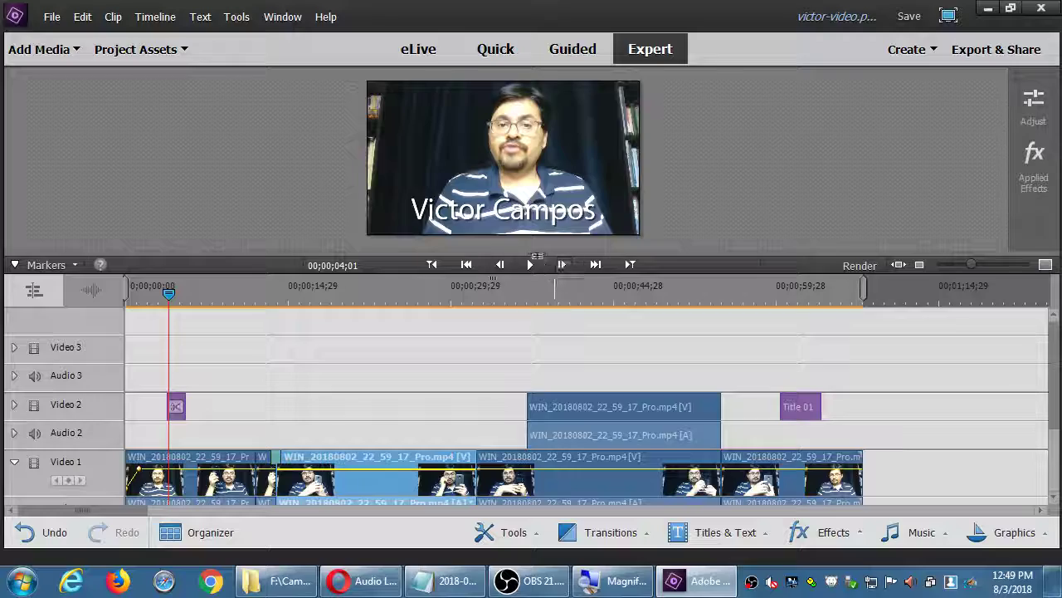
{"action": "left_click_drag", "start_coordinate": [537, 257], "coordinate": [527, 323]}
{"action": "key", "text": "ctrl+s"}
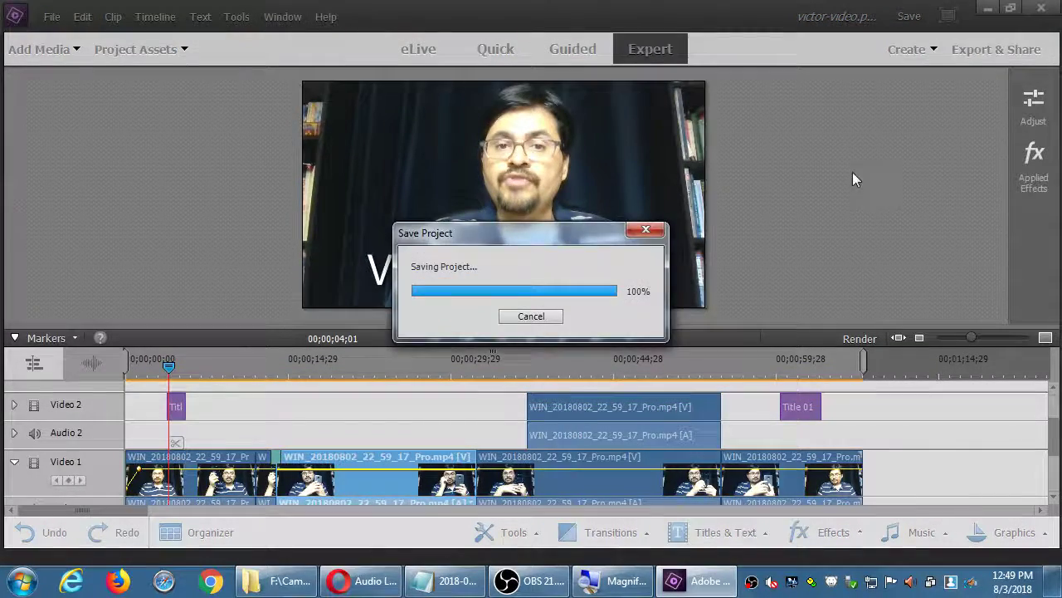
Survey the Disc (declining menus) and Online options, previewing Facebook and Vimeo before returning to YouTube
{"action": "left_click", "coordinate": [989, 58]}
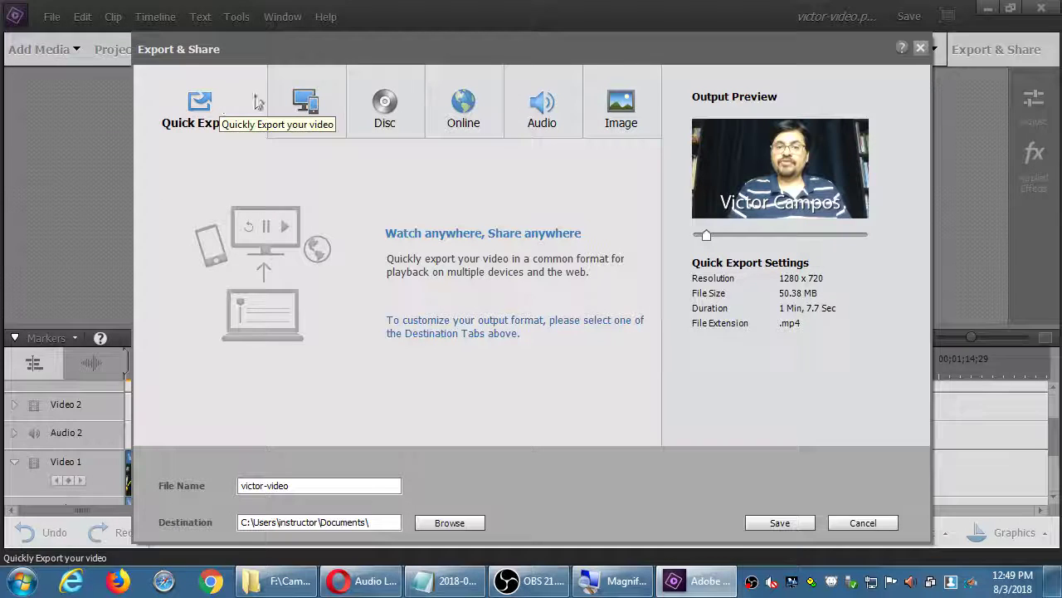
{"action": "left_click", "coordinate": [386, 102]}
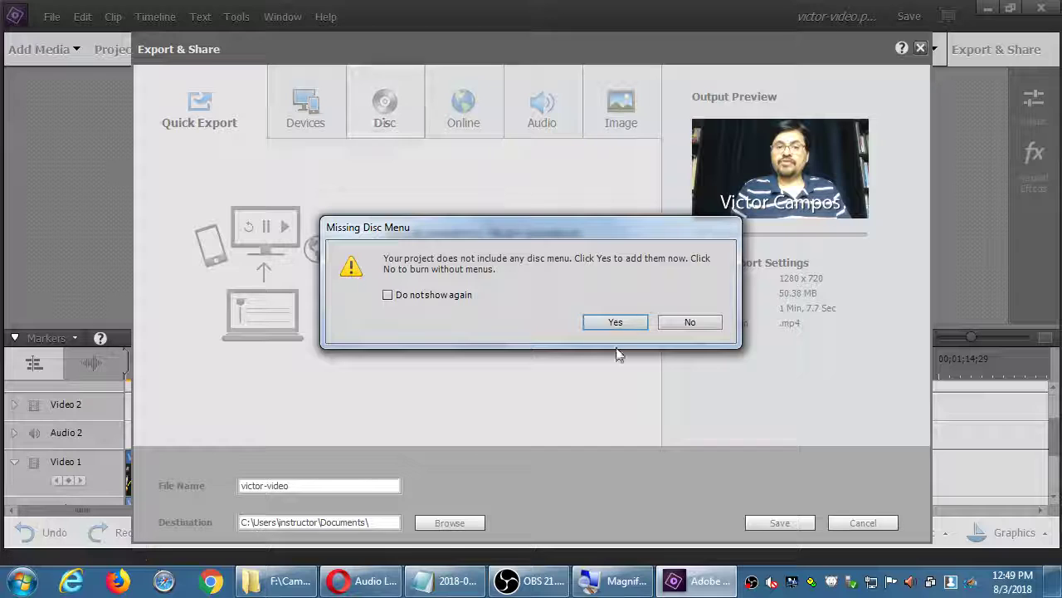
{"action": "left_click", "coordinate": [689, 322]}
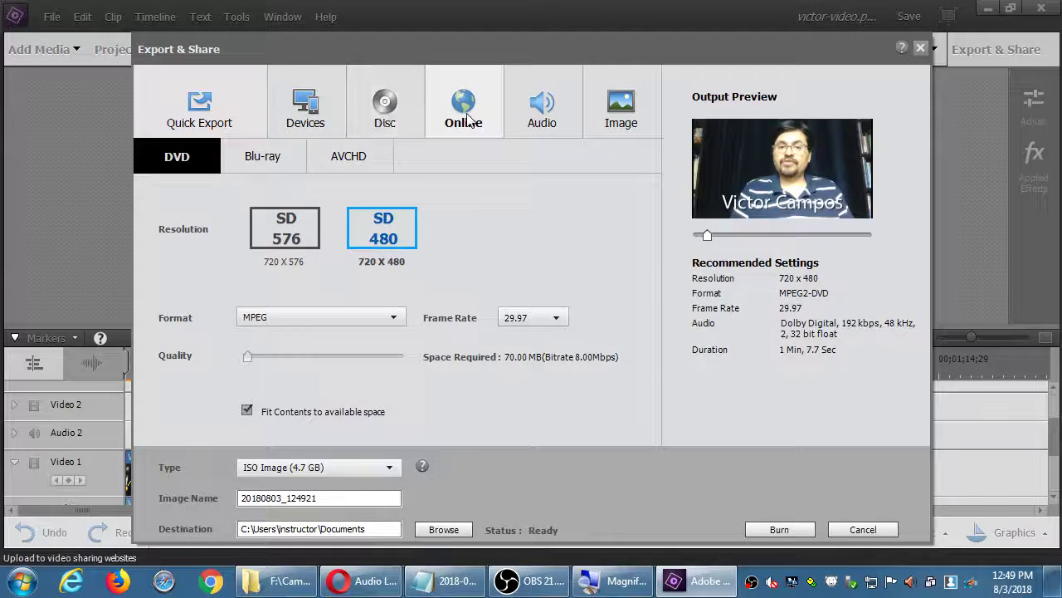
{"action": "left_click", "coordinate": [468, 119]}
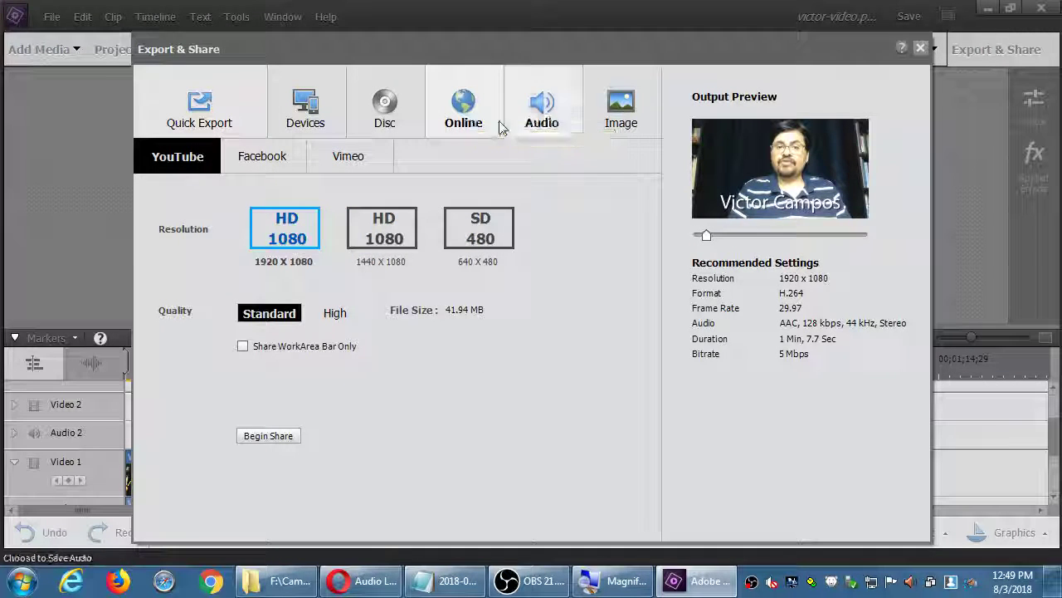
{"action": "left_click", "coordinate": [533, 119]}
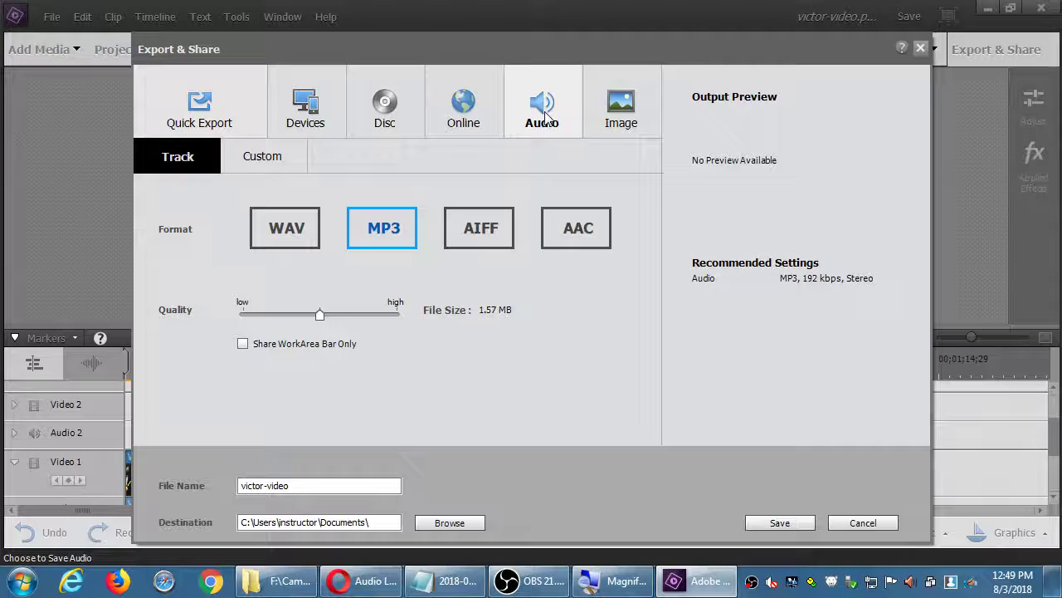
{"action": "left_click", "coordinate": [487, 119]}
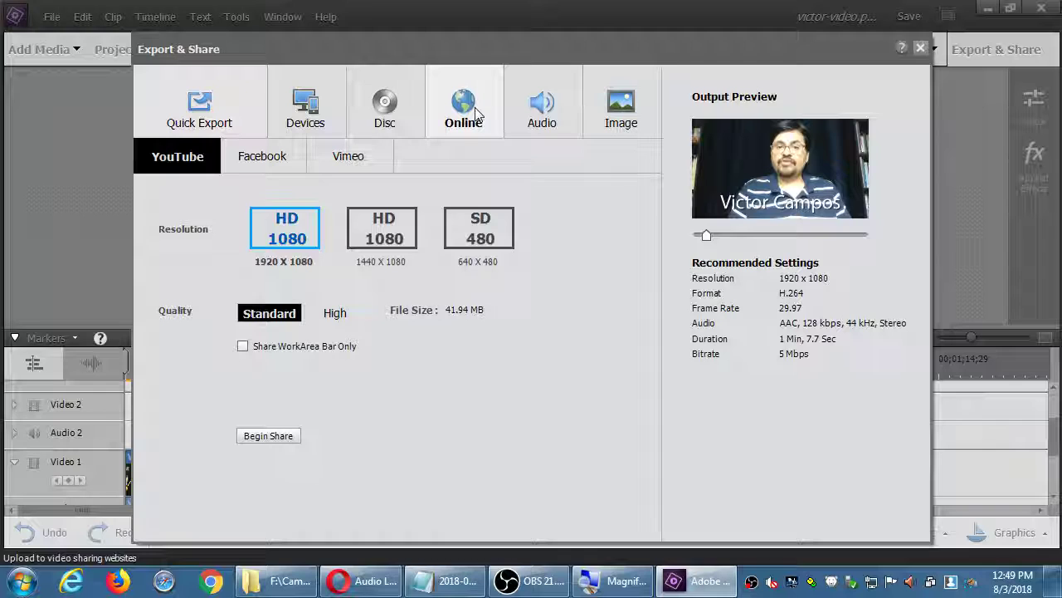
{"action": "left_click", "coordinate": [258, 157]}
{"action": "left_click", "coordinate": [350, 158]}
{"action": "left_click", "coordinate": [177, 156]}
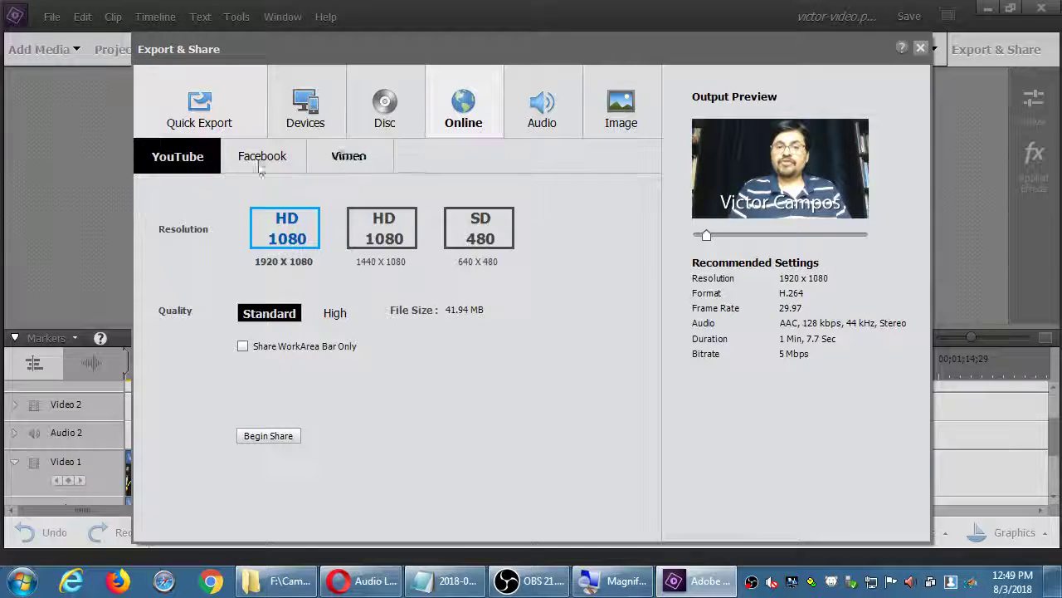
Browse the Audio, Image and Devices presets (TV, mobile, custom, computer) and the Quick Export summary
{"action": "left_click", "coordinate": [537, 133]}
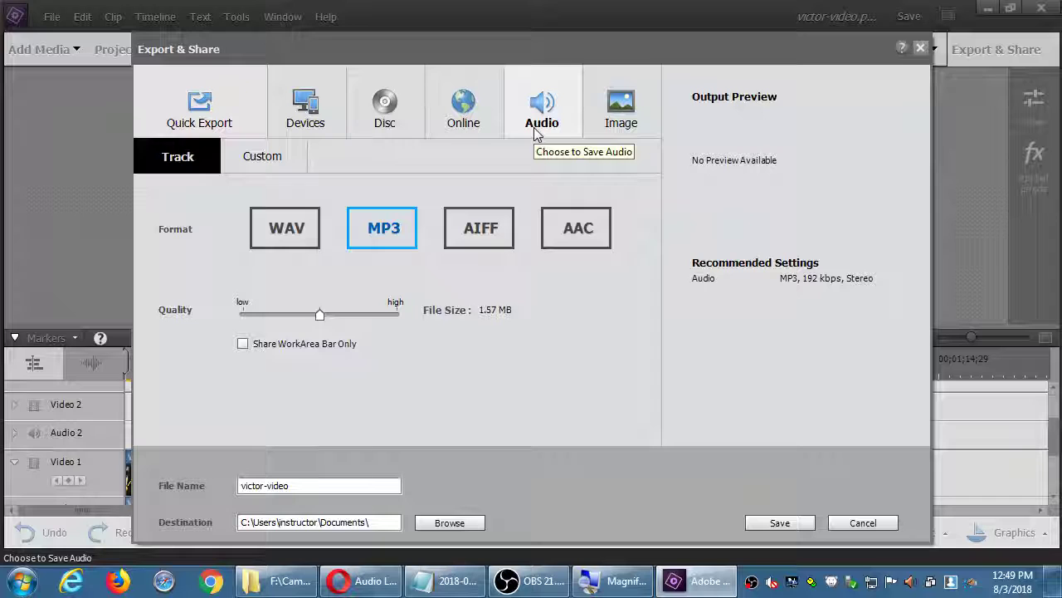
{"action": "left_click", "coordinate": [604, 123]}
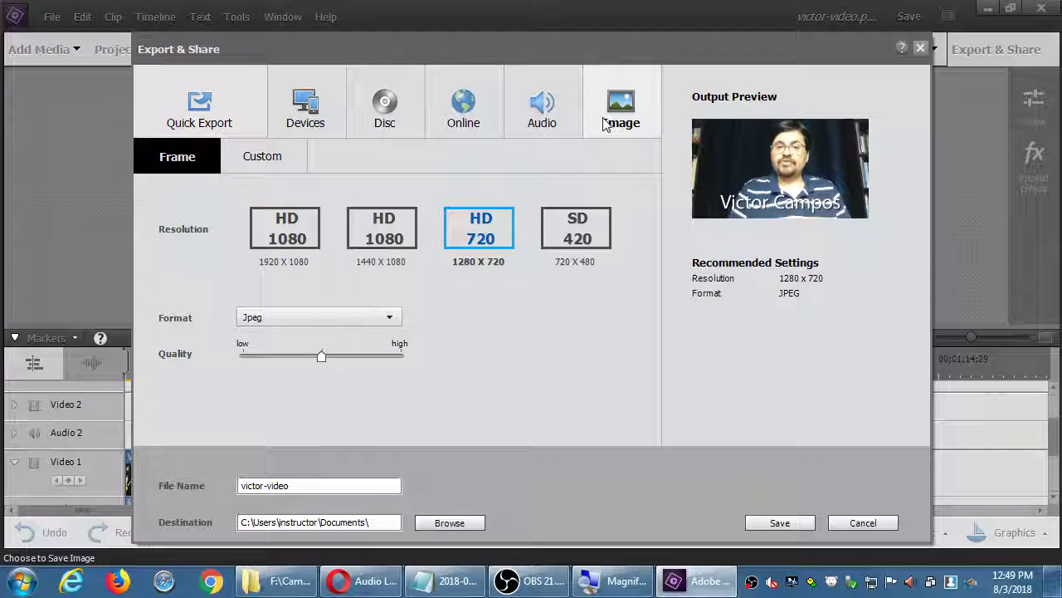
{"action": "left_click", "coordinate": [307, 107]}
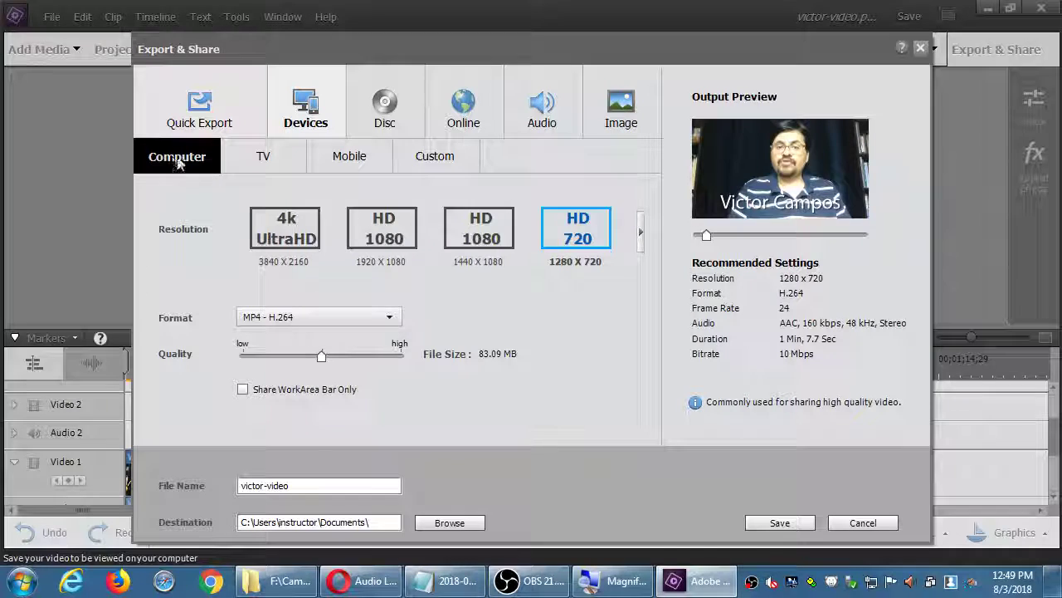
{"action": "left_click", "coordinate": [262, 157]}
{"action": "left_click", "coordinate": [341, 159]}
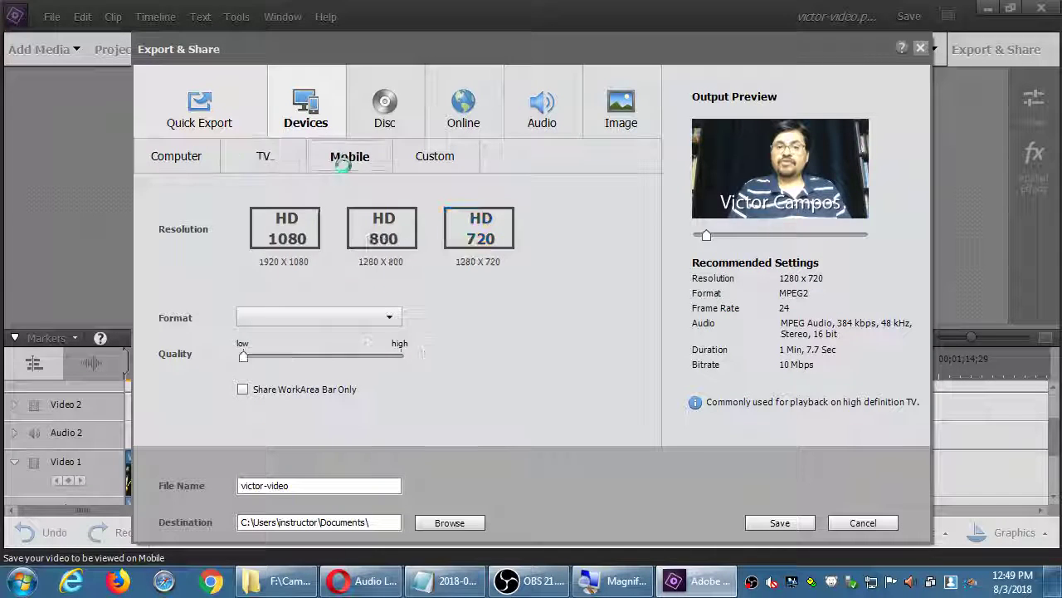
{"action": "left_click", "coordinate": [438, 163]}
{"action": "left_click", "coordinate": [199, 157]}
{"action": "left_click", "coordinate": [206, 120]}
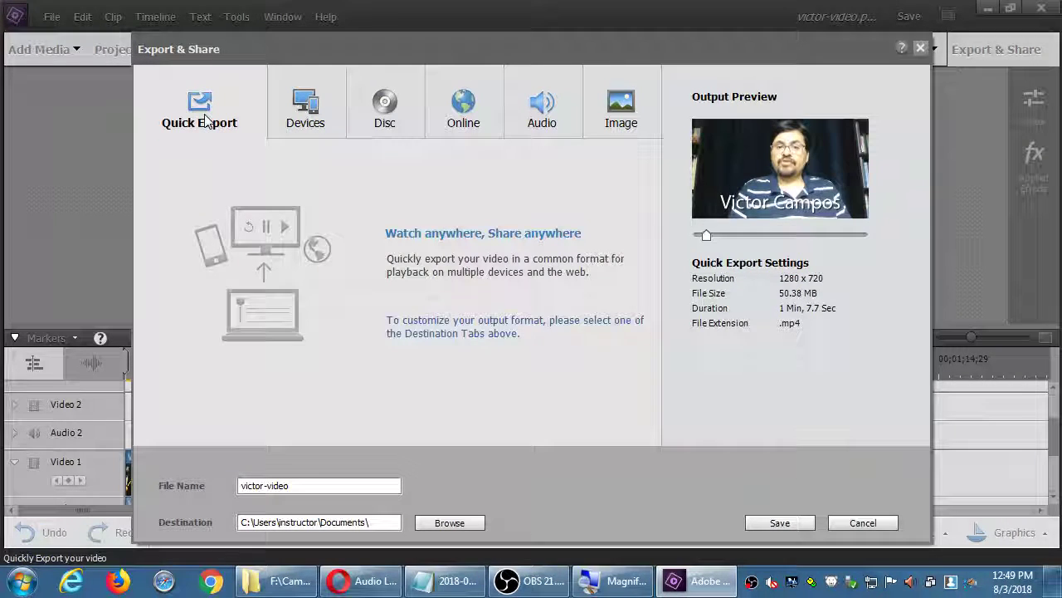
{"action": "left_click", "coordinate": [461, 106]}
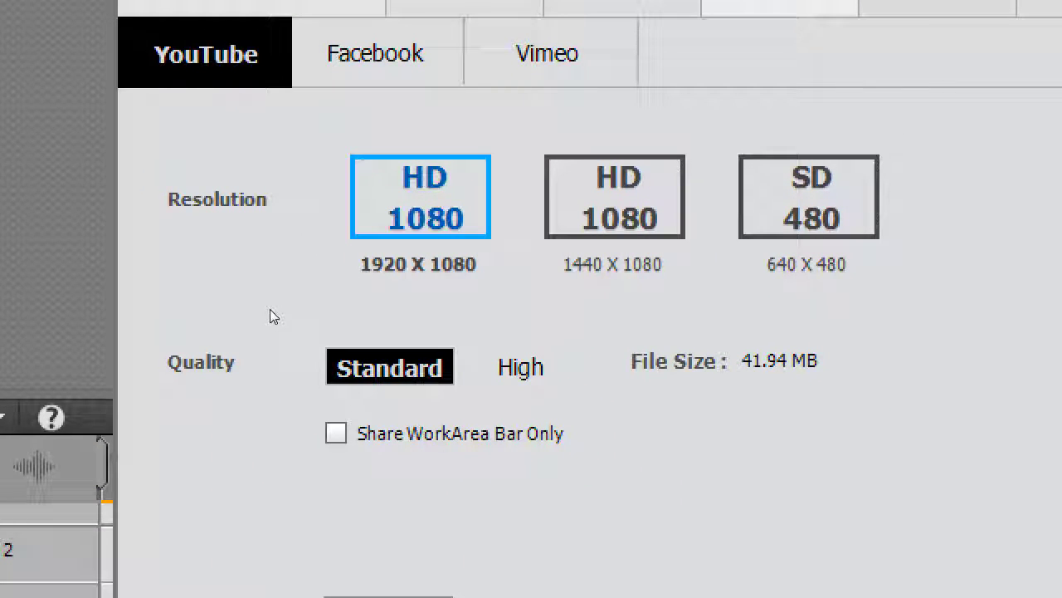
{"action": "left_click", "coordinate": [522, 367]}
{"action": "left_click", "coordinate": [390, 367]}
{"action": "key", "text": "Right"}
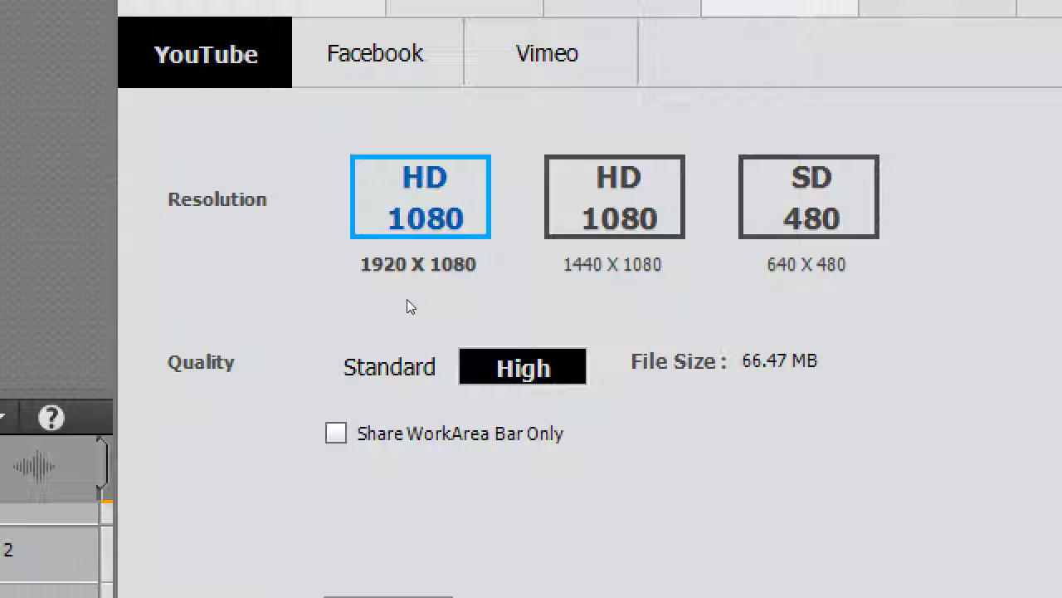
{"action": "key", "text": "Left"}
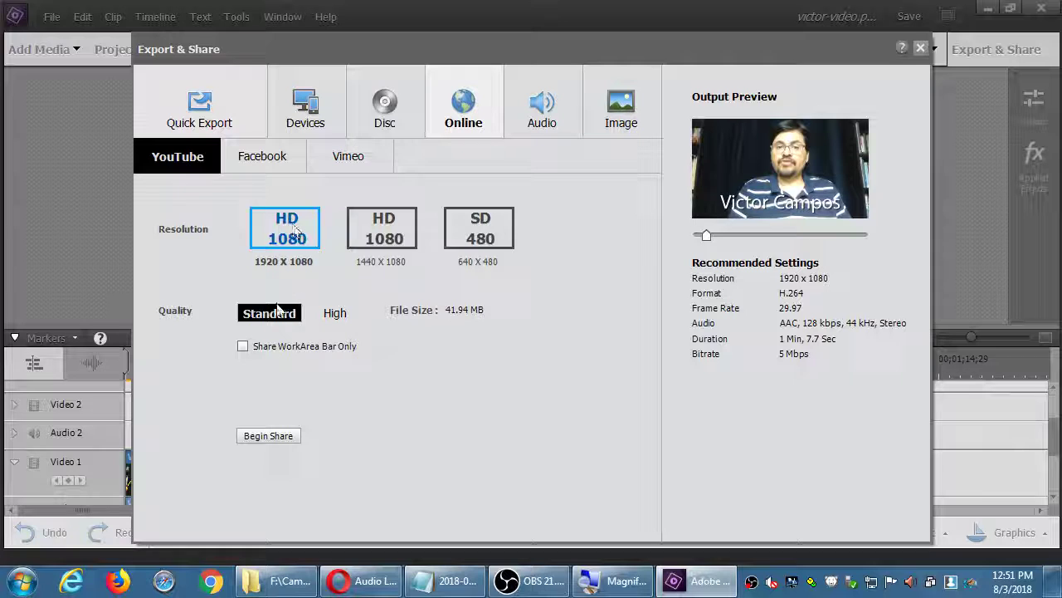
Attempt the YouTube share, then switch to Devices > Computer export at HD 720, MP4 - H.264
{"action": "left_click", "coordinate": [280, 437]}
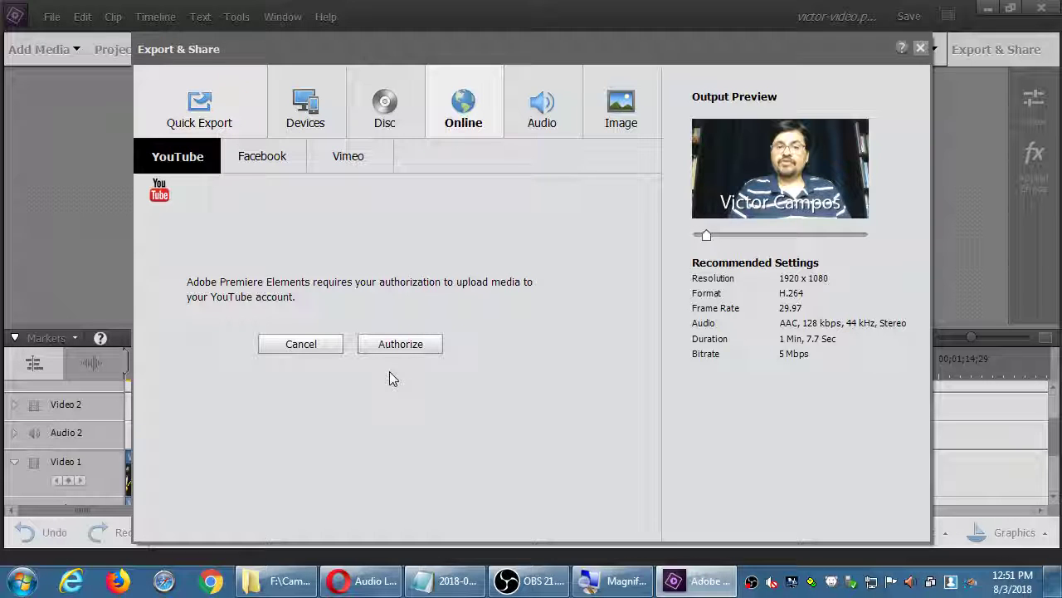
{"action": "left_click", "coordinate": [326, 113]}
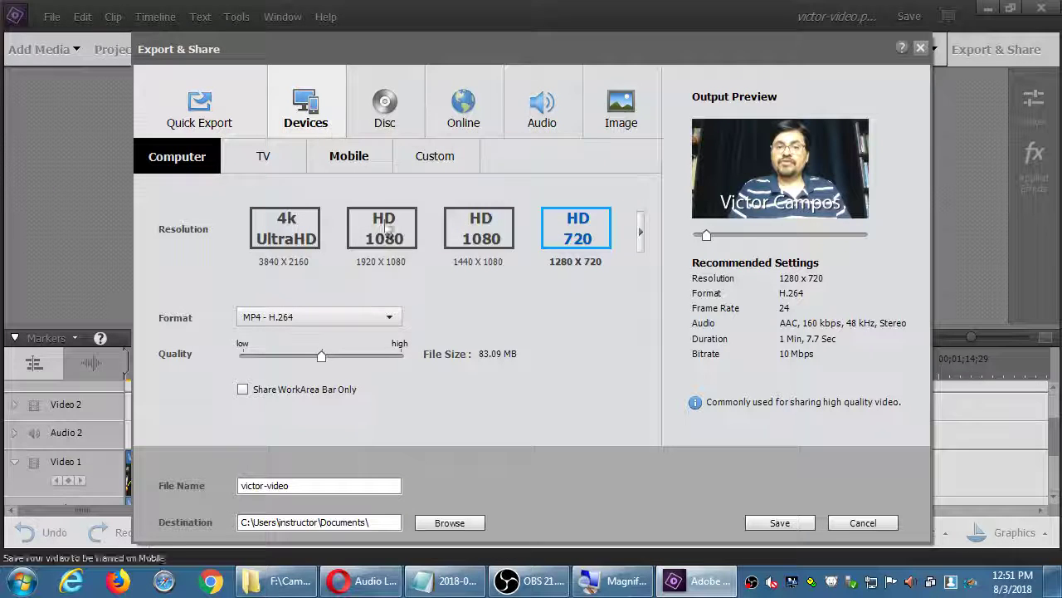
Choose the HD 1080 (1920 x 1080) computer preset, glance at the YouTube, Vimeo and Facebook presets, then return to Computer
{"action": "left_click", "coordinate": [396, 246]}
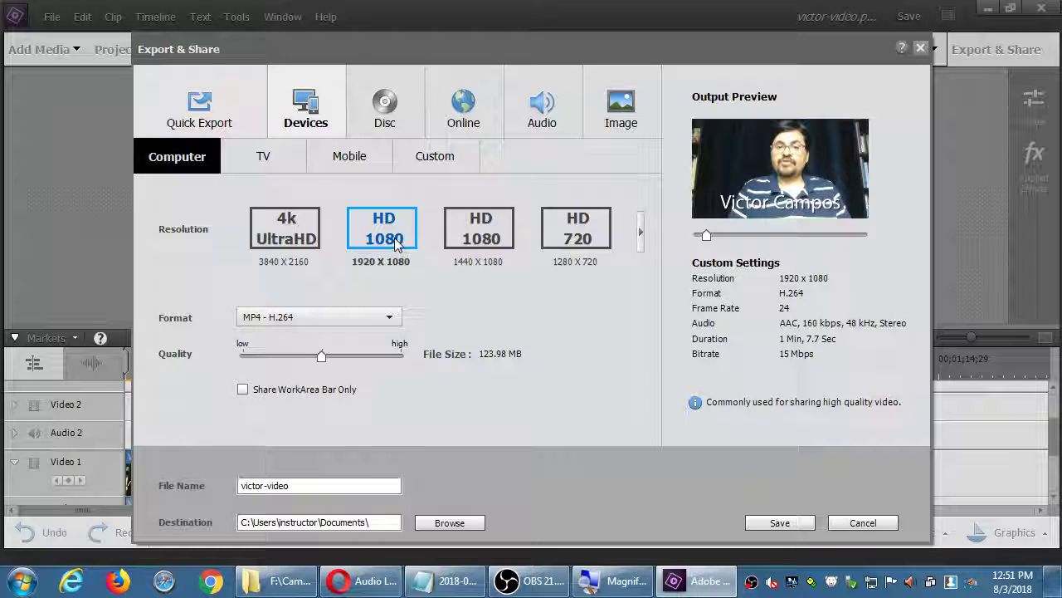
{"action": "left_click", "coordinate": [467, 120]}
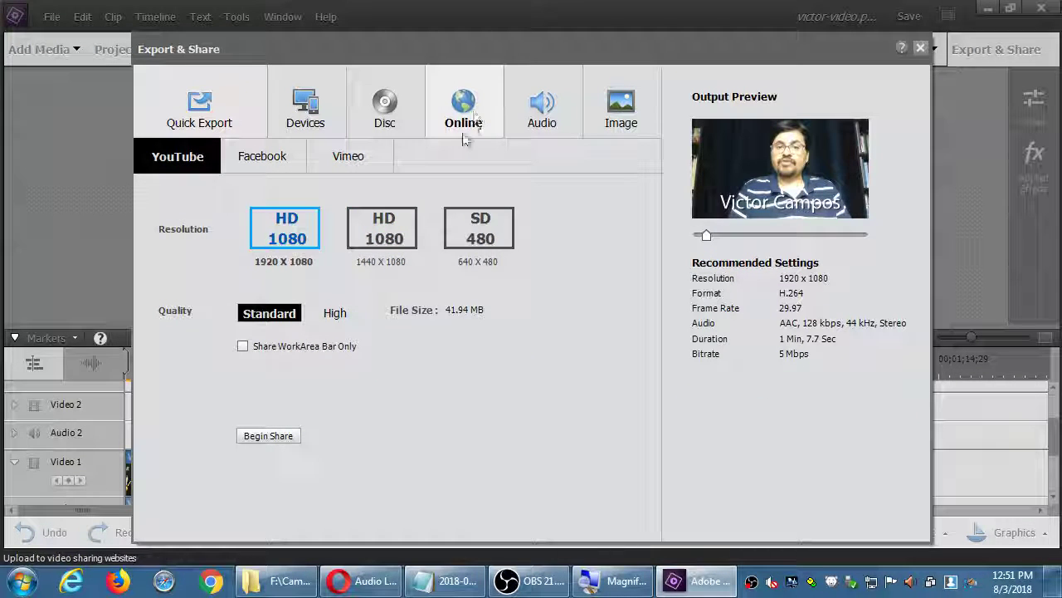
{"action": "left_click", "coordinate": [377, 158]}
{"action": "left_click", "coordinate": [279, 159]}
{"action": "left_click", "coordinate": [216, 159]}
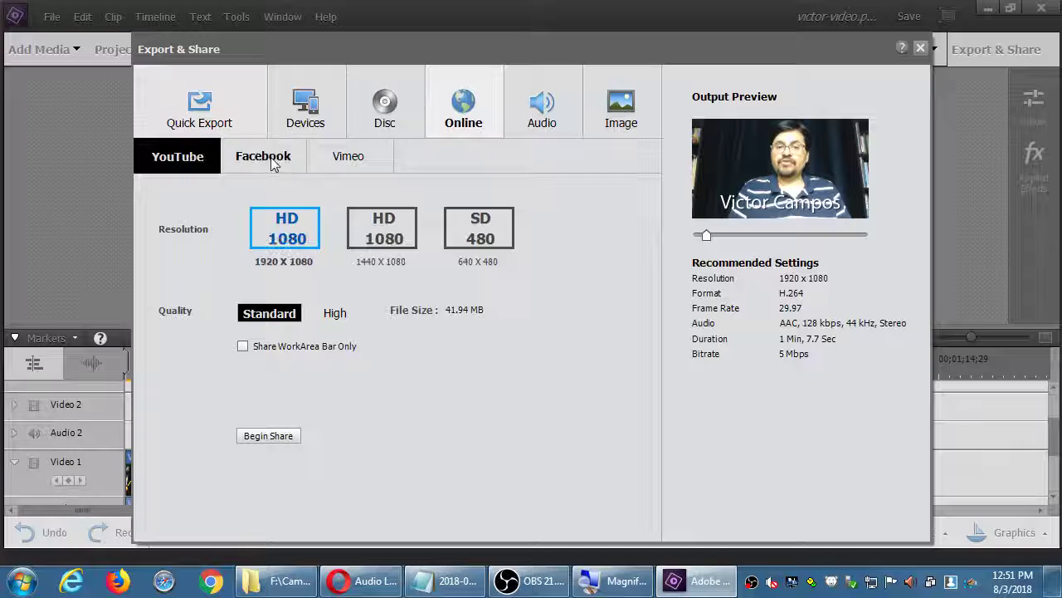
{"action": "left_click", "coordinate": [332, 157]}
{"action": "left_click", "coordinate": [266, 159]}
{"action": "left_click", "coordinate": [203, 166]}
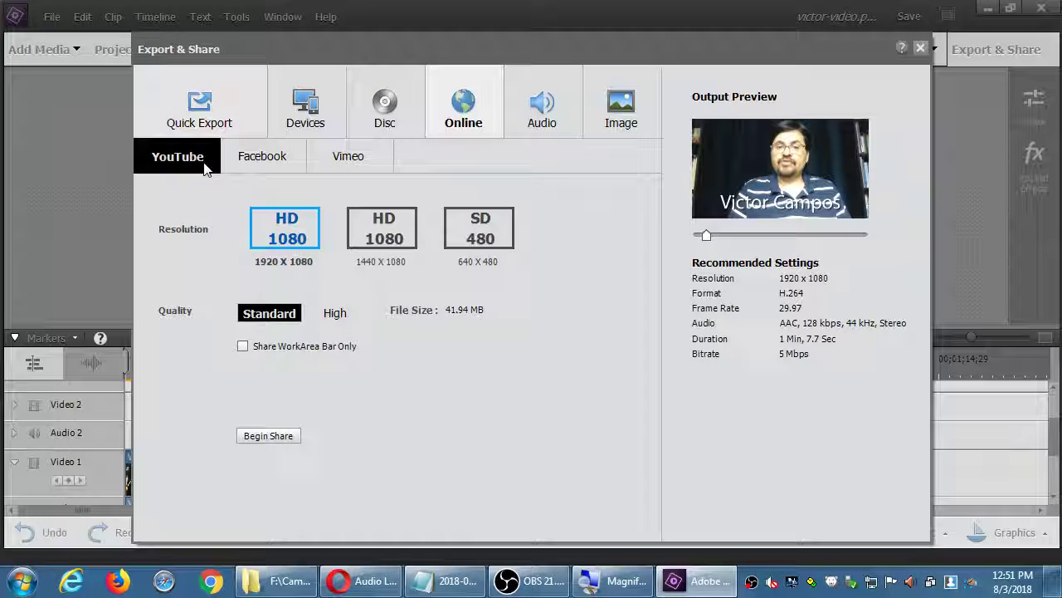
{"action": "left_click", "coordinate": [306, 116]}
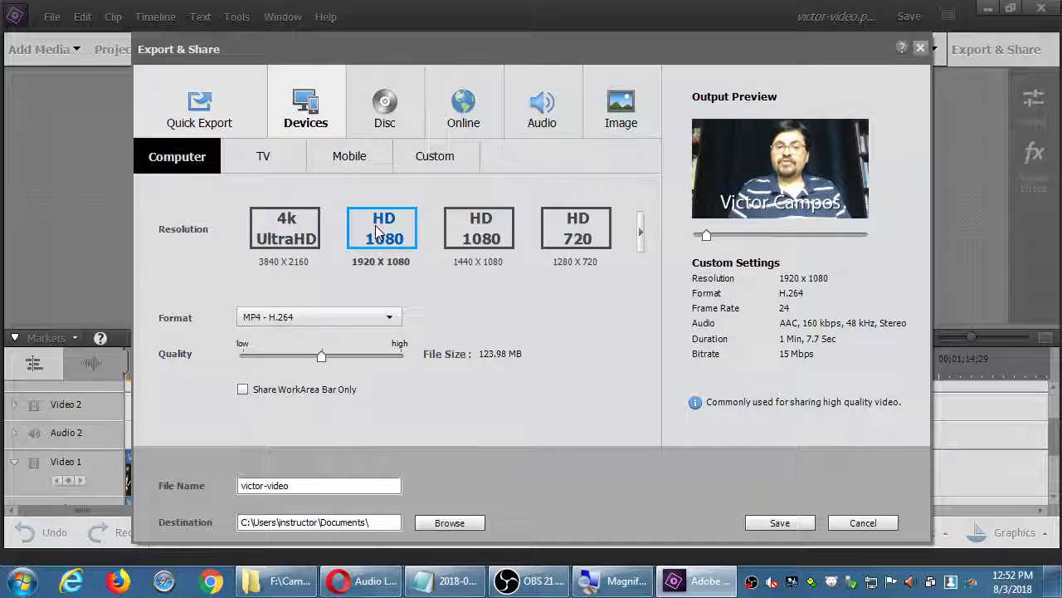
Browse to the Corsair32Gb (F:) drive and choose the Campos Social III video folder as destination
{"action": "left_click", "coordinate": [449, 524]}
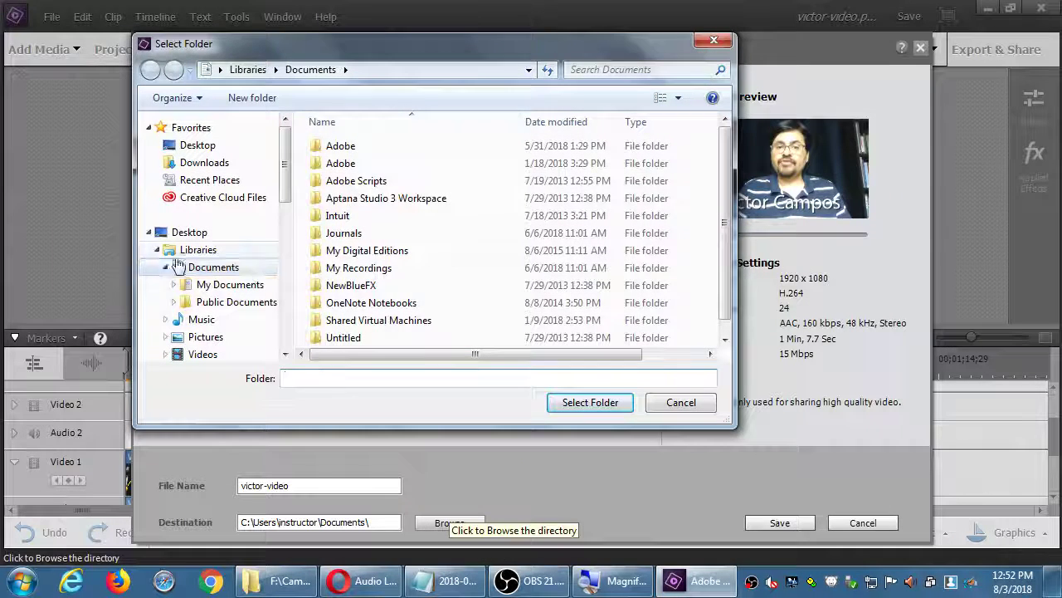
{"action": "left_click", "coordinate": [157, 251]}
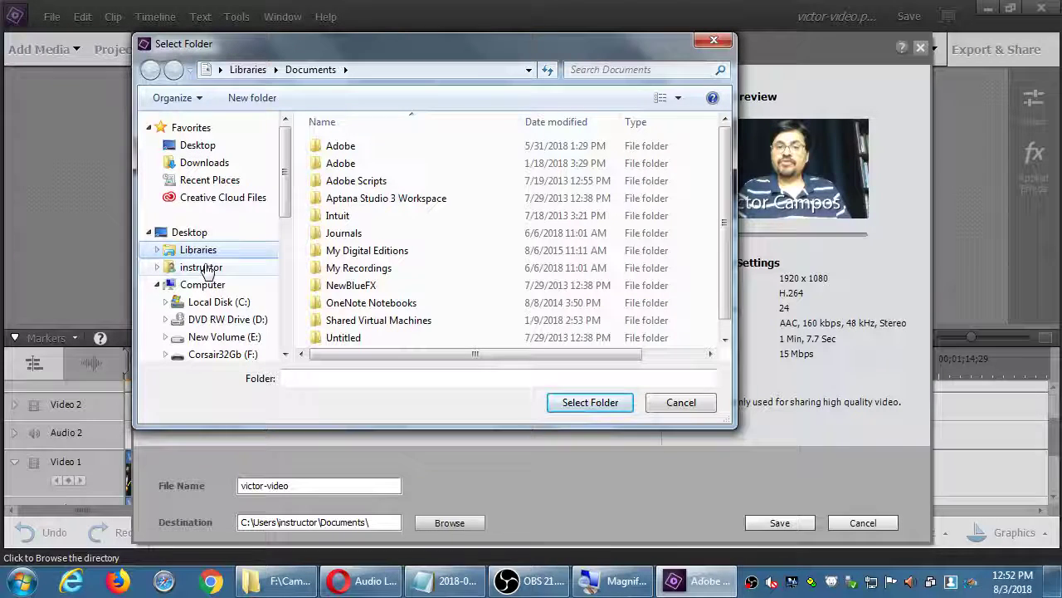
{"action": "left_click", "coordinate": [203, 287]}
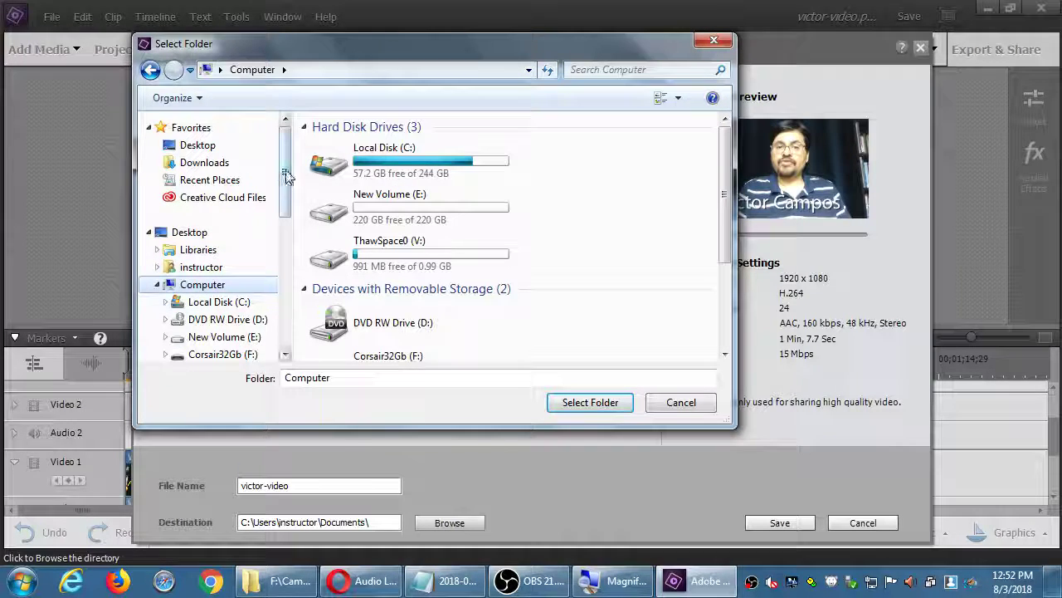
{"action": "left_click_drag", "start_coordinate": [282, 171], "coordinate": [292, 143]}
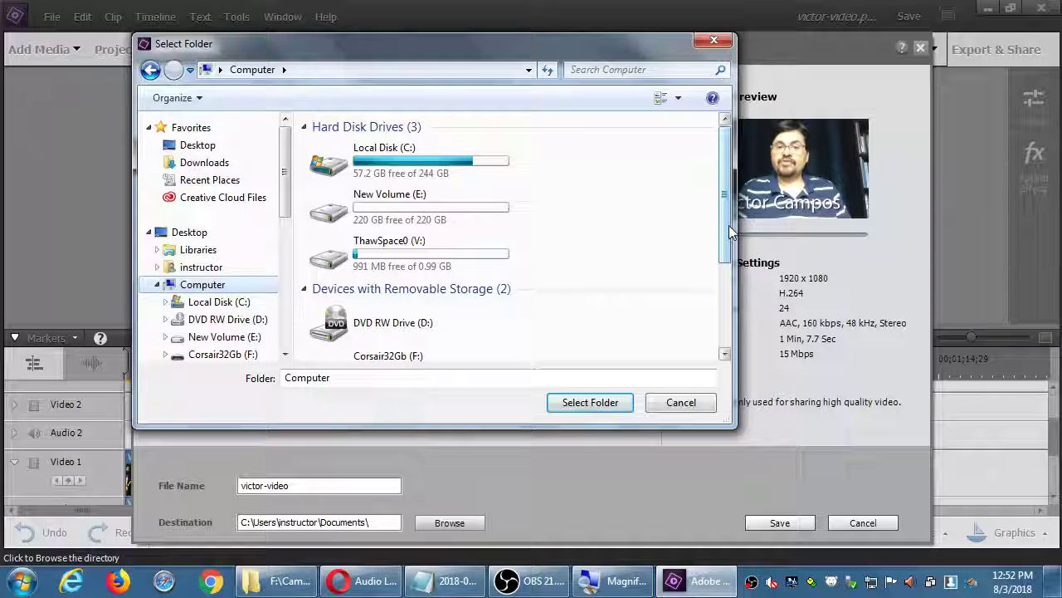
{"action": "left_click", "coordinate": [455, 268]}
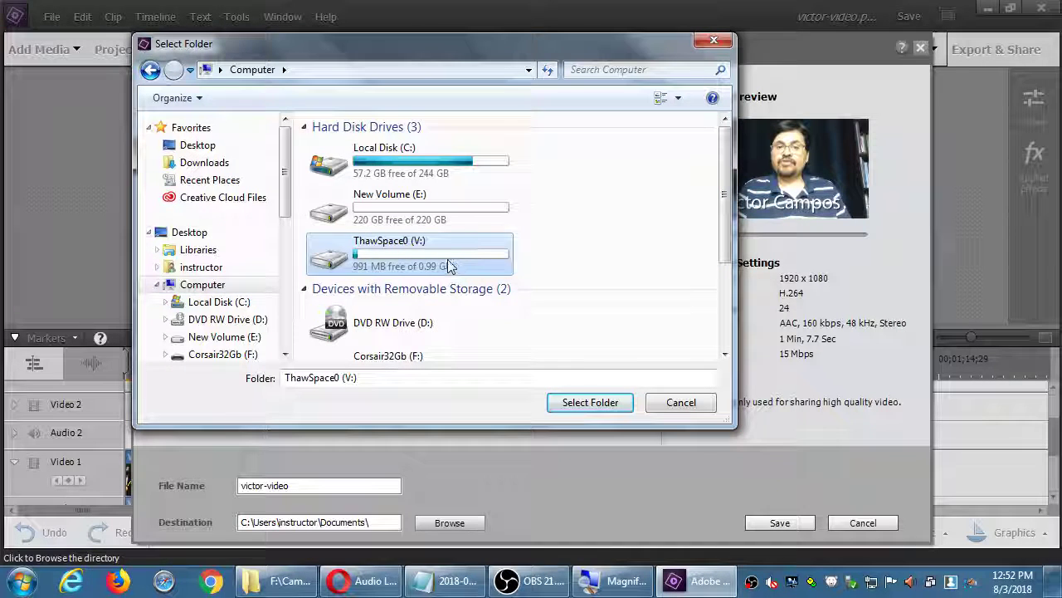
{"action": "scroll", "coordinate": [456, 268], "scroll_direction": "down", "scroll_amount": 3}
{"action": "double_click", "coordinate": [440, 237]}
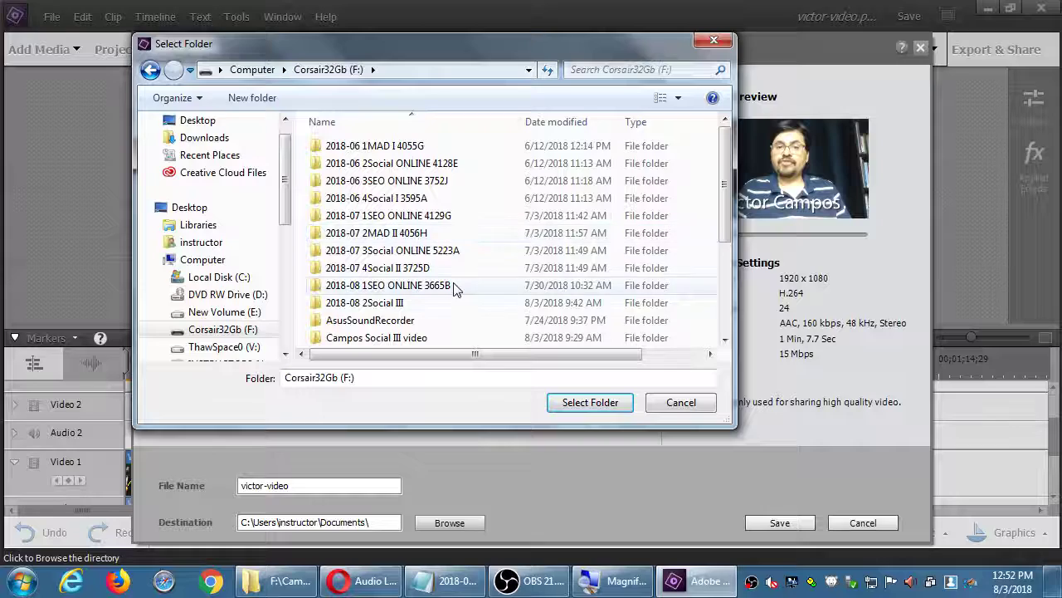
{"action": "scroll", "coordinate": [456, 287], "scroll_direction": "down", "scroll_amount": 1}
{"action": "double_click", "coordinate": [415, 319]}
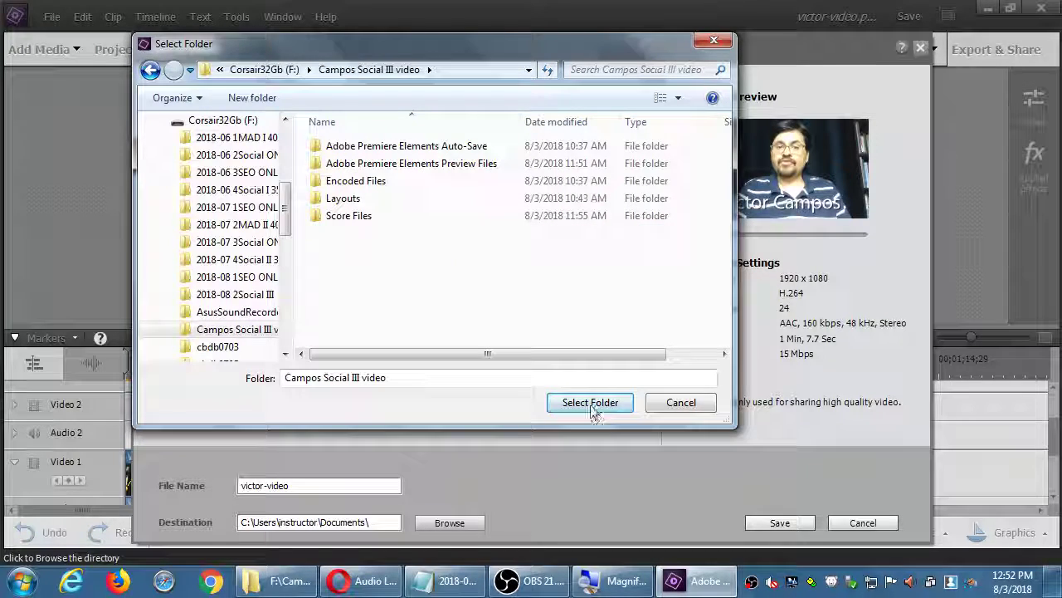
{"action": "left_click", "coordinate": [588, 404]}
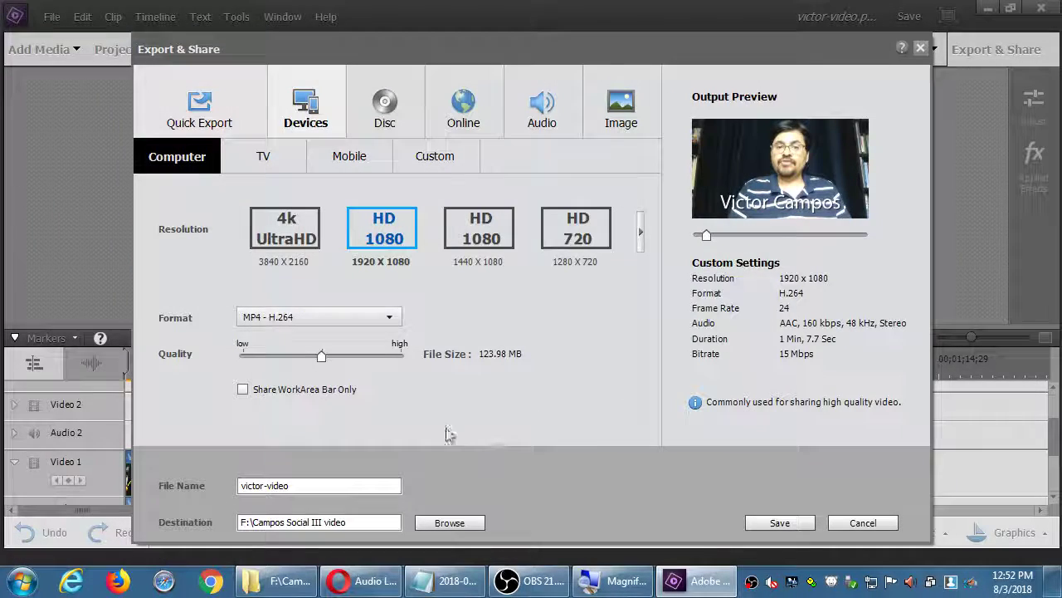
Save the victor-video export and wait until Save Complete appears
{"action": "left_click", "coordinate": [778, 524]}
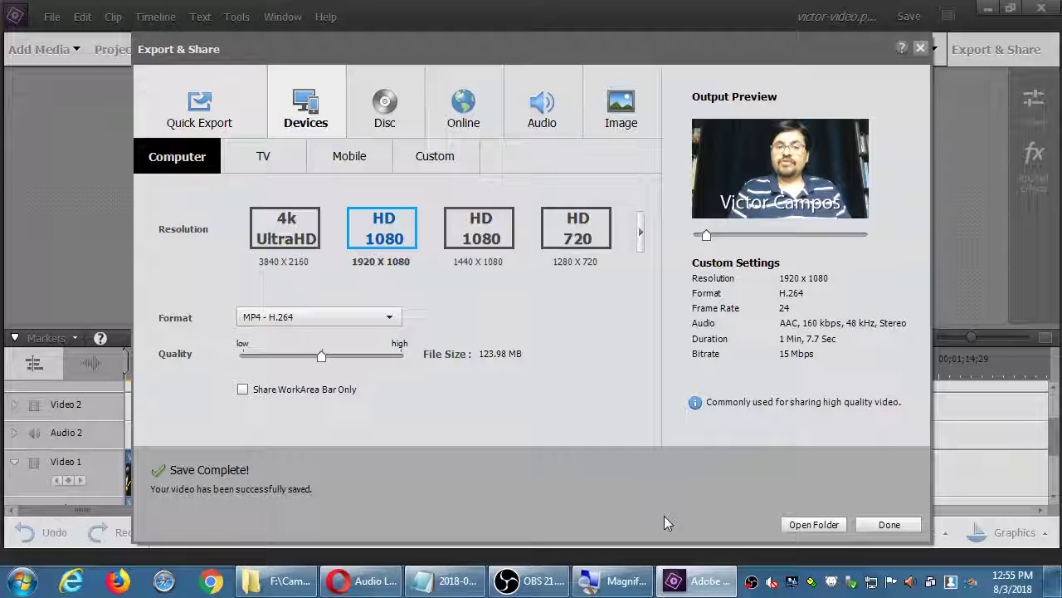
{"action": "left_click", "coordinate": [485, 122]}
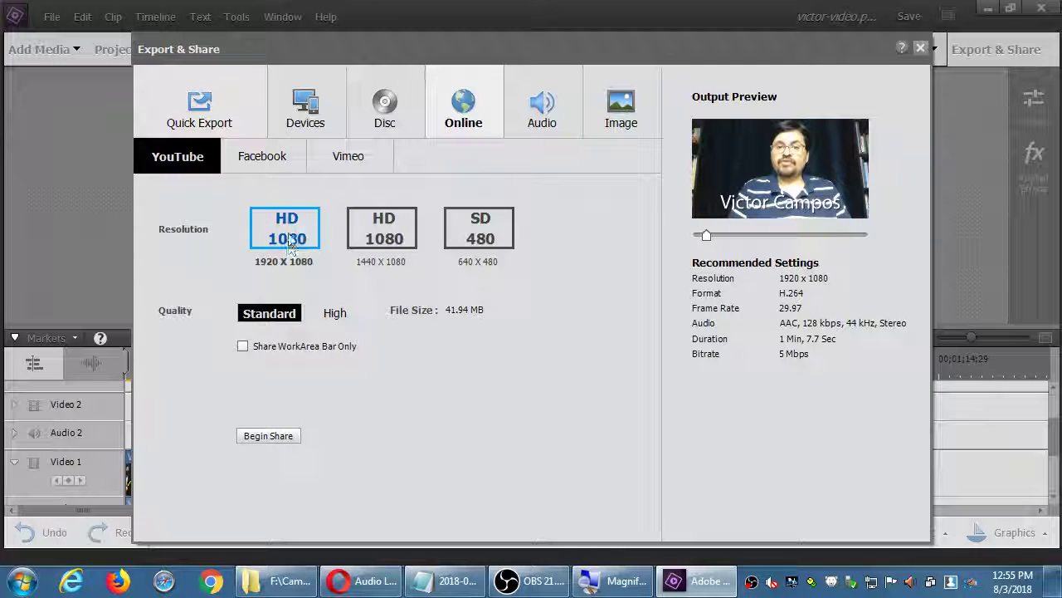
{"action": "left_click", "coordinate": [264, 156]}
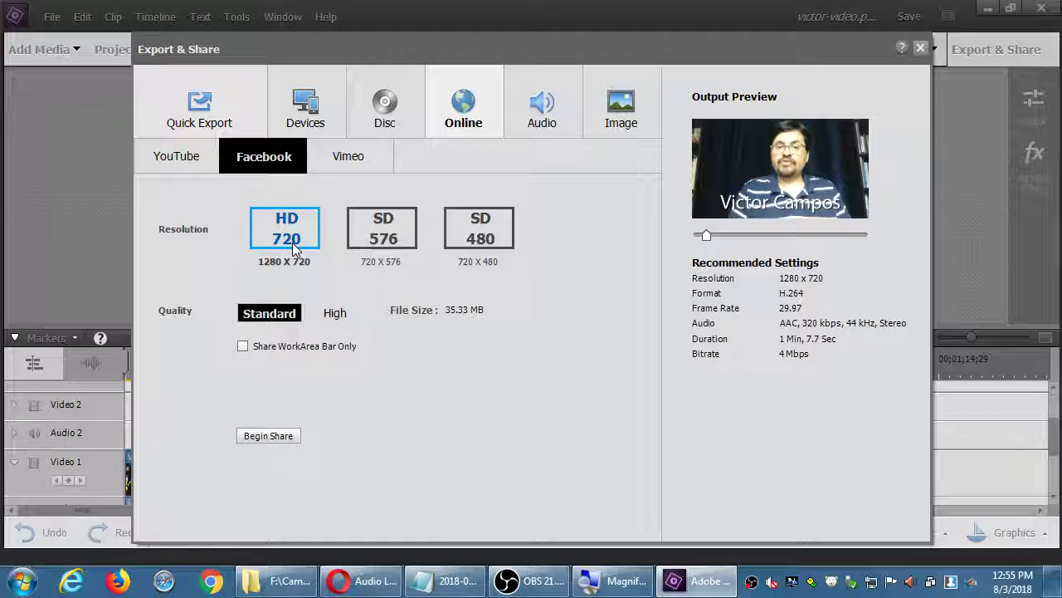
{"action": "left_click", "coordinate": [199, 169]}
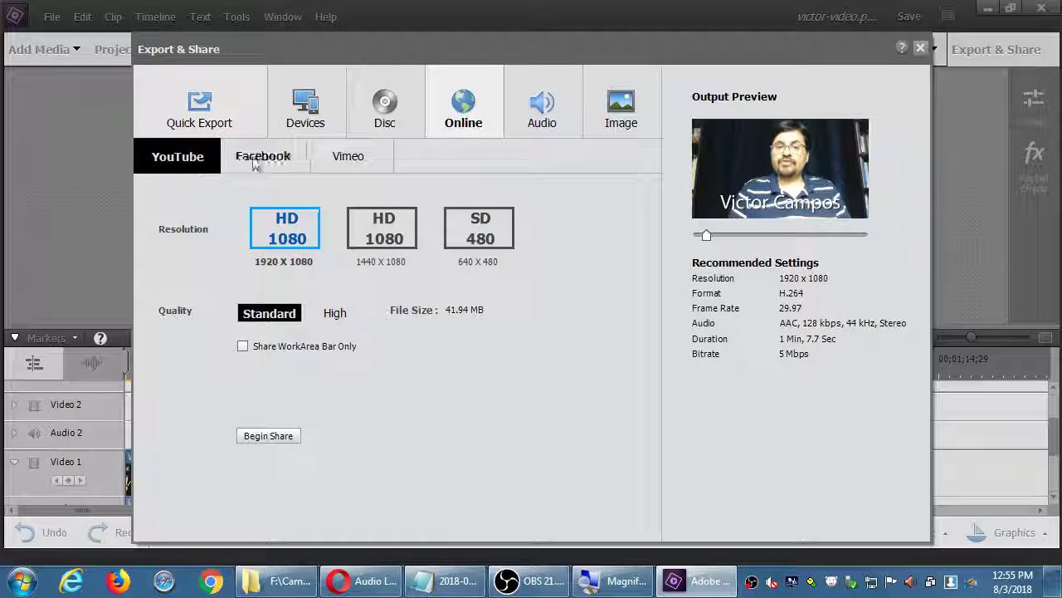
{"action": "left_click", "coordinate": [305, 106]}
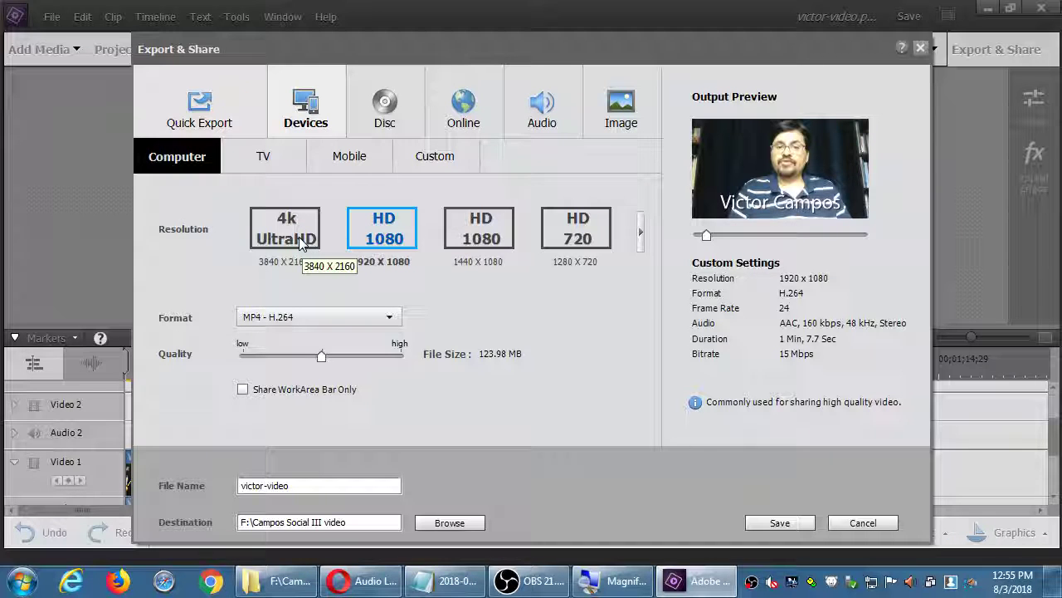
{"action": "left_click", "coordinate": [292, 324]}
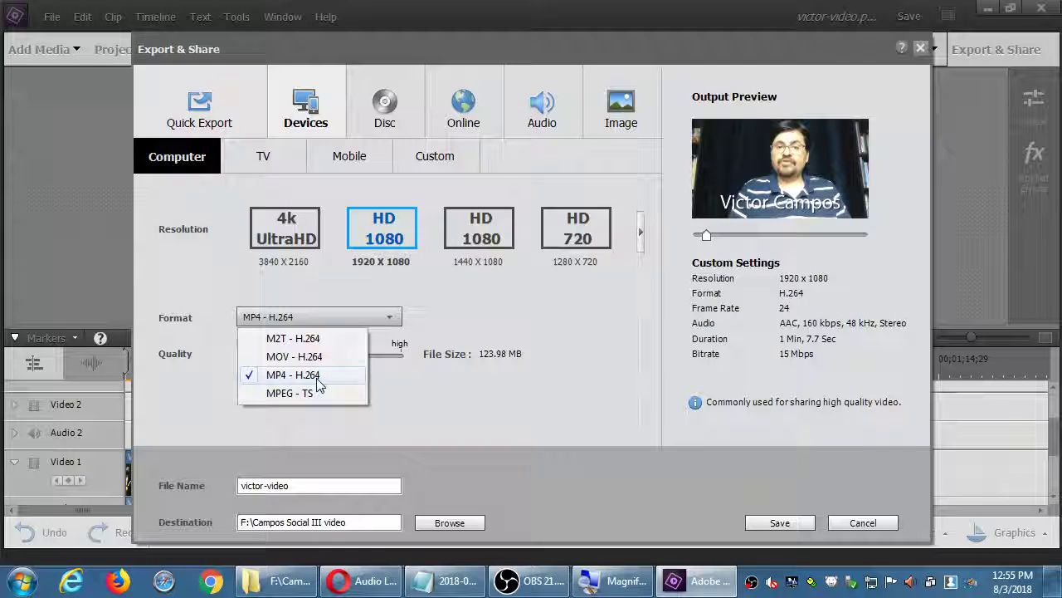
{"action": "left_click", "coordinate": [544, 406]}
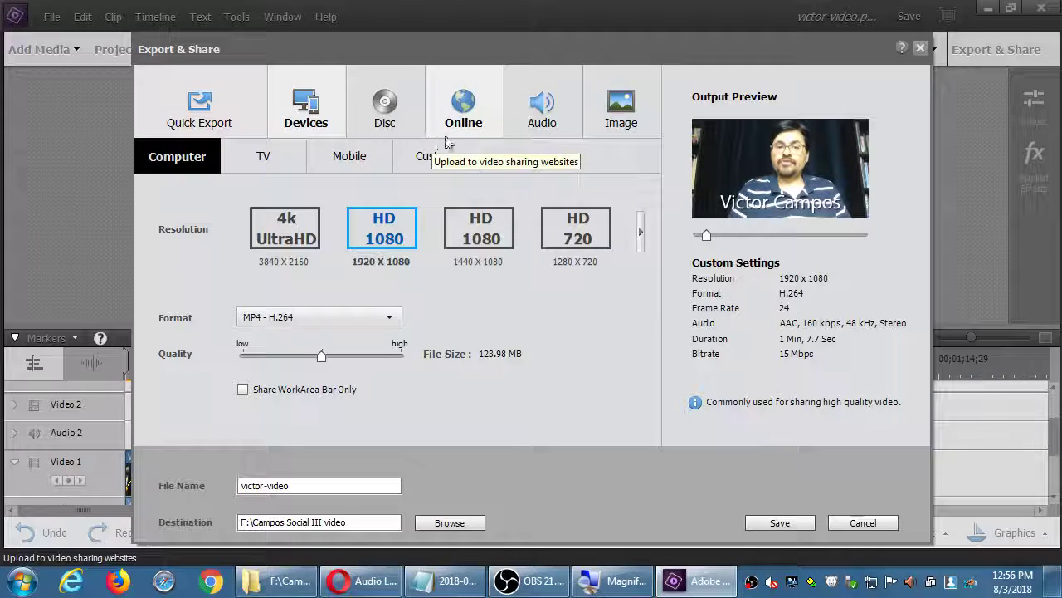
{"action": "left_click", "coordinate": [464, 118]}
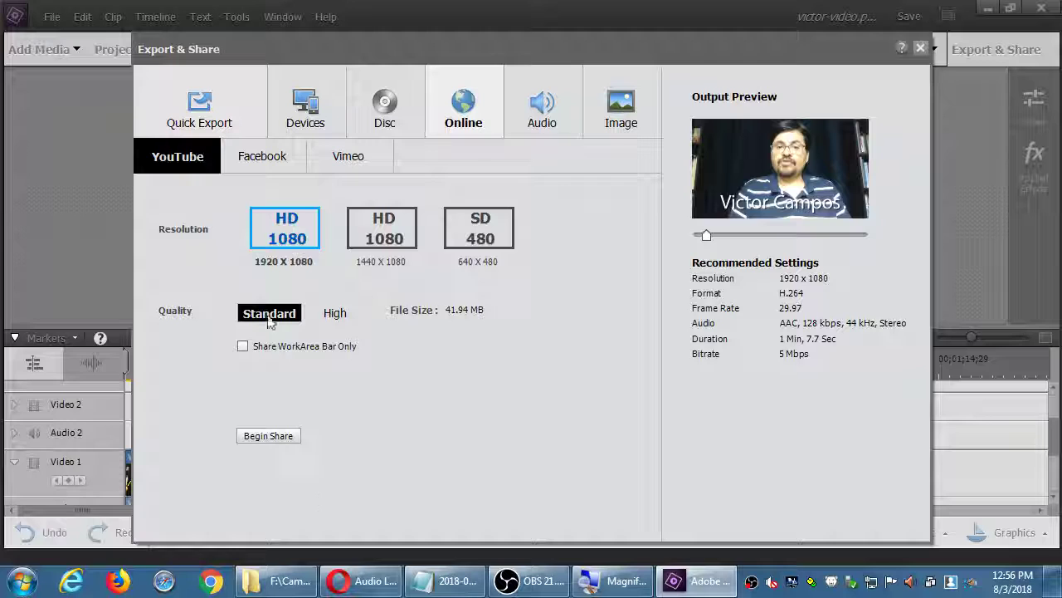
{"action": "left_click", "coordinate": [261, 163]}
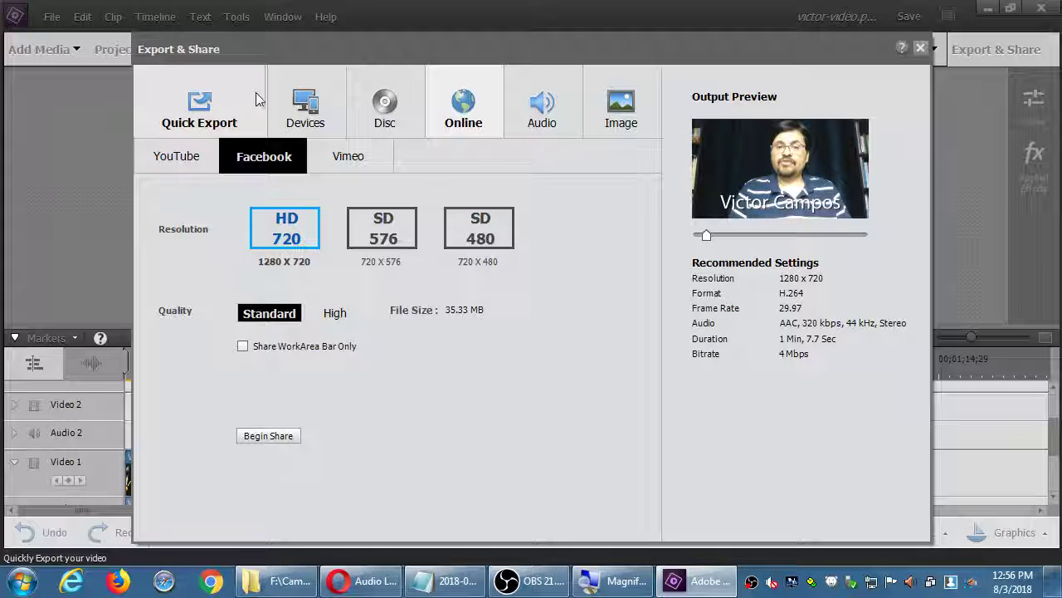
{"action": "left_click", "coordinate": [304, 110]}
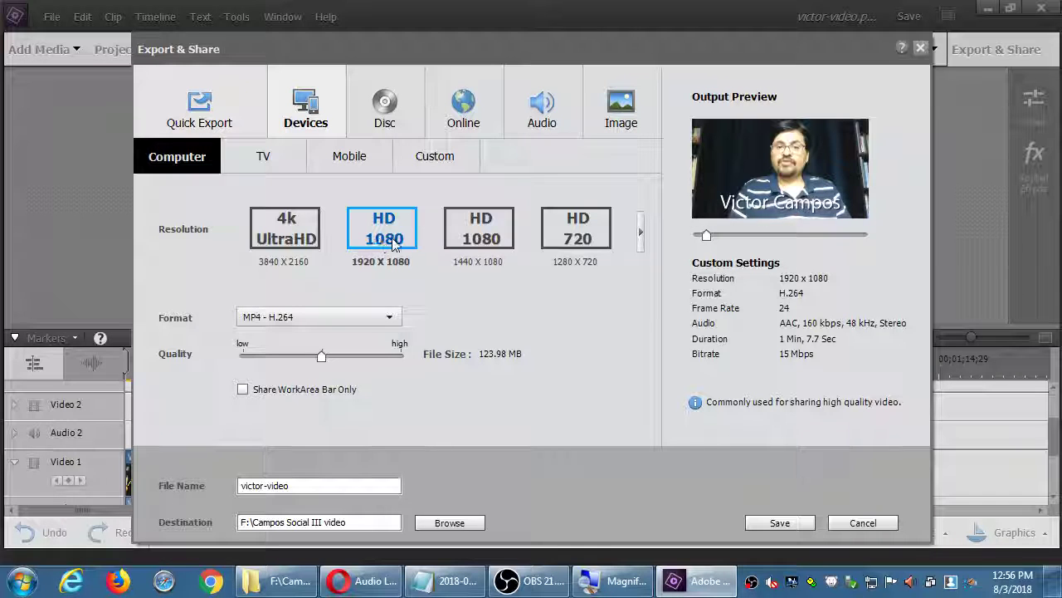
{"action": "left_click", "coordinate": [409, 122]}
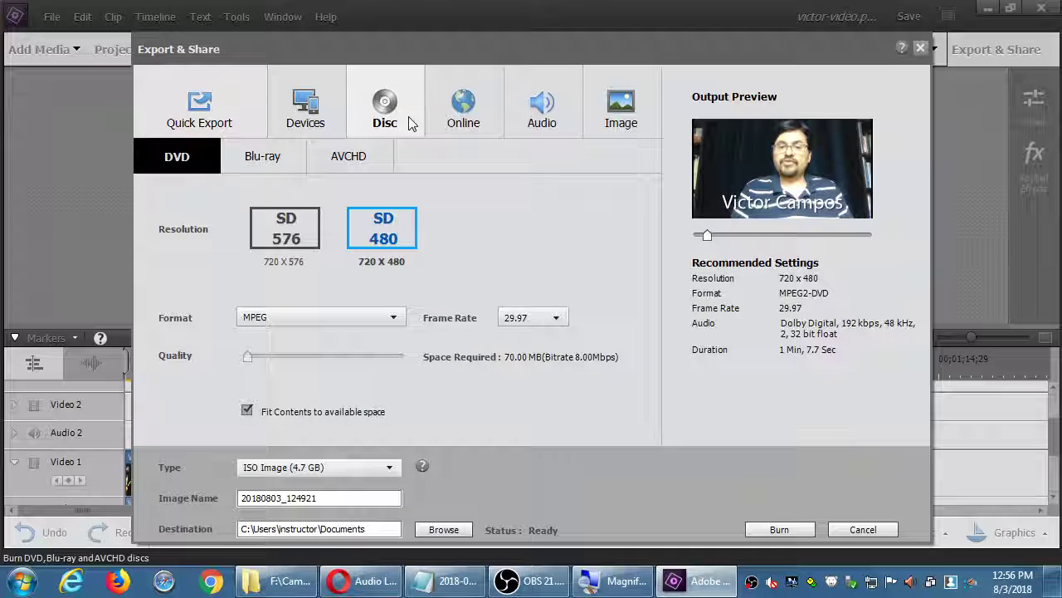
{"action": "left_click", "coordinate": [448, 117]}
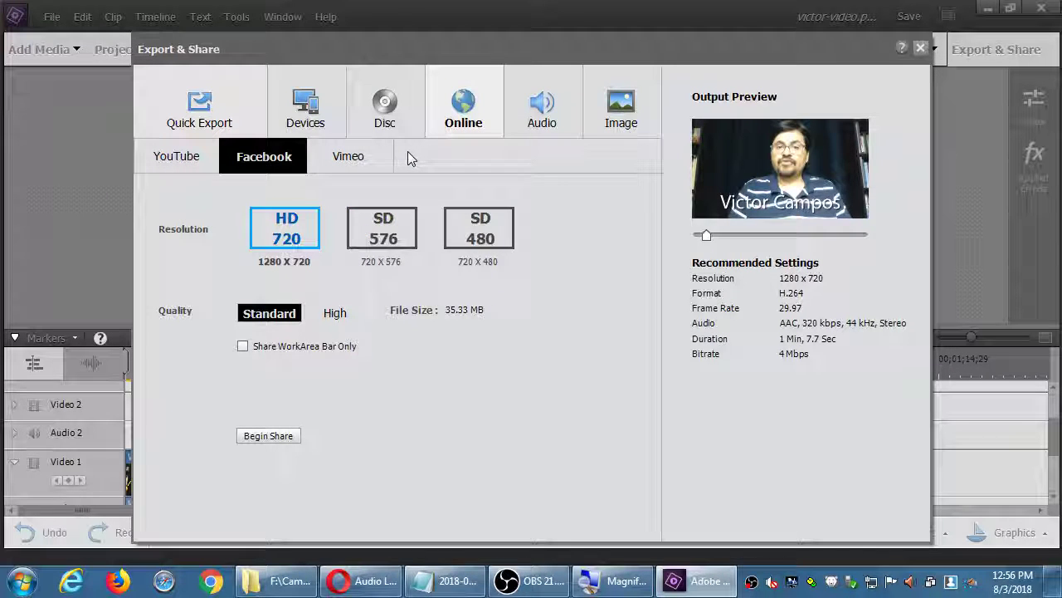
{"action": "left_click", "coordinate": [305, 112]}
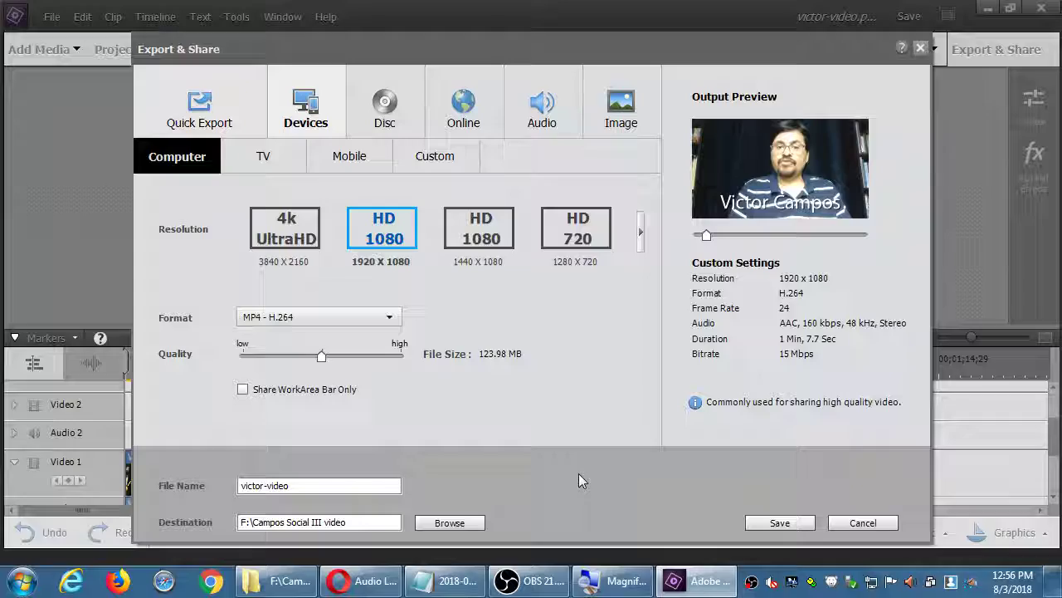
Bring up the Campos Social III video folder in Explorer and select victor-video.mp4
{"action": "left_click", "coordinate": [283, 580]}
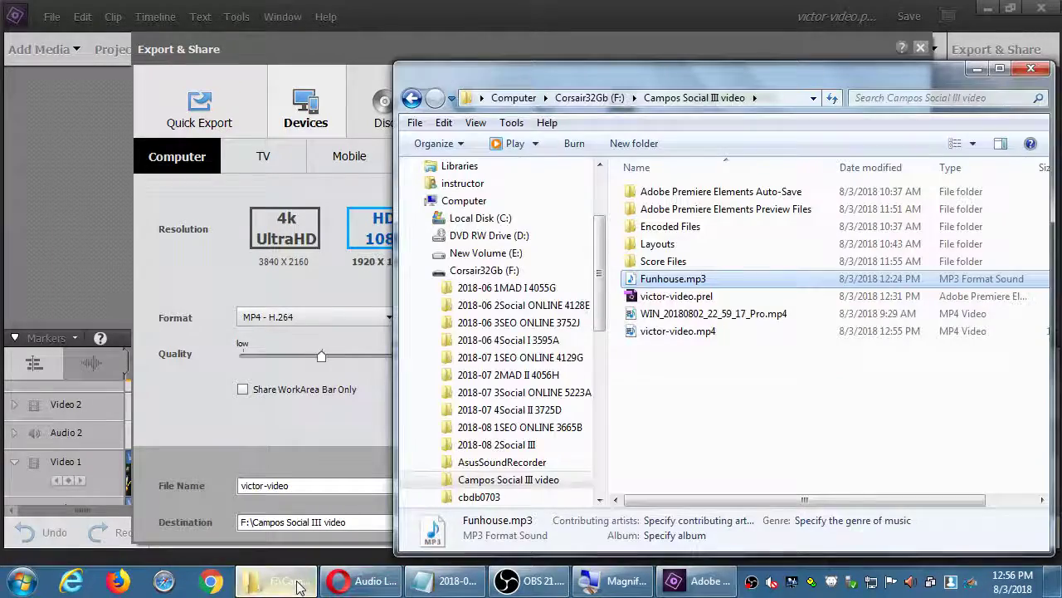
{"action": "key", "text": "super+plus"}
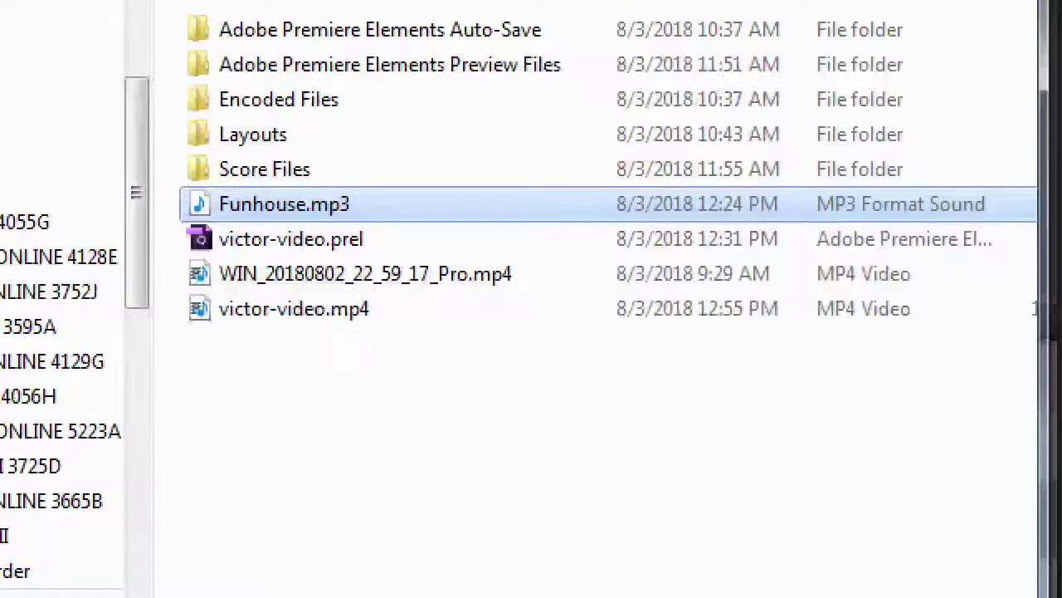
{"action": "key", "text": "Down"}
{"action": "key", "text": "Down"}
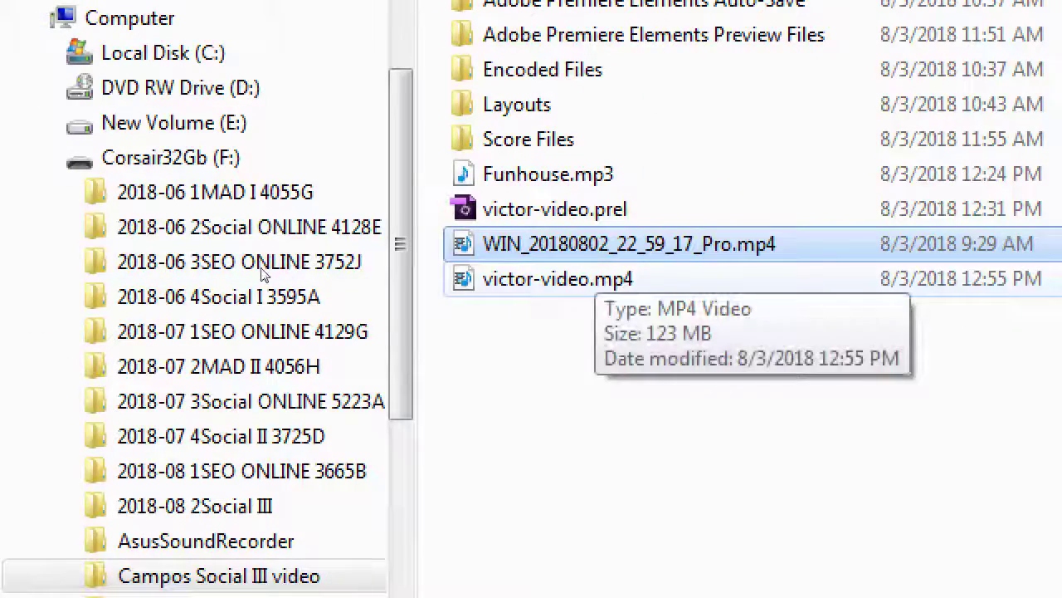
{"action": "key", "text": "Down"}
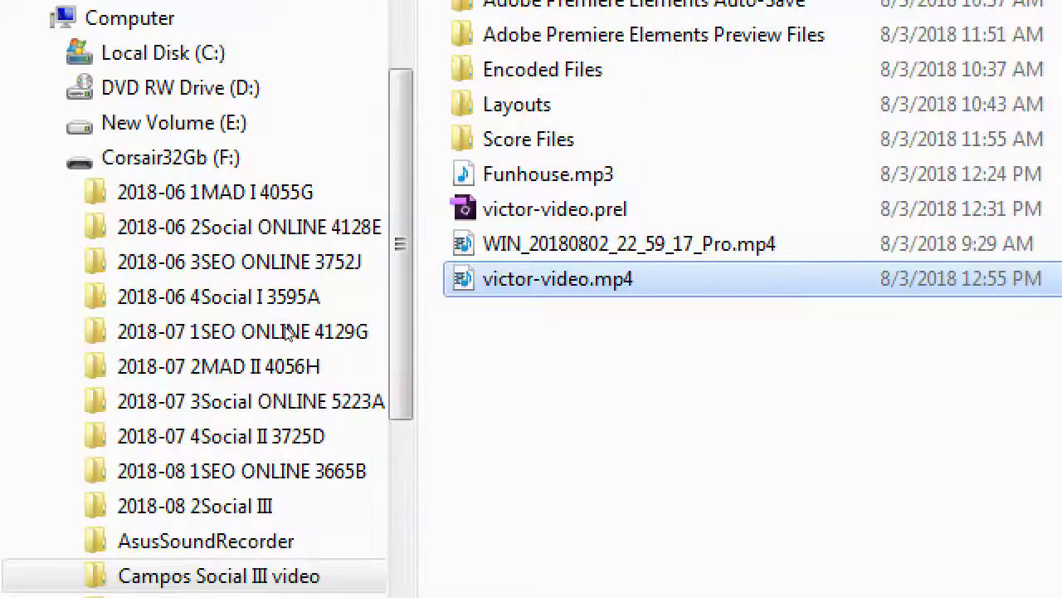
{"action": "key", "text": "super+minus"}
Play victor-video.mp4 in Windows Media Player through to the end
{"action": "double_click", "coordinate": [304, 268]}
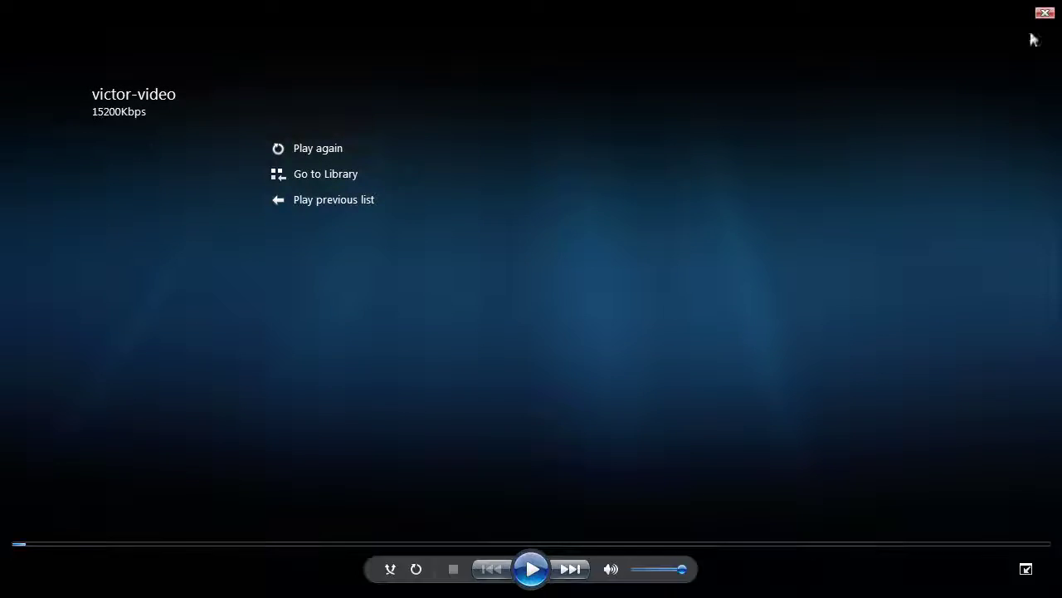
Close Media Player, switch back to Premiere Elements, and cancel the Export & Share window
{"action": "left_click", "coordinate": [1044, 13]}
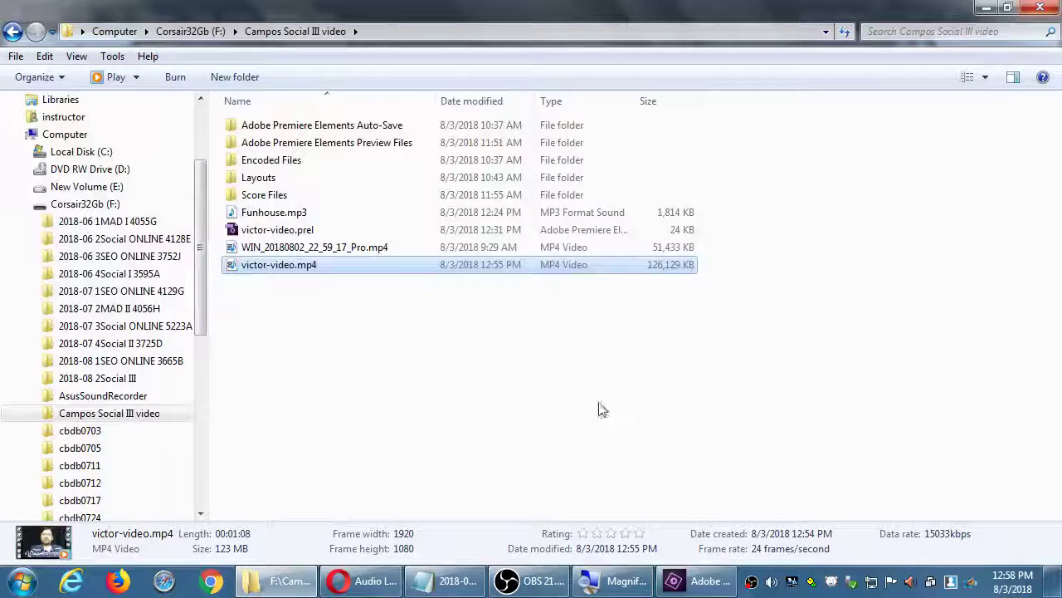
{"action": "left_click", "coordinate": [699, 580]}
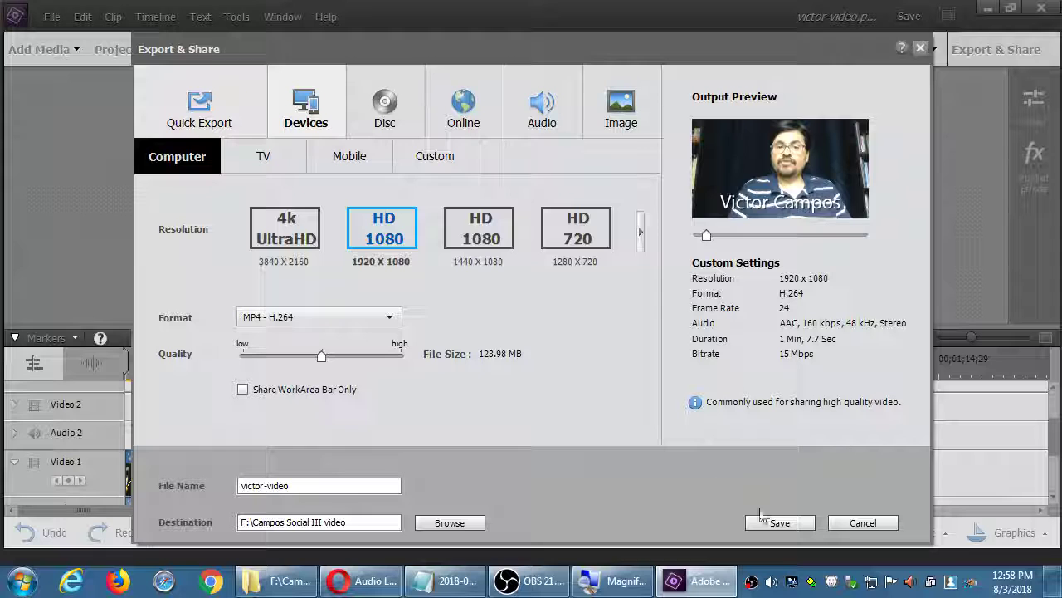
{"action": "left_click", "coordinate": [859, 520]}
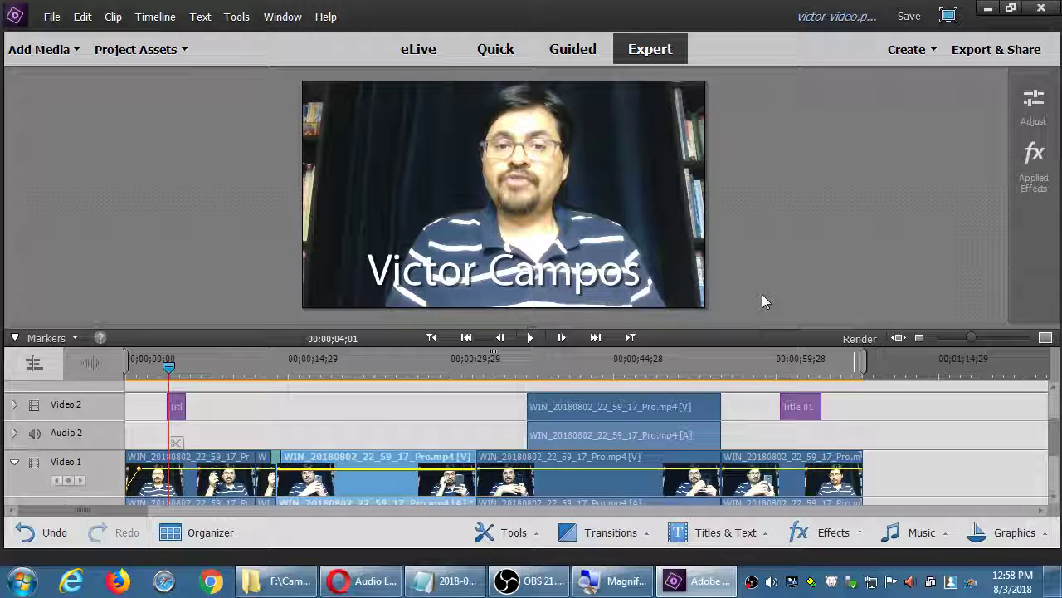
Play the timeline from the playhead, with both title clips, through to the end
{"action": "key", "text": "space"}
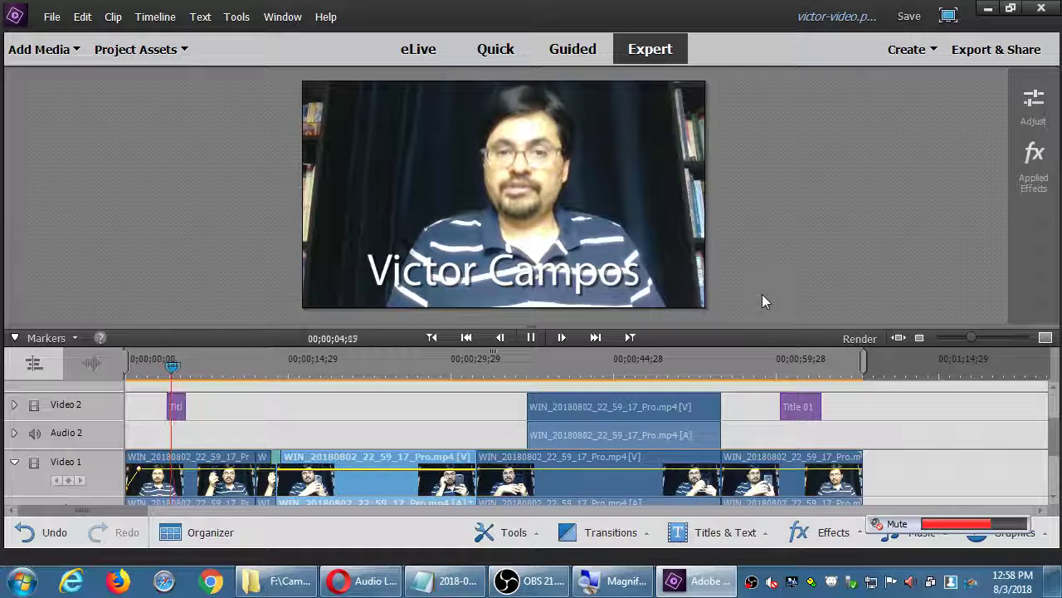